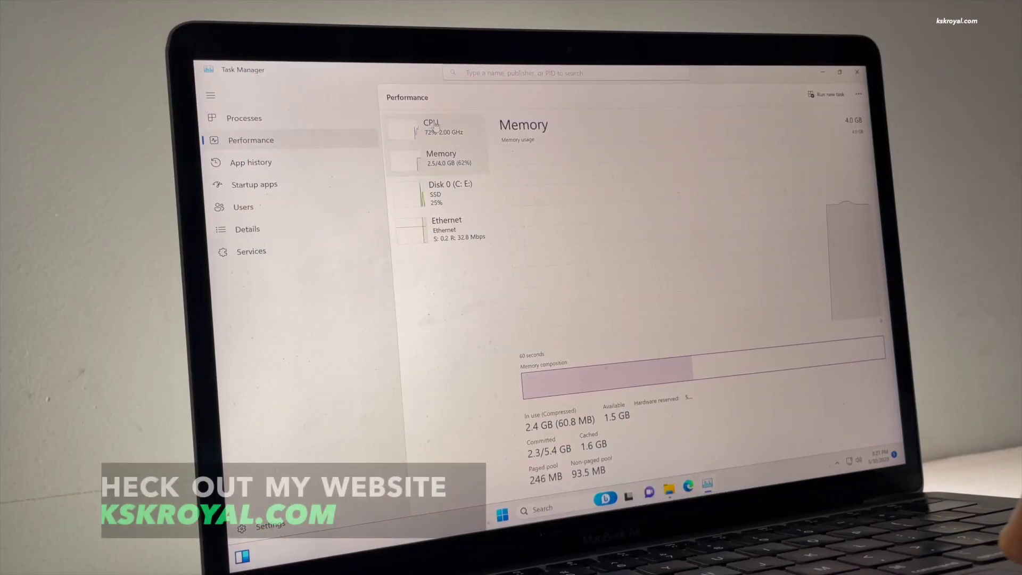
# View the CPU usage graph in Task Manager, close Task Manager and open the Start menu
pyautogui.click(435, 126)
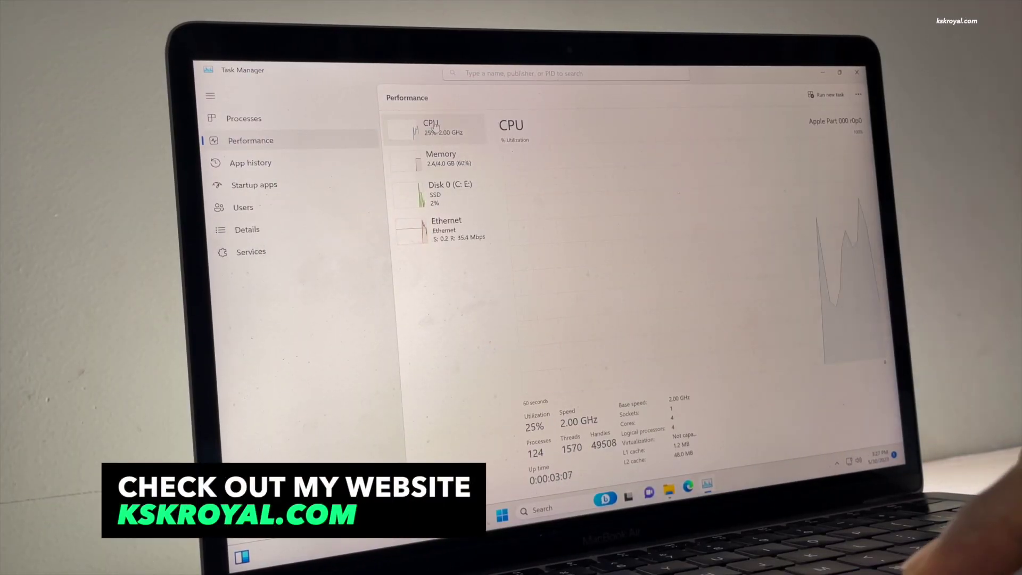
pyautogui.hotkey('alt', 'F4')
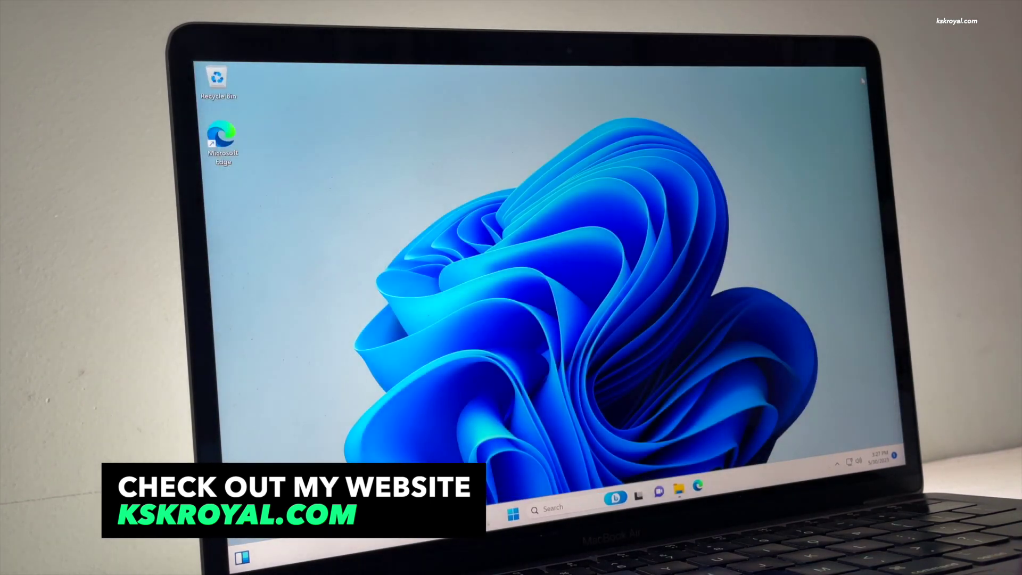
pyautogui.click(515, 512)
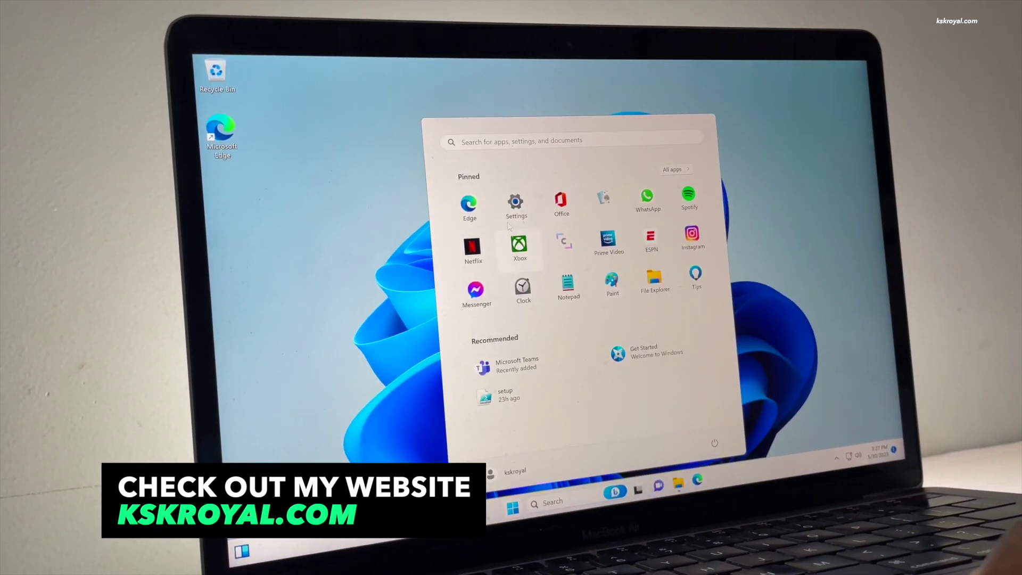
# In Settings Personalization, apply the dark, purple Glow, Sunrise and Captured Motion themes in turn
pyautogui.click(508, 201)
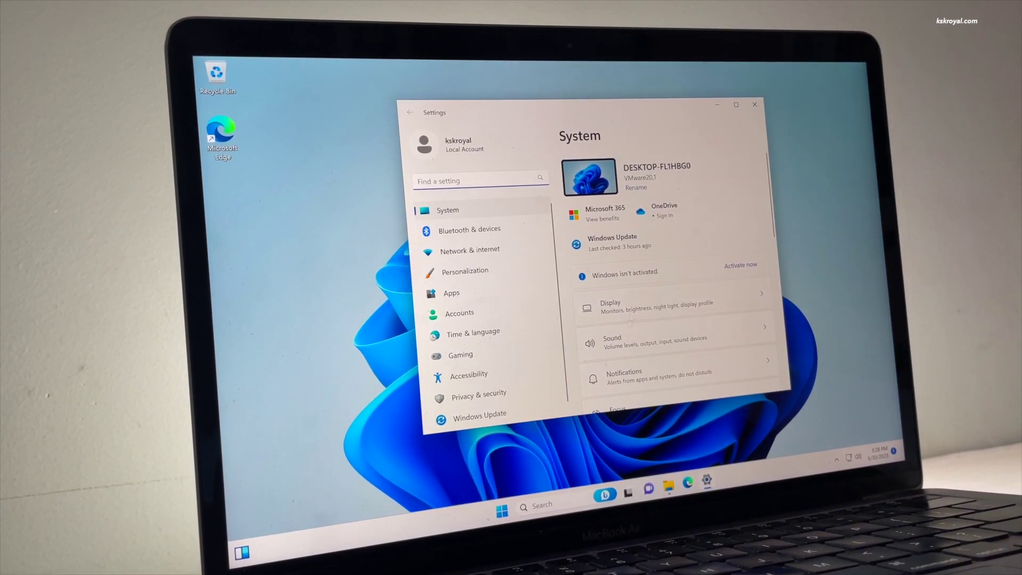
pyautogui.click(510, 267)
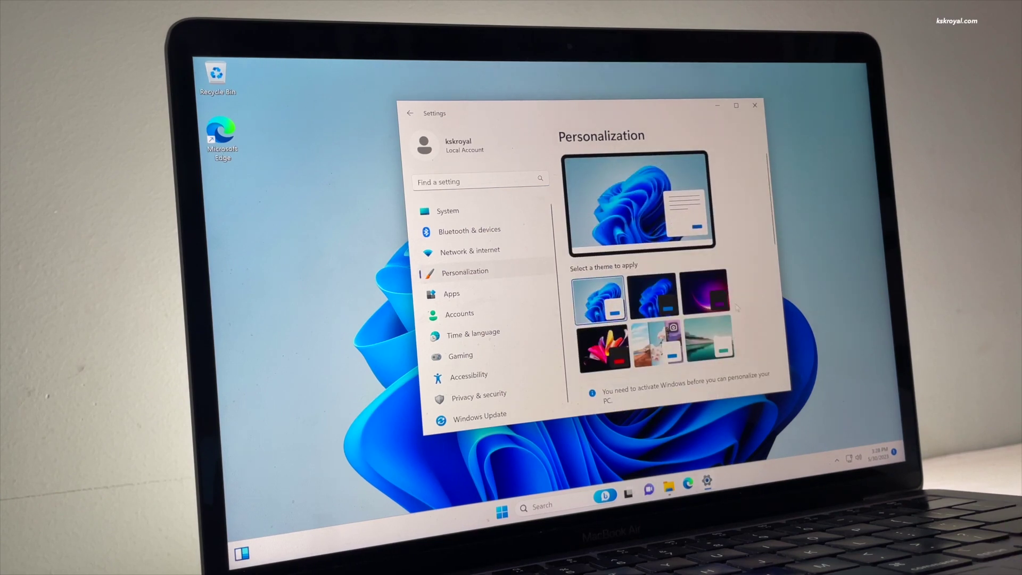
pyautogui.click(651, 299)
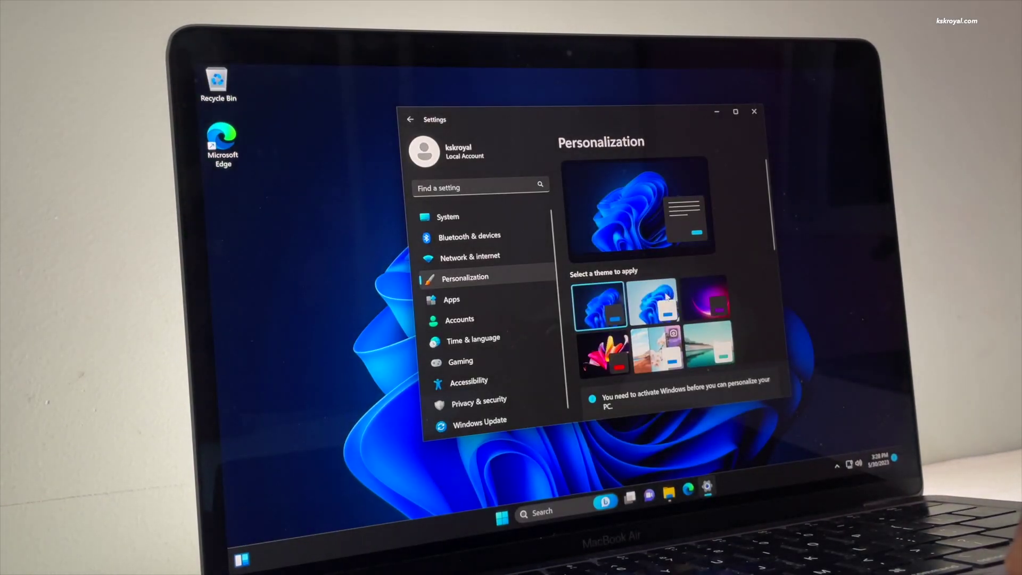
pyautogui.click(721, 296)
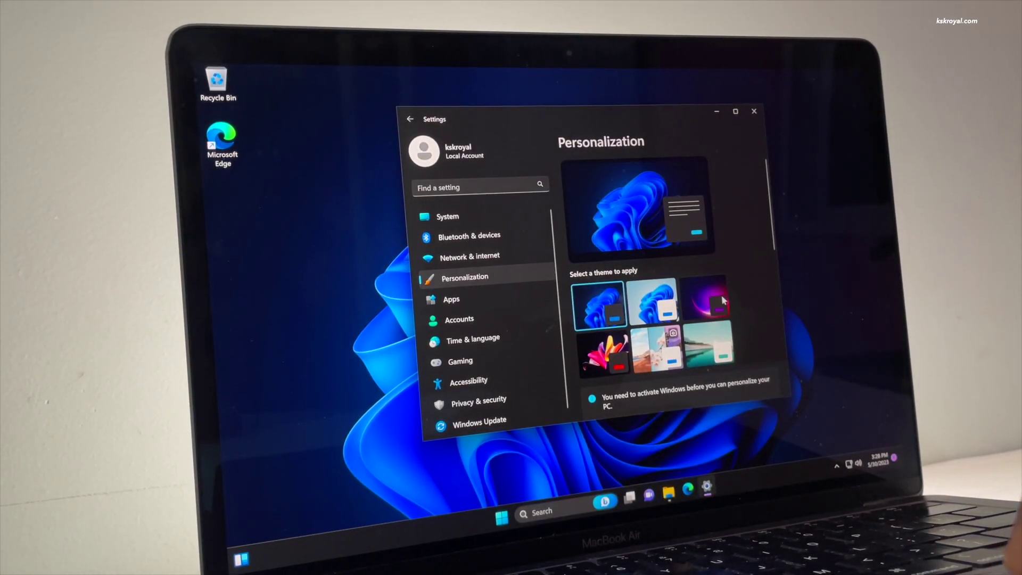
pyautogui.click(708, 346)
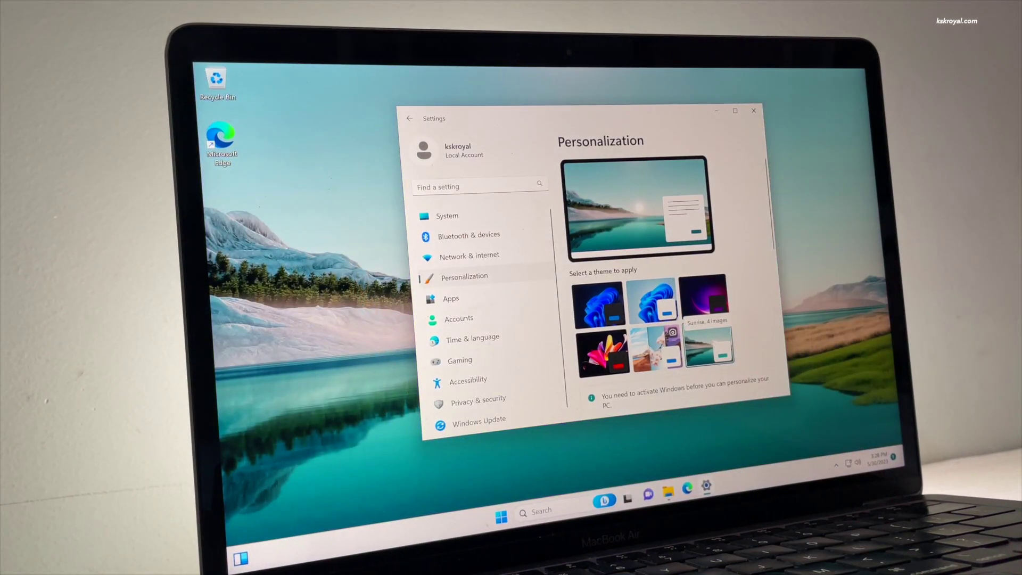
pyautogui.click(603, 352)
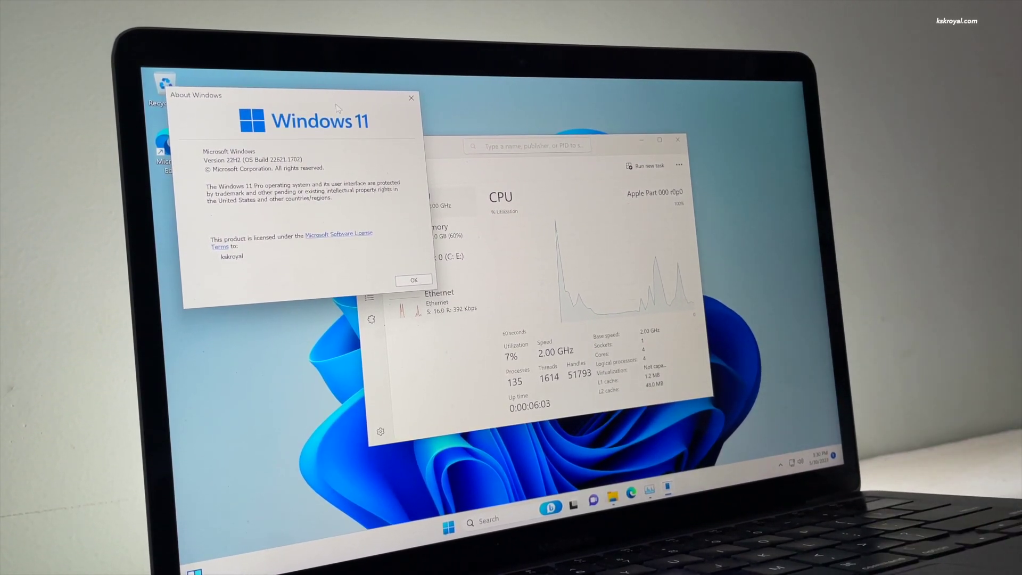
# Drag the About Windows 22H2 dialog from the top-left to the middle of the screen
pyautogui.moveTo(336, 104); pyautogui.dragTo(563, 219)
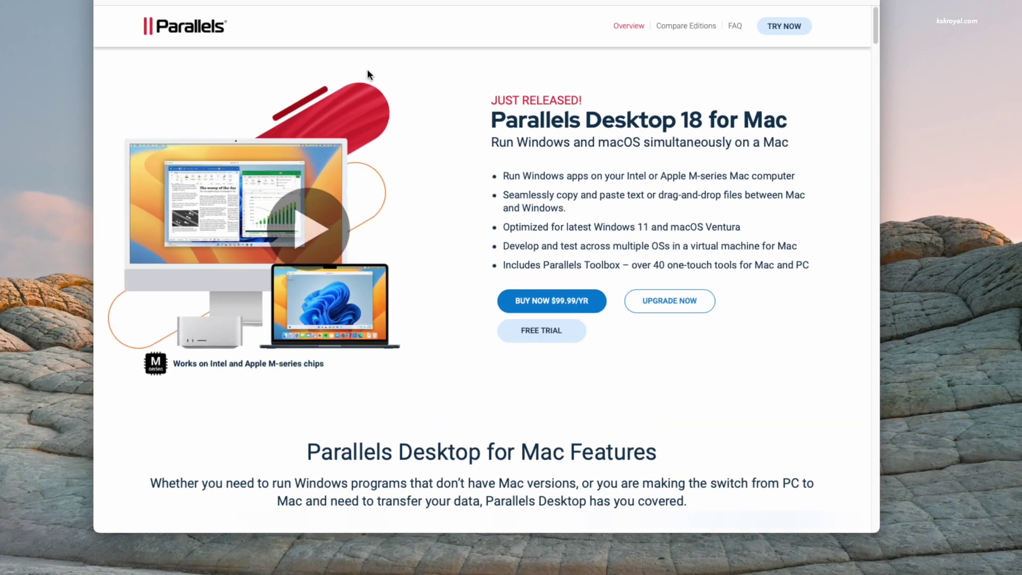
# Request the Parallels Desktop 18 free trial and download Install Parallels Desktop.dmg, allowing the site's download
pyautogui.tripleClick(512, 122)
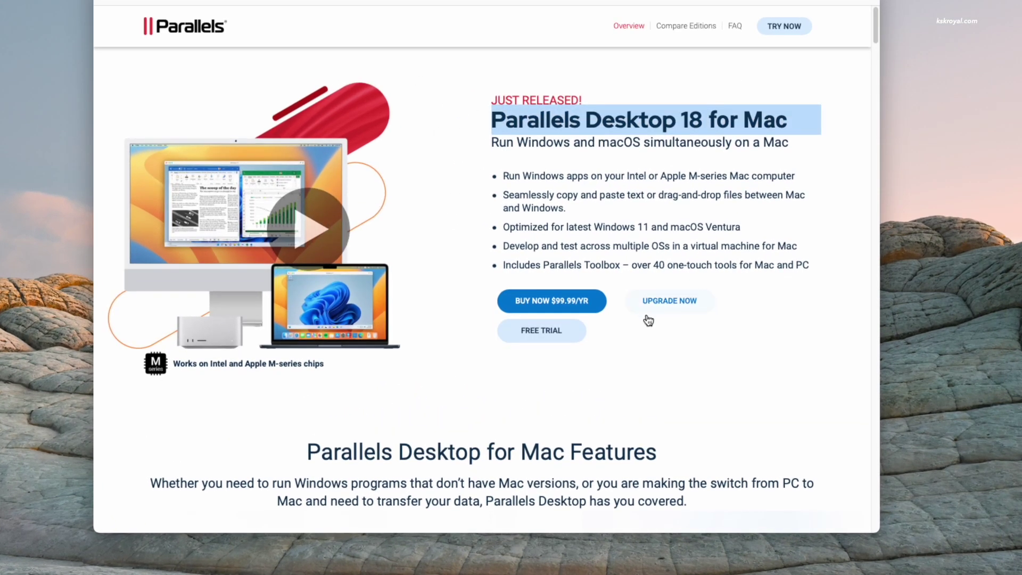
pyautogui.click(544, 332)
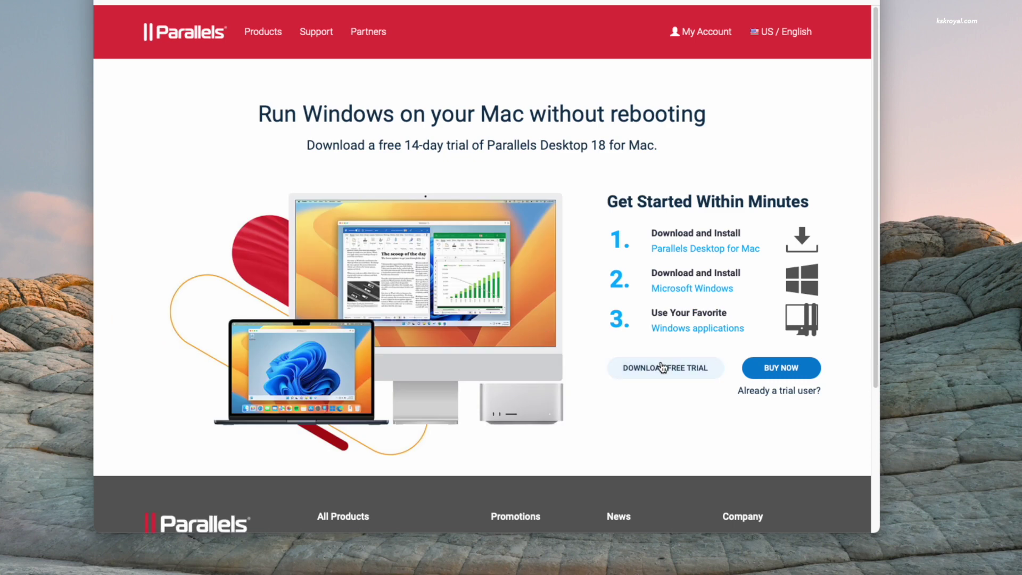
pyautogui.click(661, 367)
pyautogui.click(585, 290)
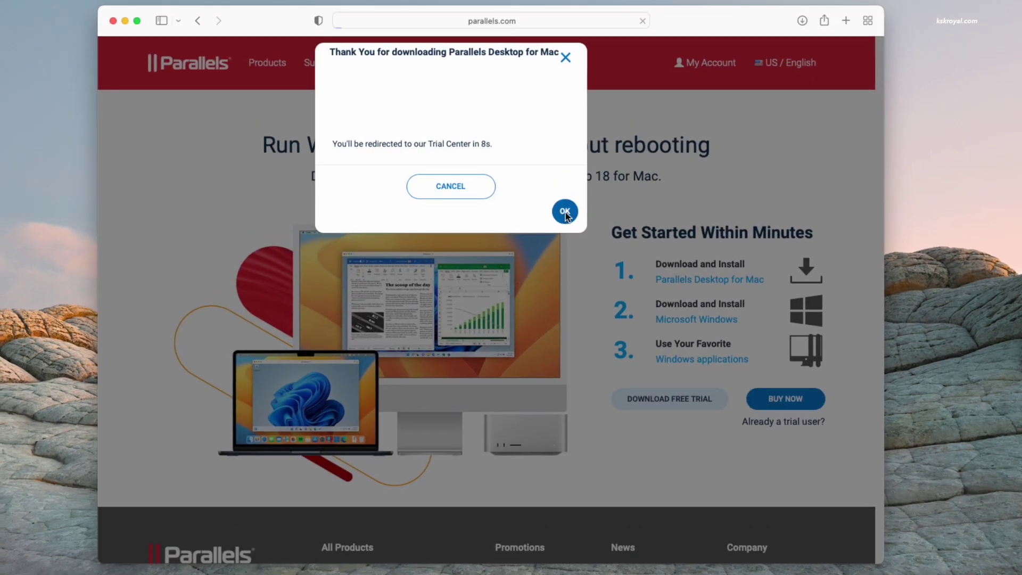
pyautogui.click(562, 180)
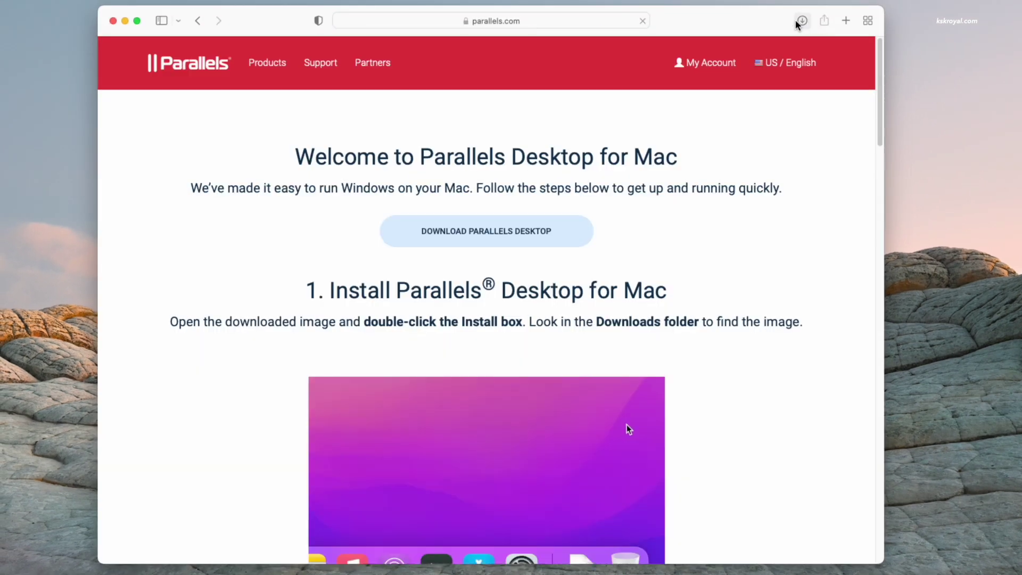
pyautogui.click(798, 21)
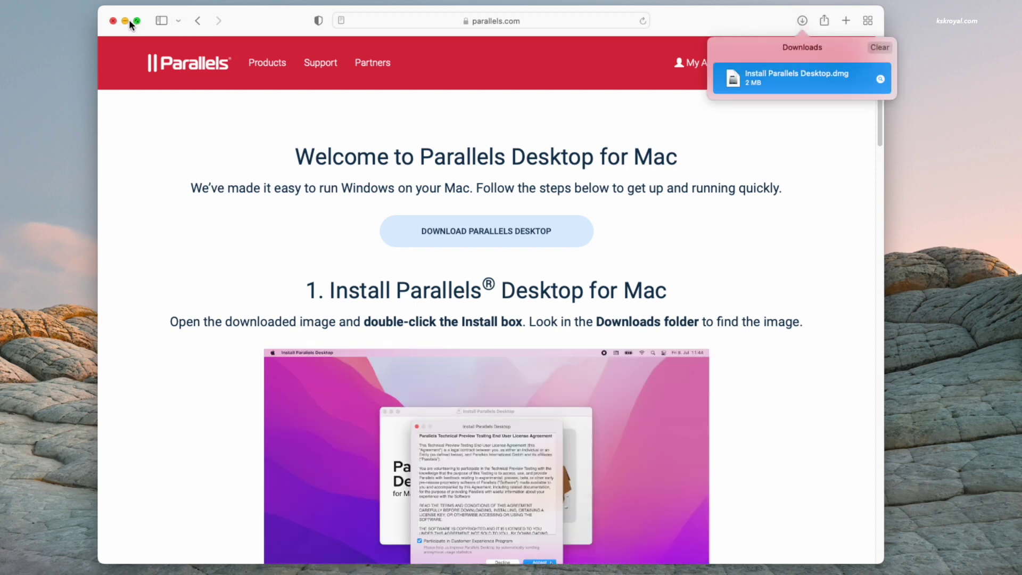
# Launch the Parallels installer from the downloaded disk image, approve opening it and accept the licence
pyautogui.click(126, 20)
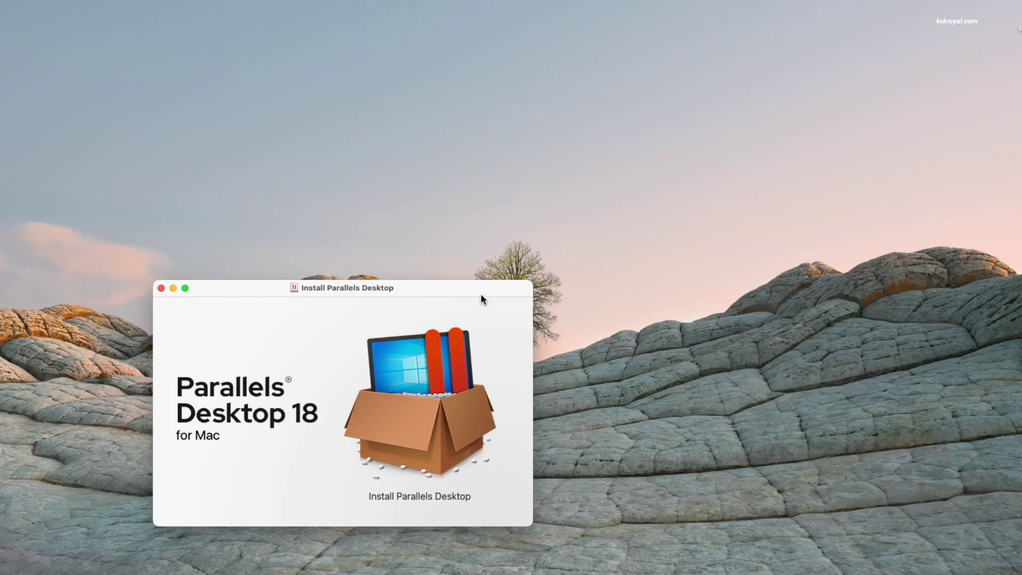
pyautogui.doubleClick(605, 286)
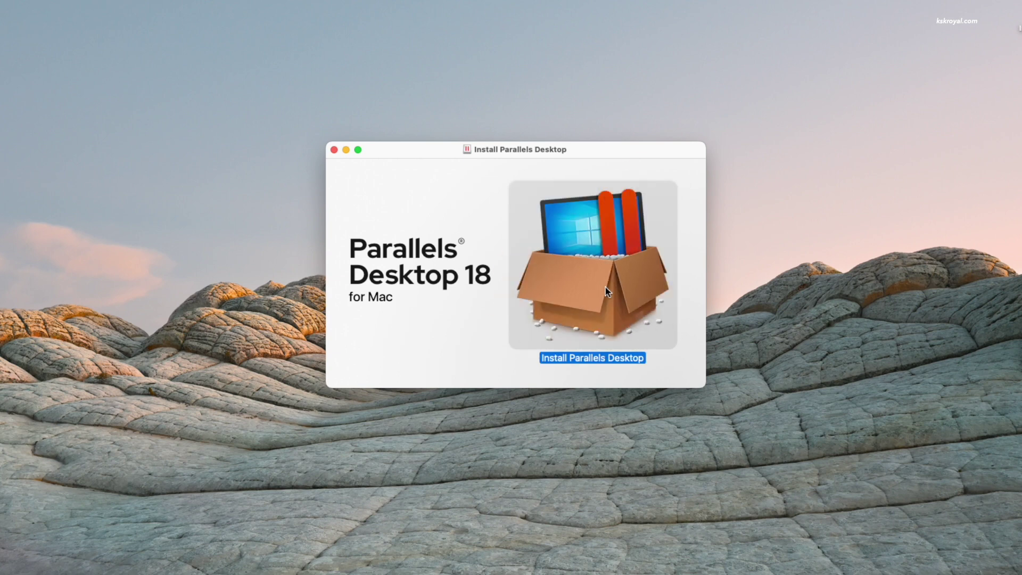
pyautogui.click(557, 215)
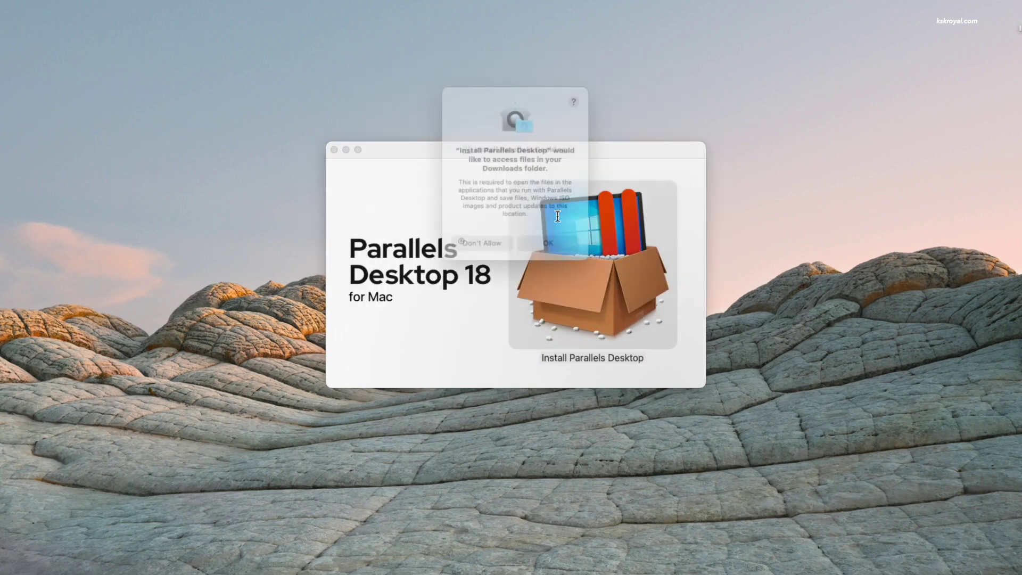
pyautogui.click(565, 246)
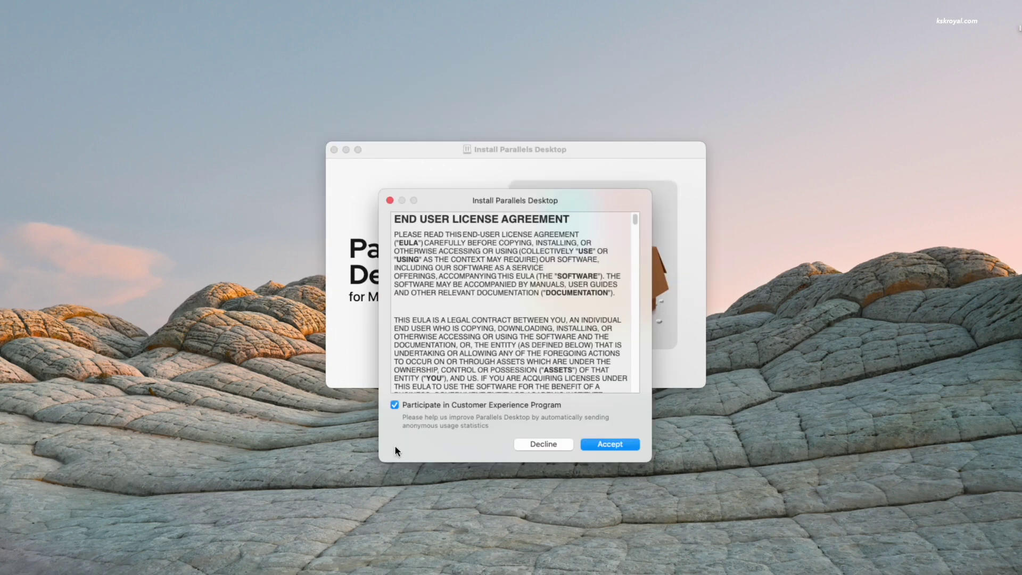
pyautogui.click(615, 446)
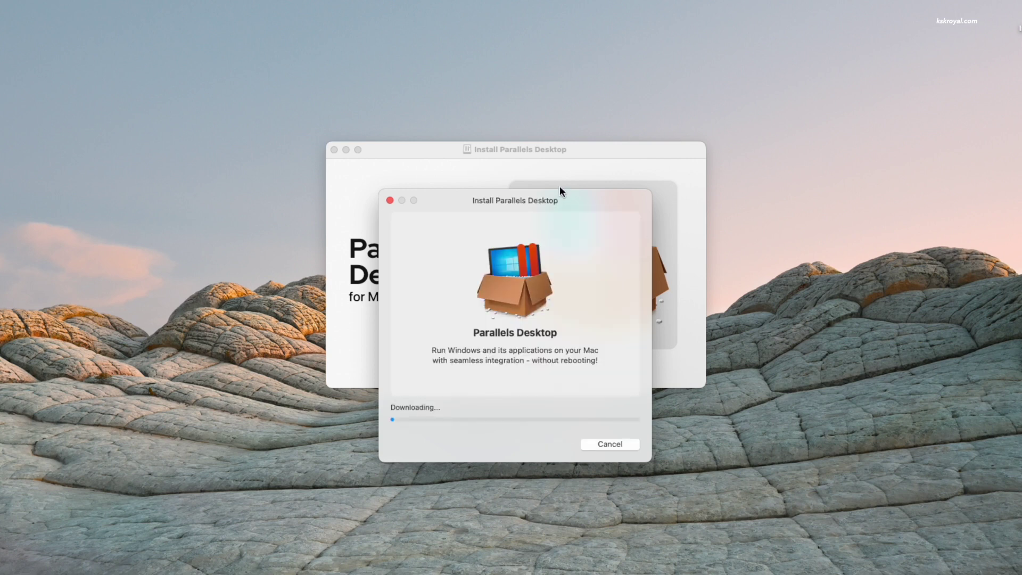
pyautogui.click(346, 150)
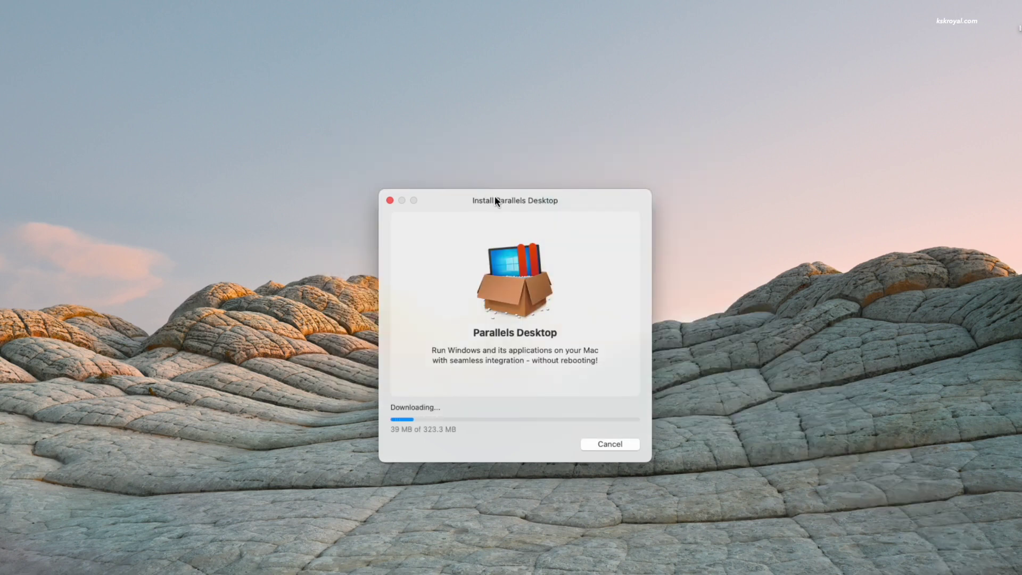
pyautogui.moveTo(493, 196); pyautogui.dragTo(494, 125)
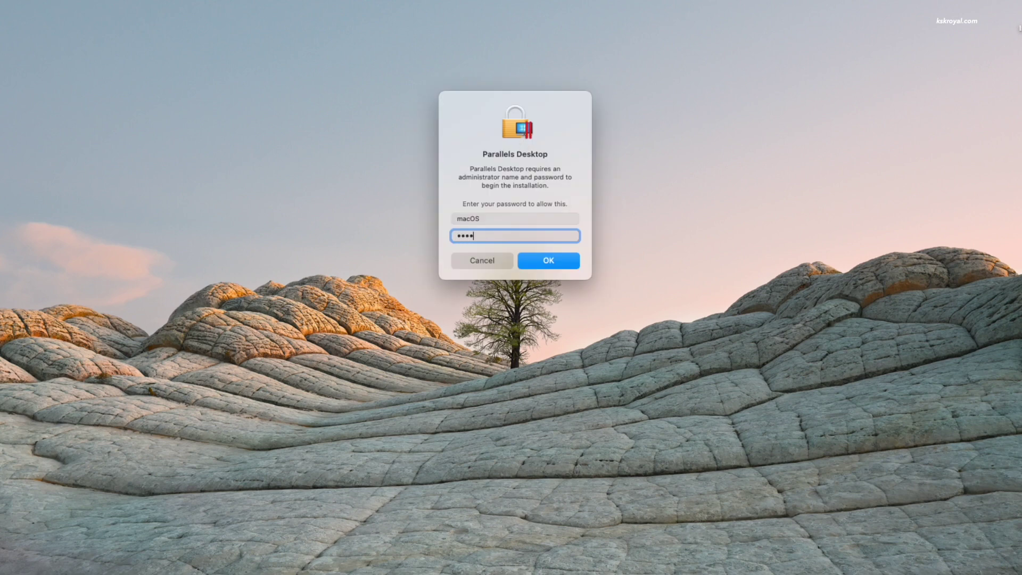
# Authorise installation with the admin password and allow access to Desktop, Documents and Downloads folders
pyautogui.press('Return')
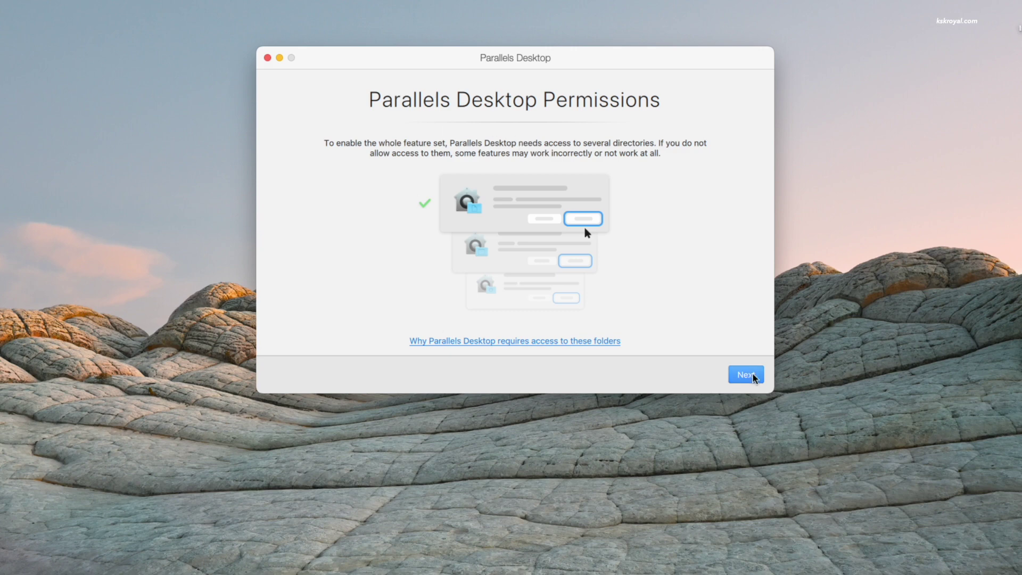
pyautogui.click(752, 376)
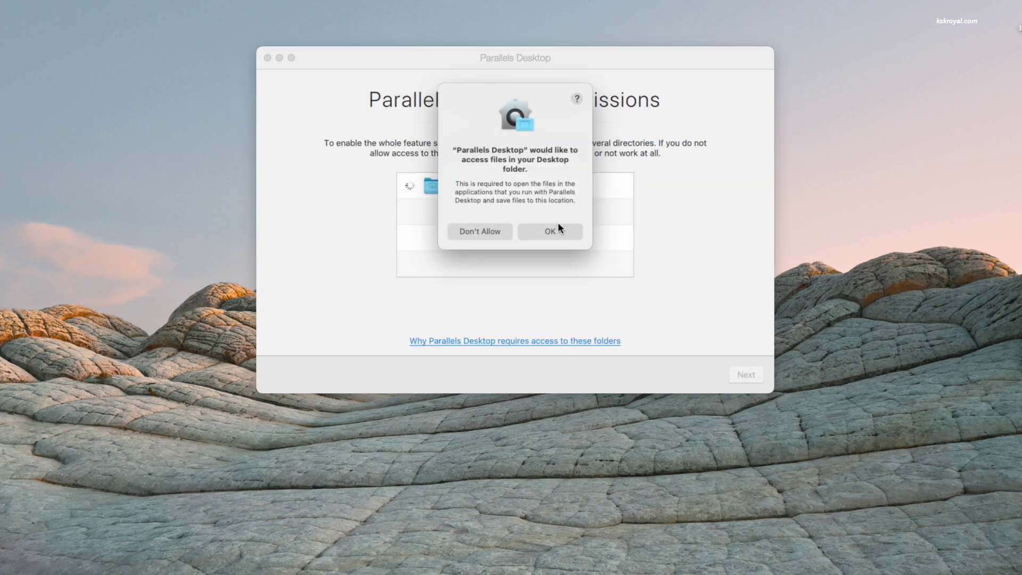
pyautogui.click(552, 231)
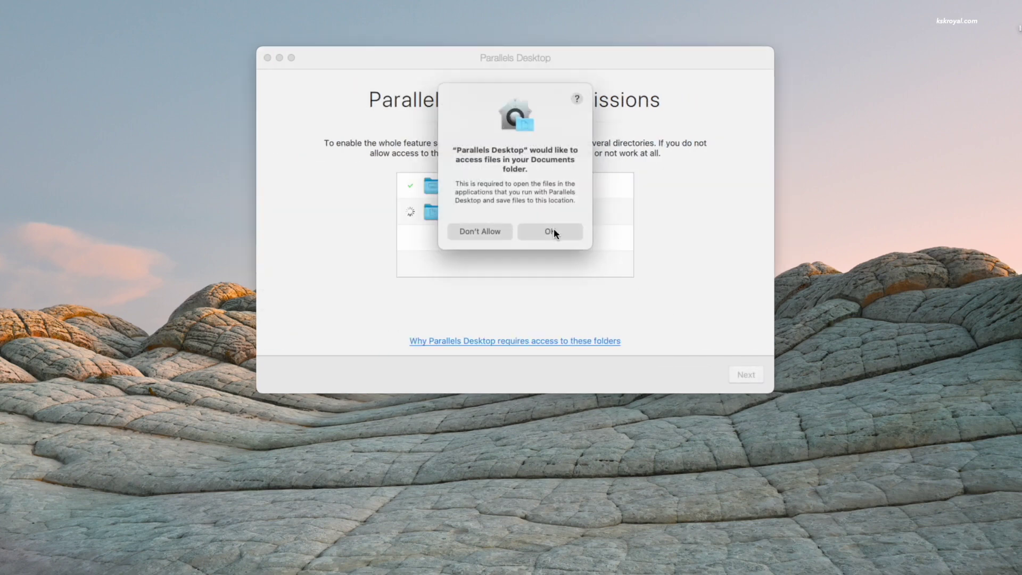
pyautogui.click(552, 230)
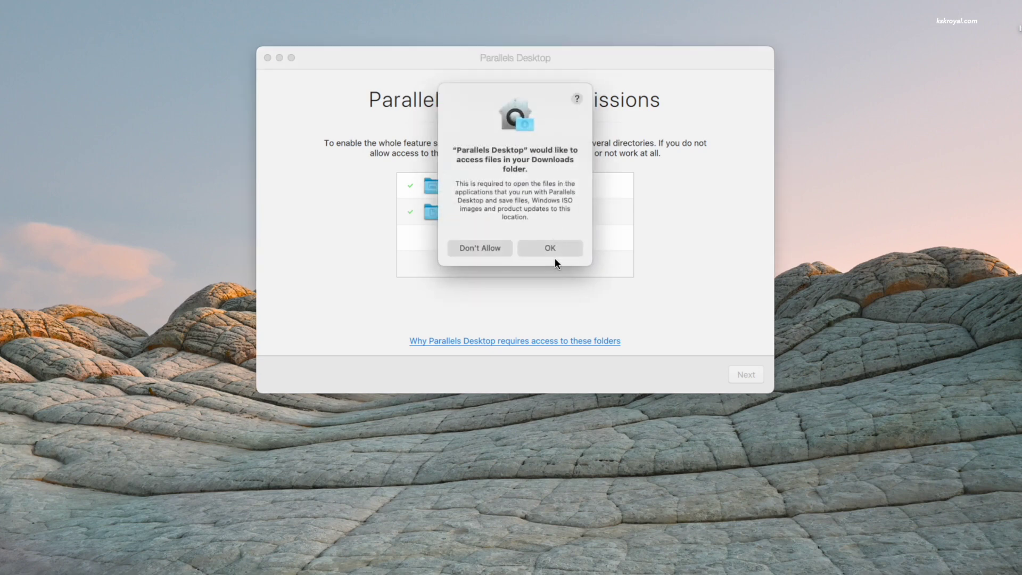
pyautogui.click(557, 250)
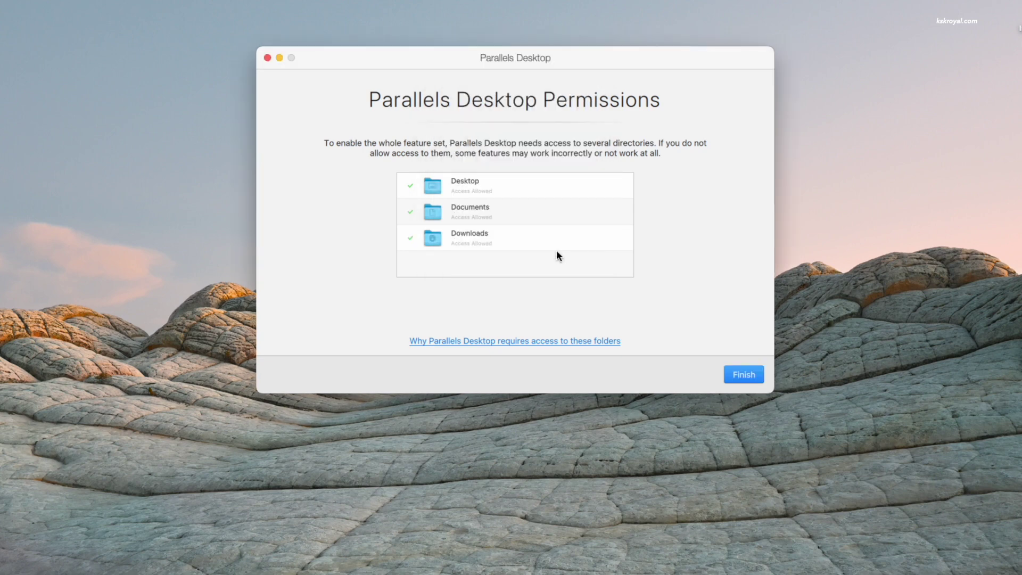
# Finish permissions setup and choose to download and install Windows 11 from Microsoft
pyautogui.click(738, 374)
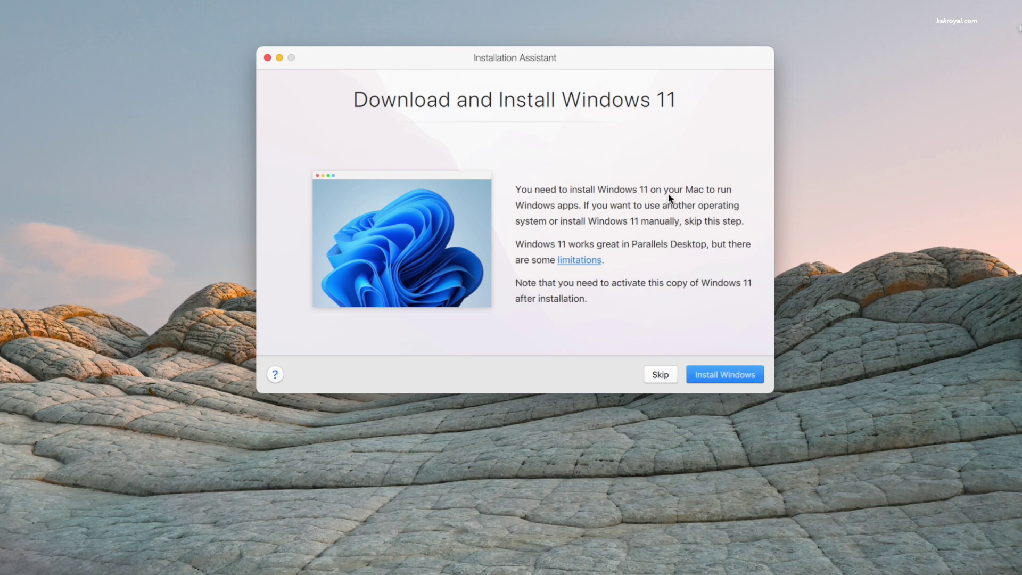
pyautogui.click(659, 379)
pyautogui.click(463, 162)
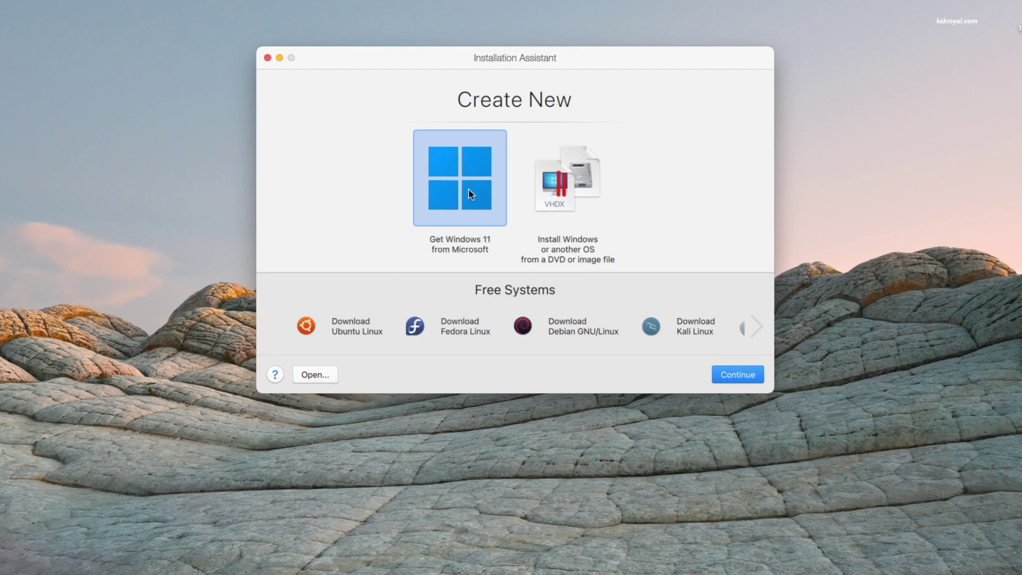
pyautogui.click(721, 375)
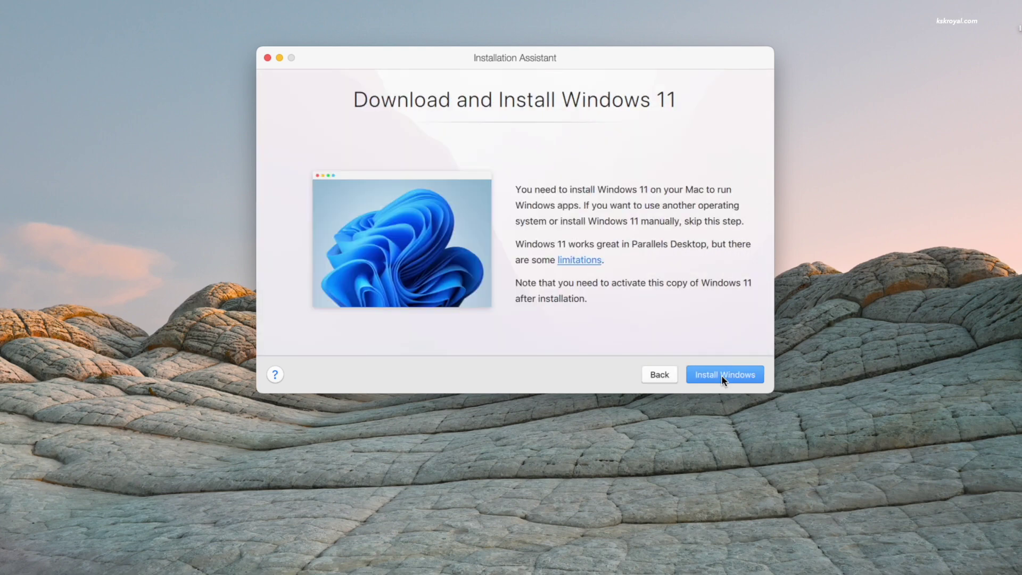
pyautogui.click(720, 374)
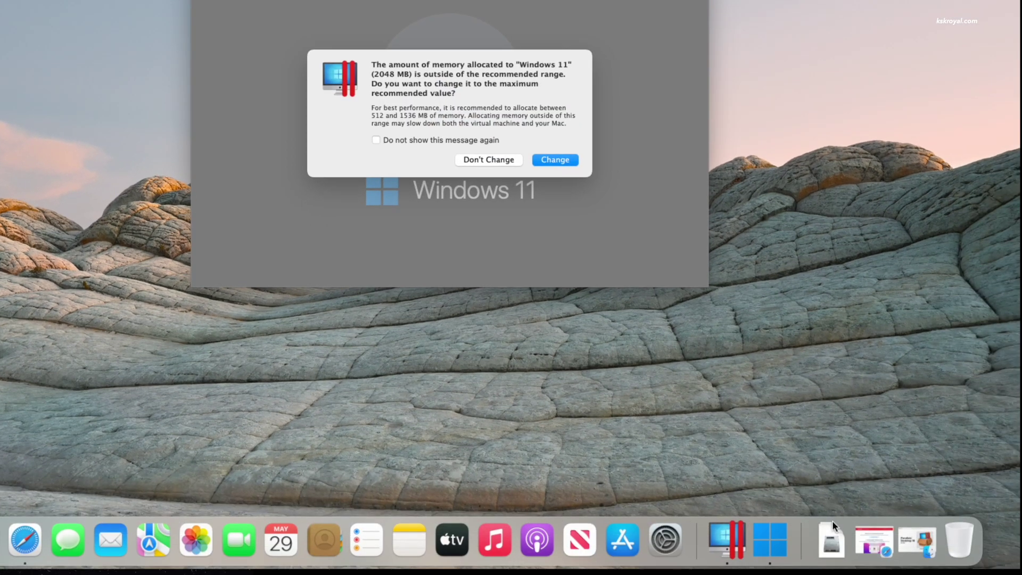
# In a new Finder window, move the Windows 11 Arm ISO from Downloads into Documents
pyautogui.click(828, 523)
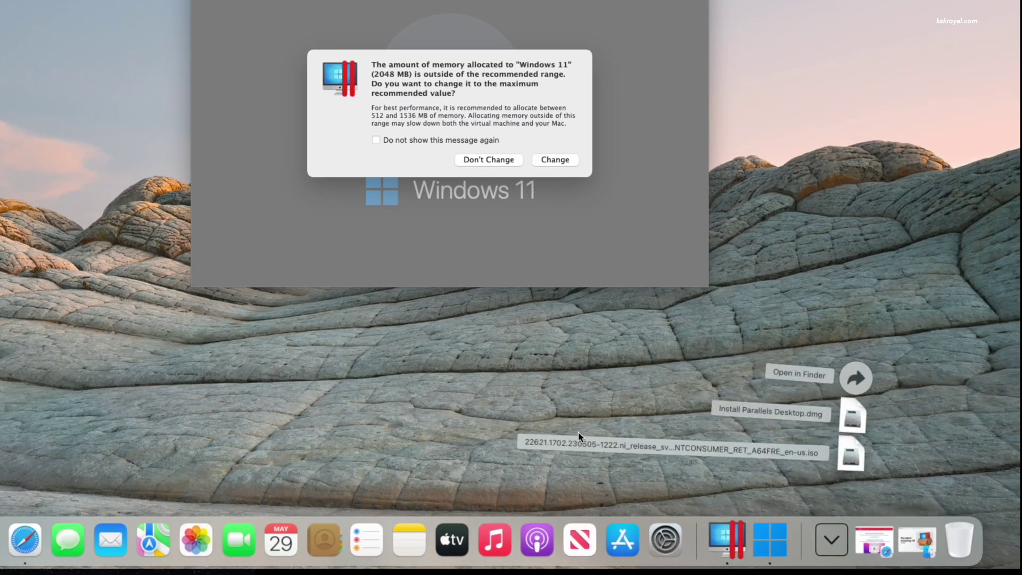
pyautogui.click(133, 402)
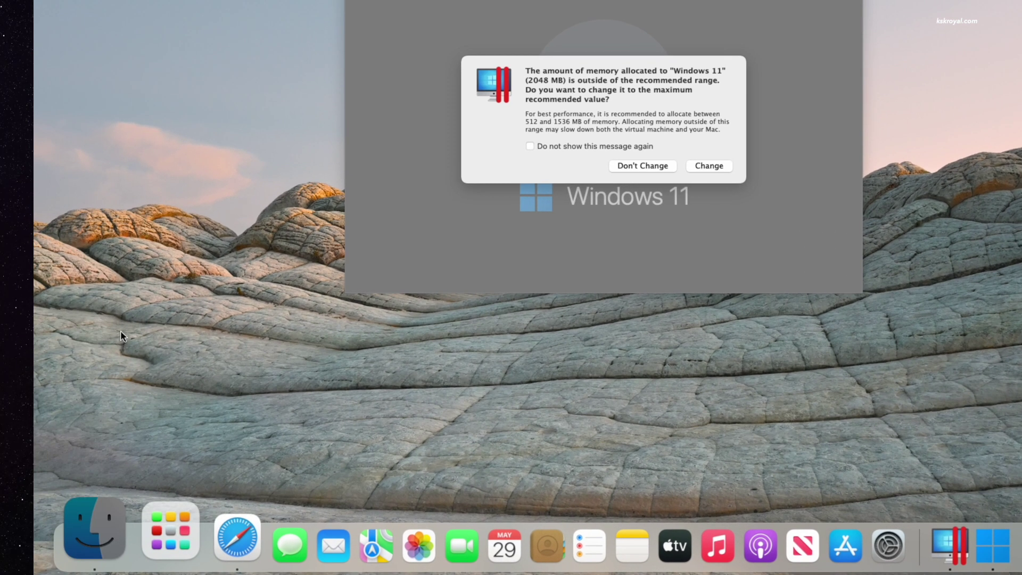
pyautogui.rightClick(95, 526)
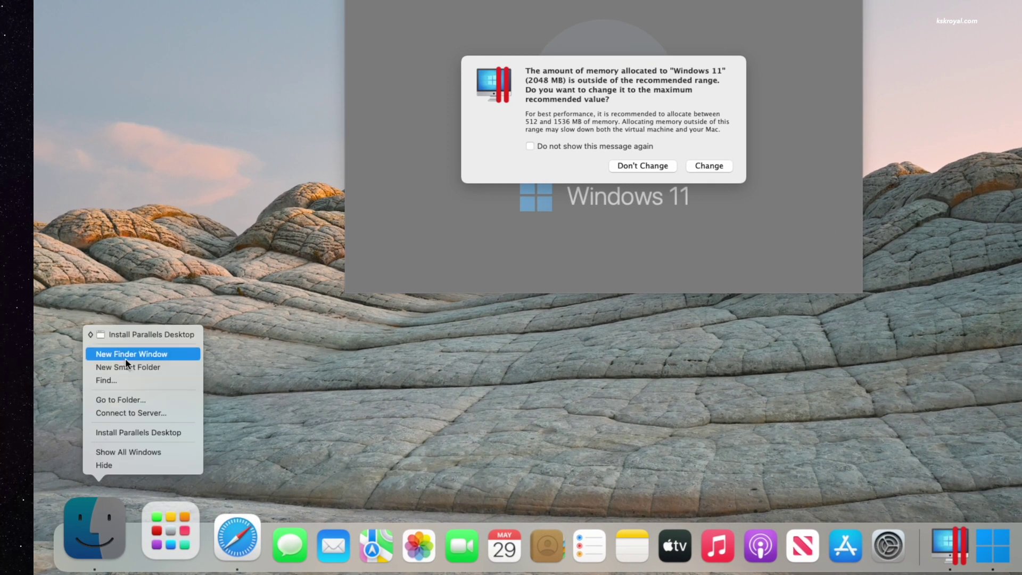
pyautogui.click(125, 355)
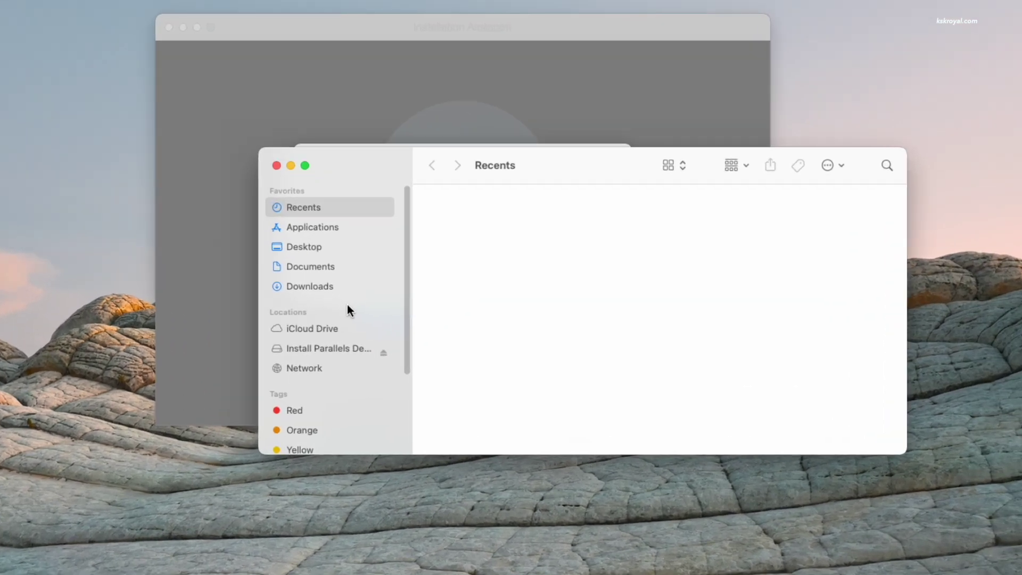
pyautogui.click(324, 285)
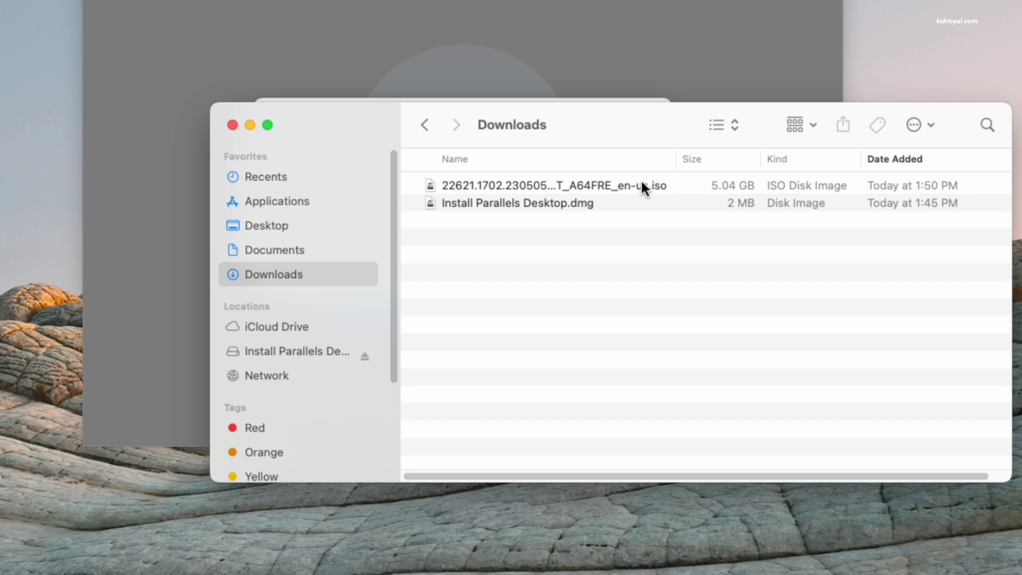
pyautogui.click(642, 186)
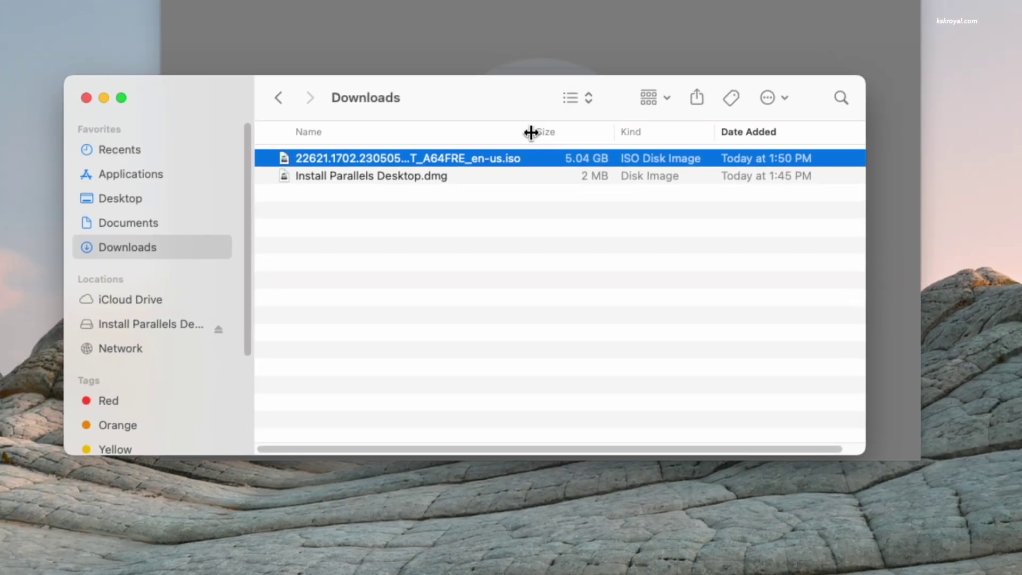
pyautogui.moveTo(532, 131); pyautogui.dragTo(797, 176)
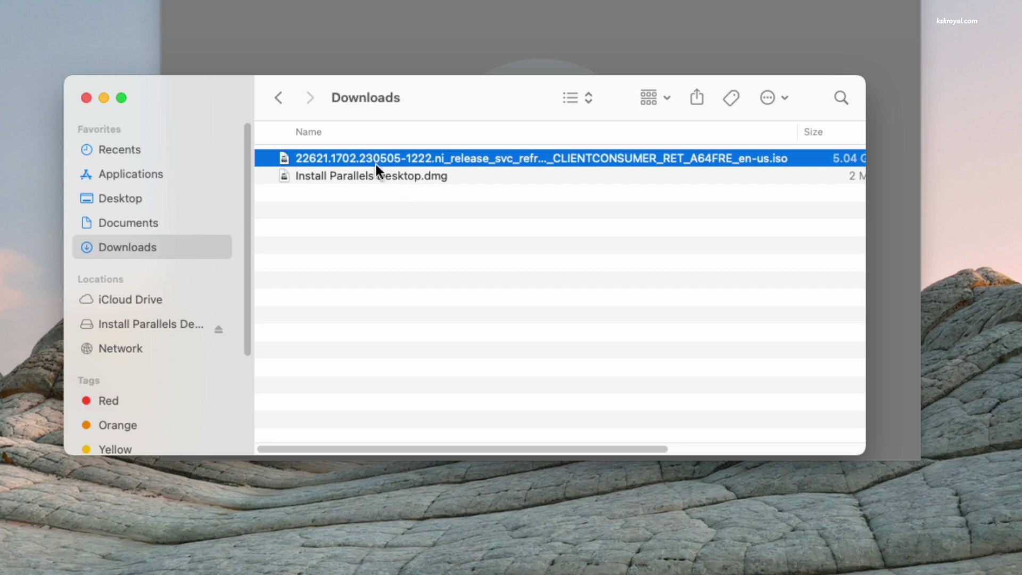
pyautogui.moveTo(359, 160); pyautogui.dragTo(182, 228)
pyautogui.click(183, 228)
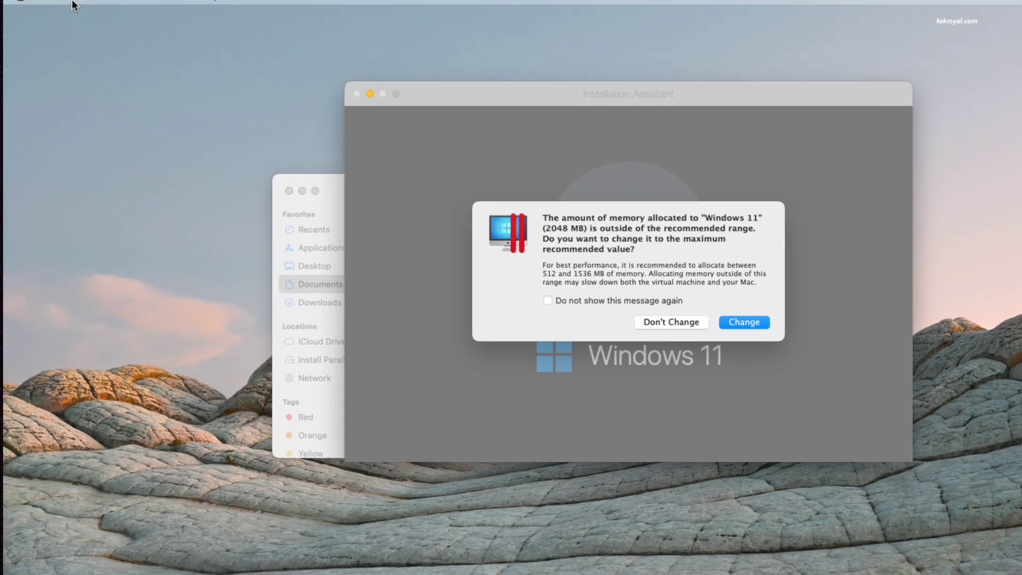
# Quit the Windows 11 VM, dismiss the invalid configuration warning, and quit Parallels Desktop
pyautogui.click(83, 33)
pyautogui.click(145, 145)
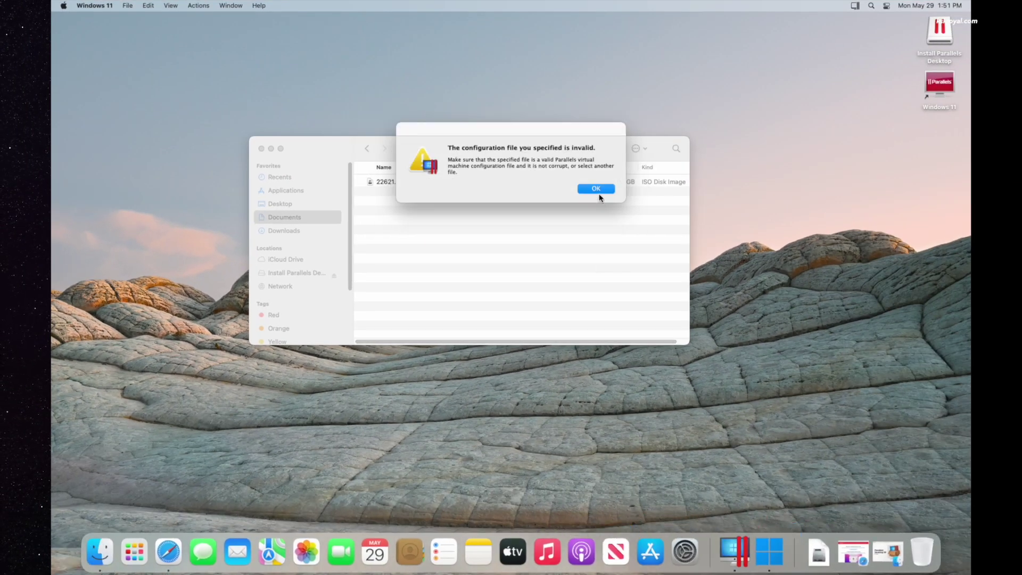
pyautogui.click(596, 188)
pyautogui.rightClick(753, 542)
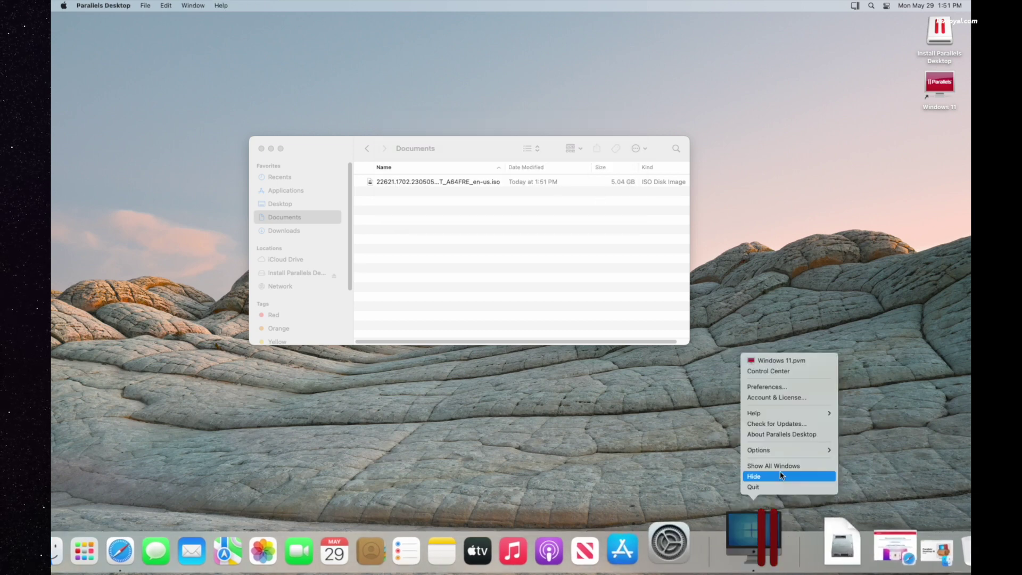
pyautogui.click(784, 486)
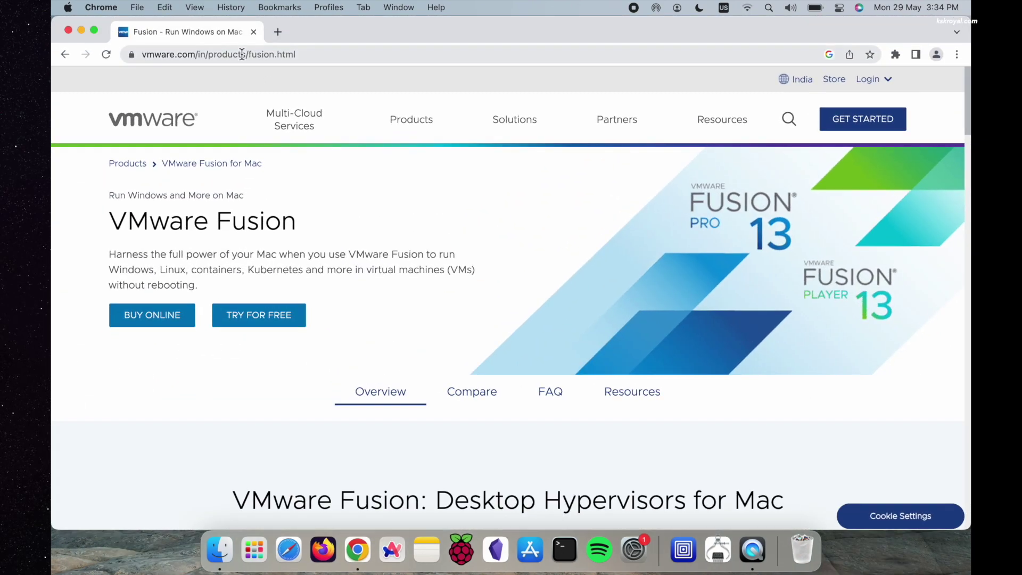
# On the VMware Fusion page choose I Have an Account and sign in to Customer Connect
pyautogui.click(170, 57)
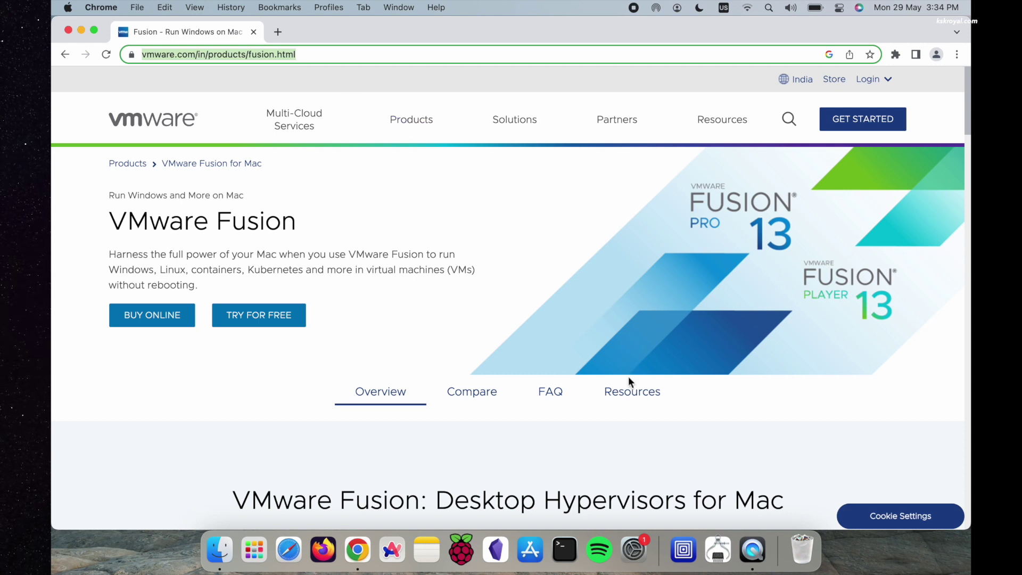
pyautogui.scroll(-5, 628, 375)
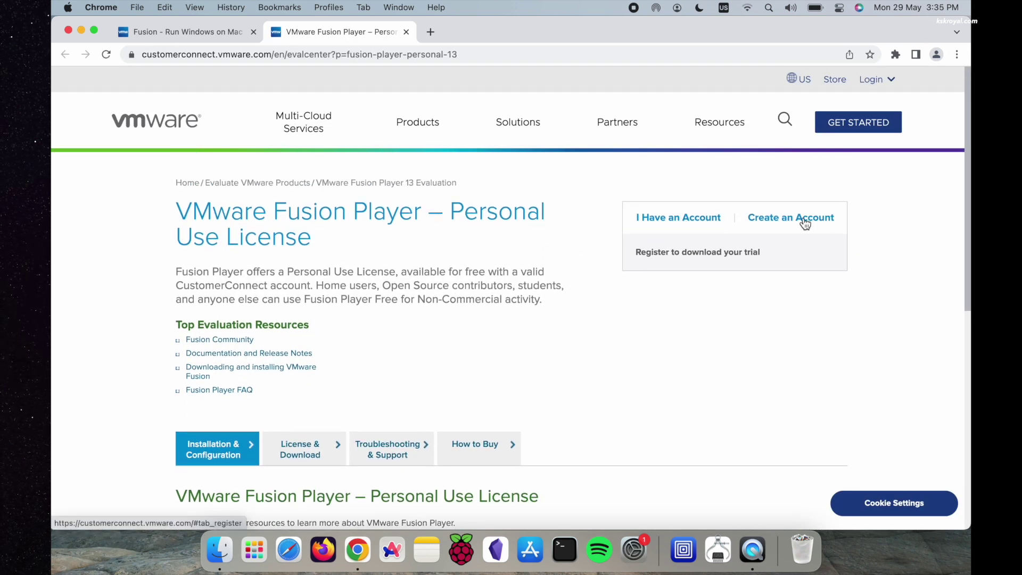
pyautogui.click(711, 226)
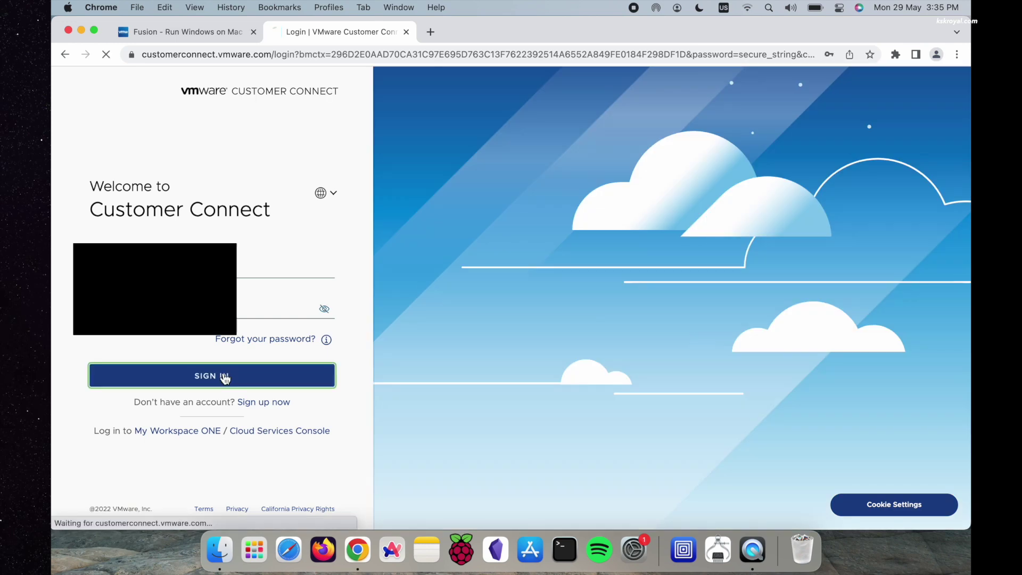
pyautogui.click(221, 379)
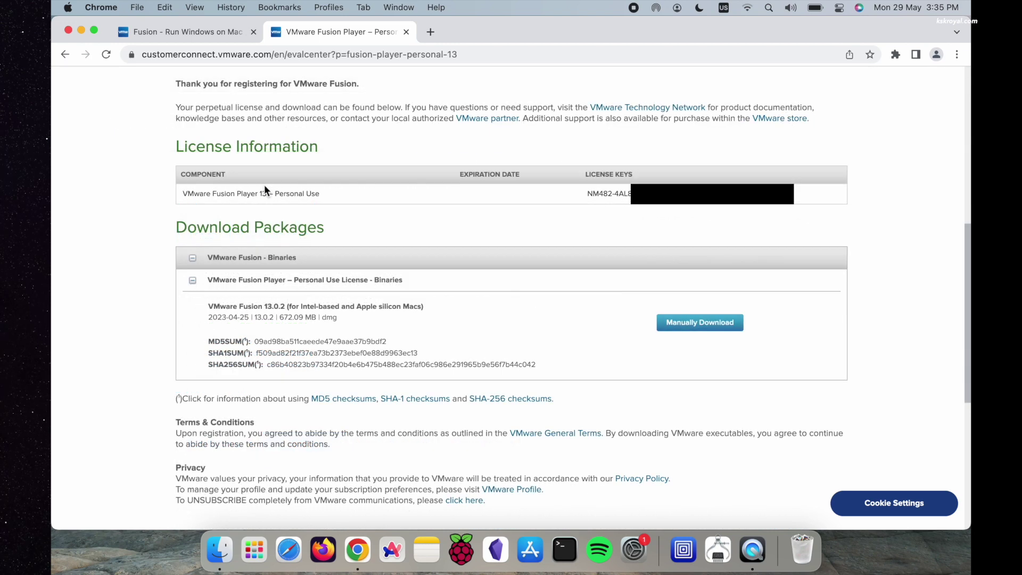
# Download the VMware Fusion 13.0.2 installer and show it in Chrome's full Downloads list
pyautogui.moveTo(212, 308); pyautogui.dragTo(415, 311)
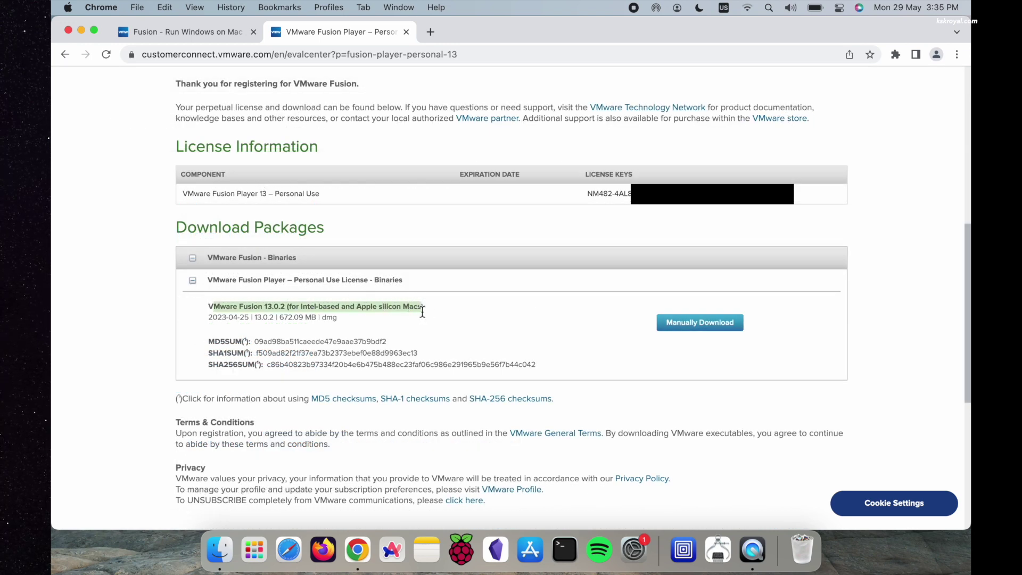
pyautogui.moveTo(422, 311); pyautogui.dragTo(424, 311)
pyautogui.tripleClick(264, 193)
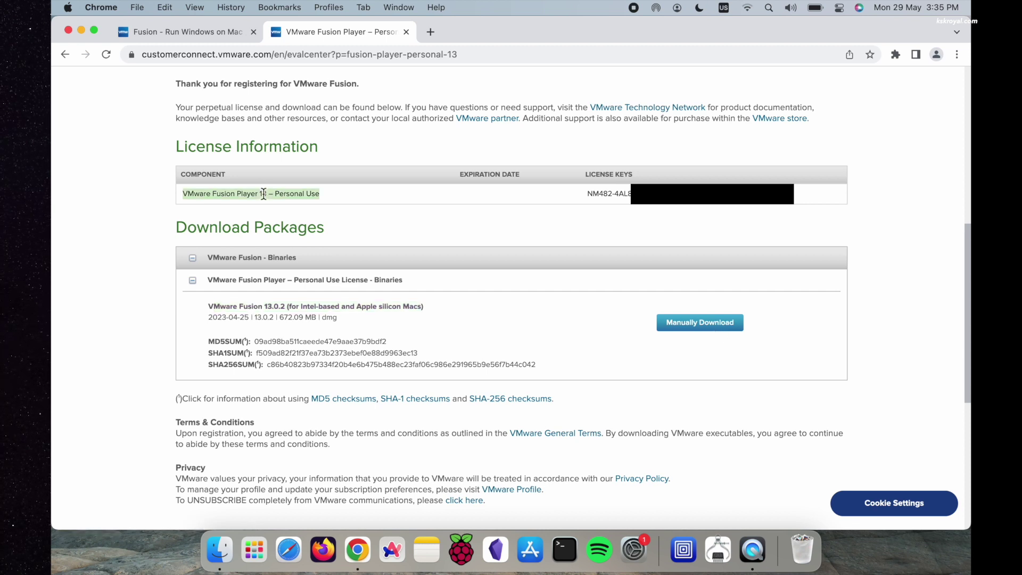
pyautogui.click(595, 194)
pyautogui.moveTo(213, 307); pyautogui.dragTo(424, 308)
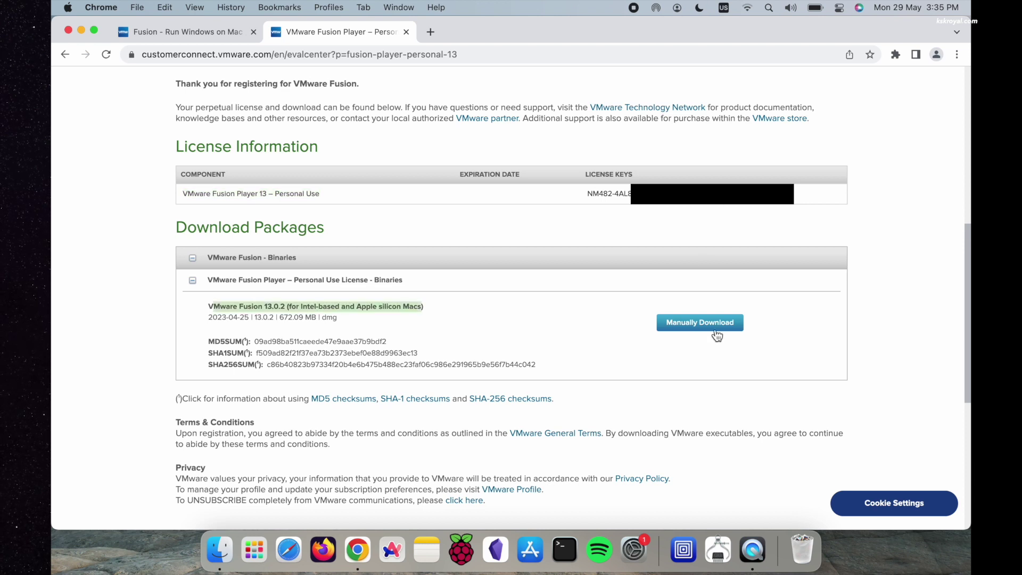
pyautogui.click(716, 325)
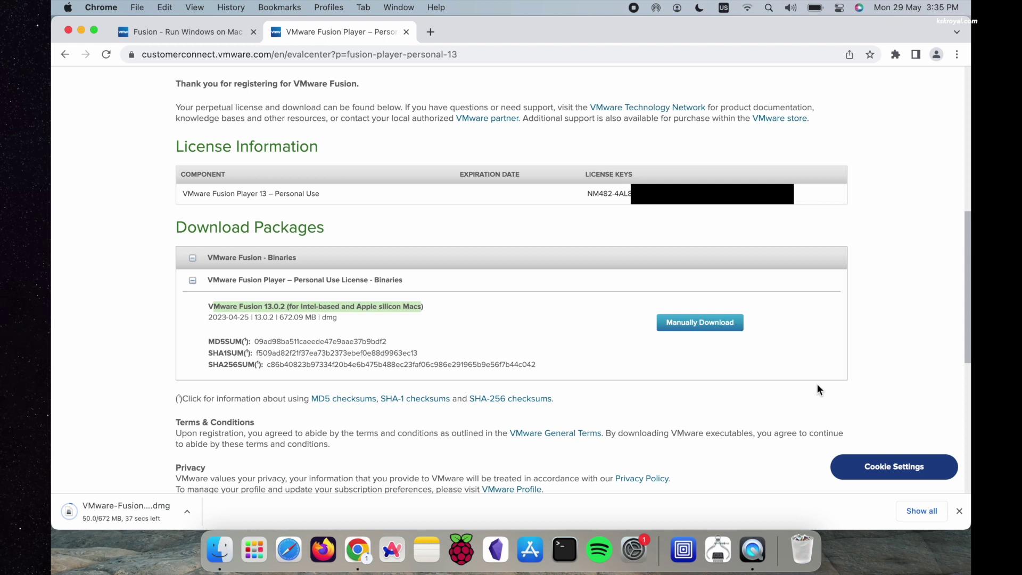
pyautogui.click(911, 509)
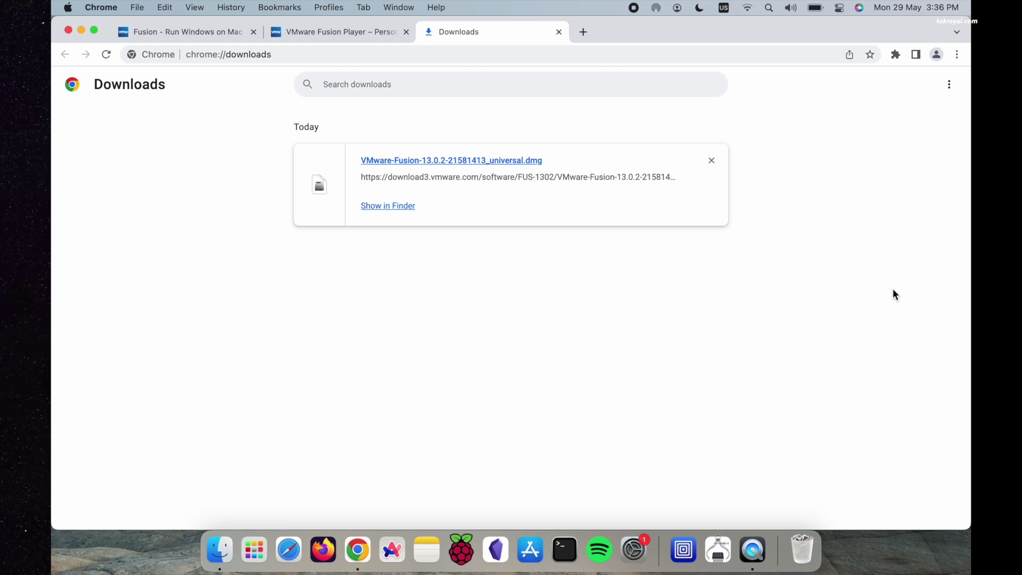
# Open the VMware-Fusion-13.0.2 disk image, launch VMware Fusion and authorise it with the admin password
pyautogui.click(506, 167)
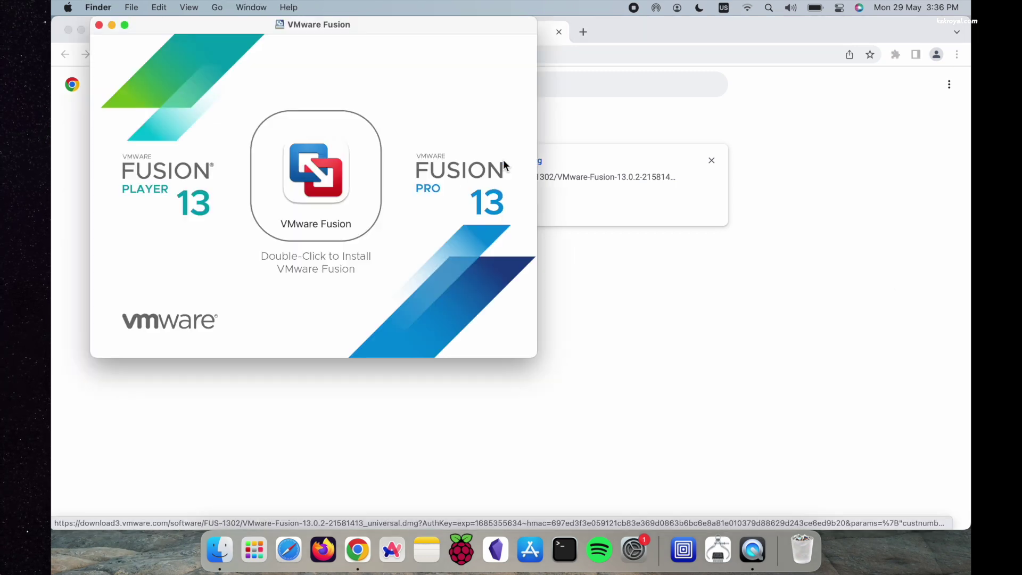
pyautogui.click(82, 30)
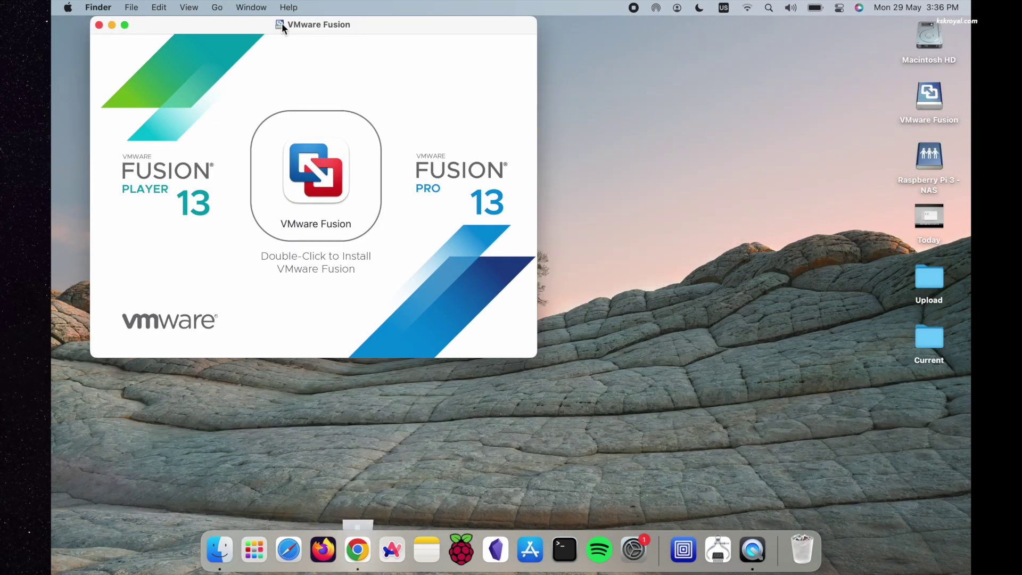
pyautogui.moveTo(280, 25); pyautogui.dragTo(468, 86)
pyautogui.click(502, 234)
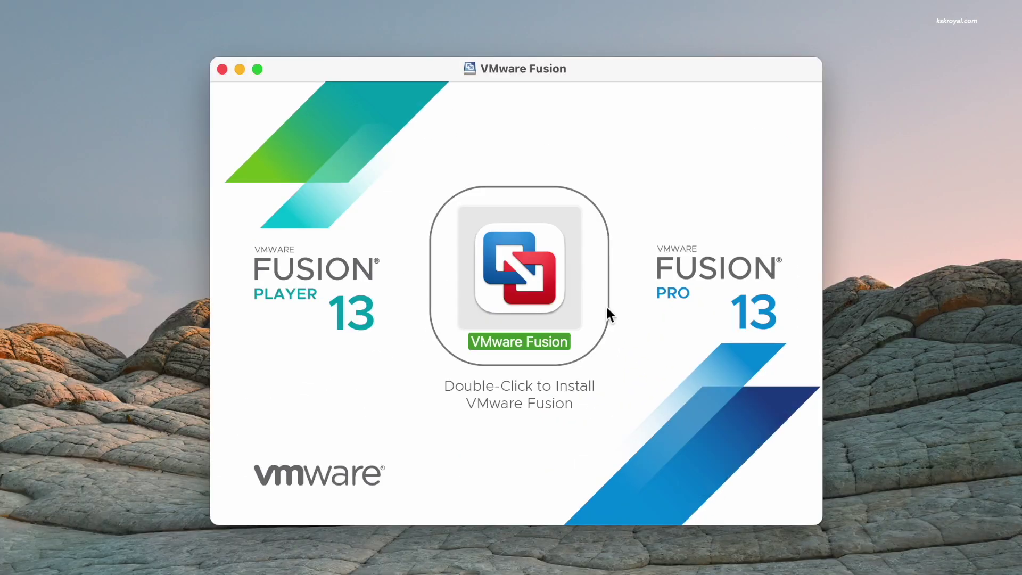
pyautogui.press('super+o')
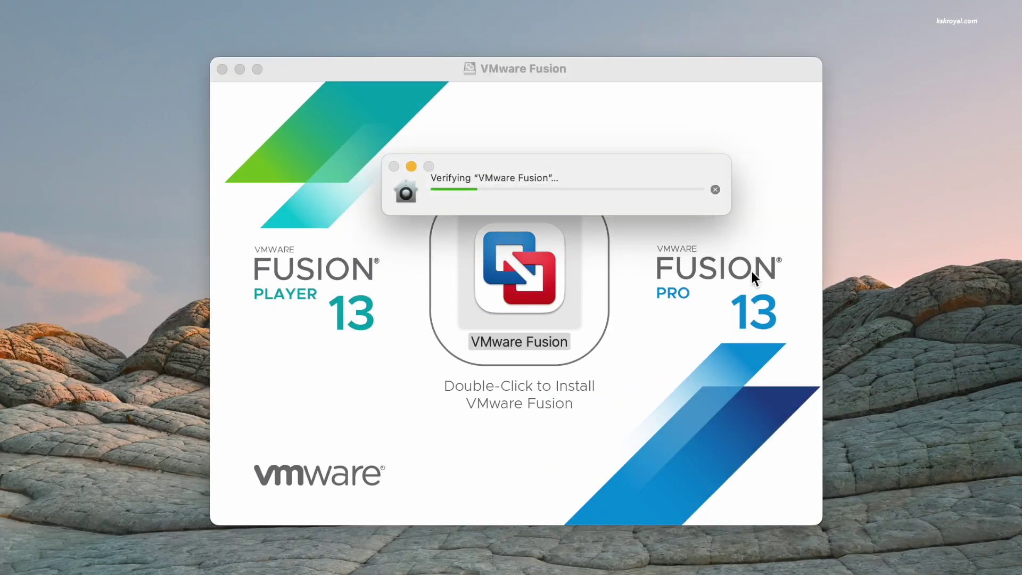
pyautogui.click(560, 261)
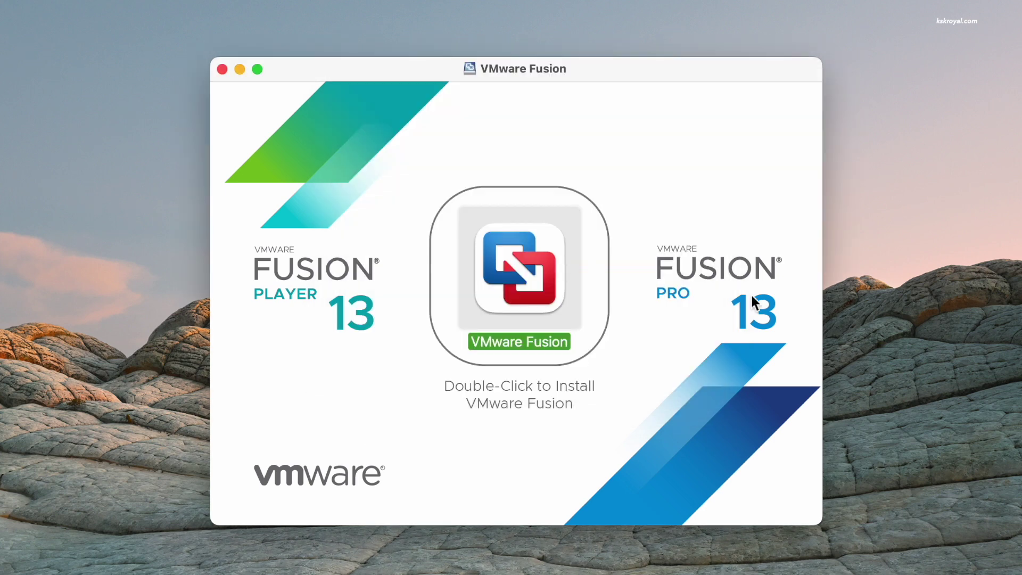
pyautogui.write('•••••')
pyautogui.press('Return')
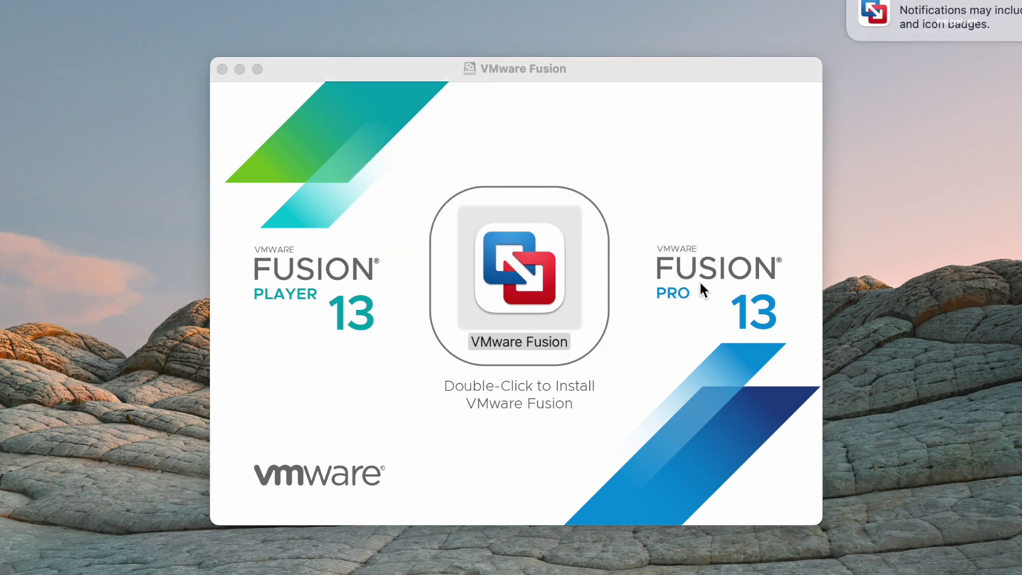
pyautogui.click(277, 140)
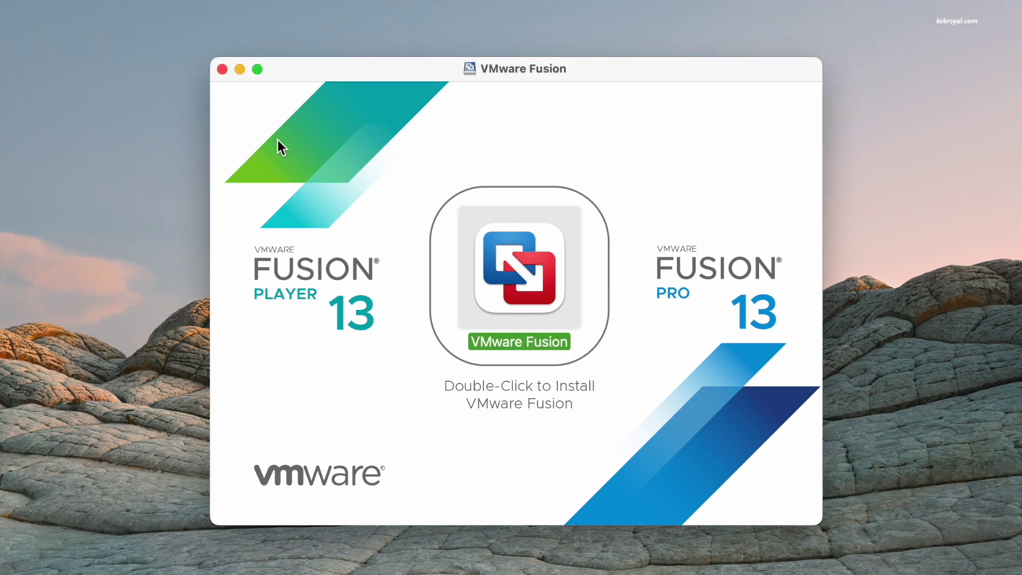
# Start a custom virtual machine for Microsoft Windows 11 64-bit Arm and reach the firmware step
pyautogui.click(223, 69)
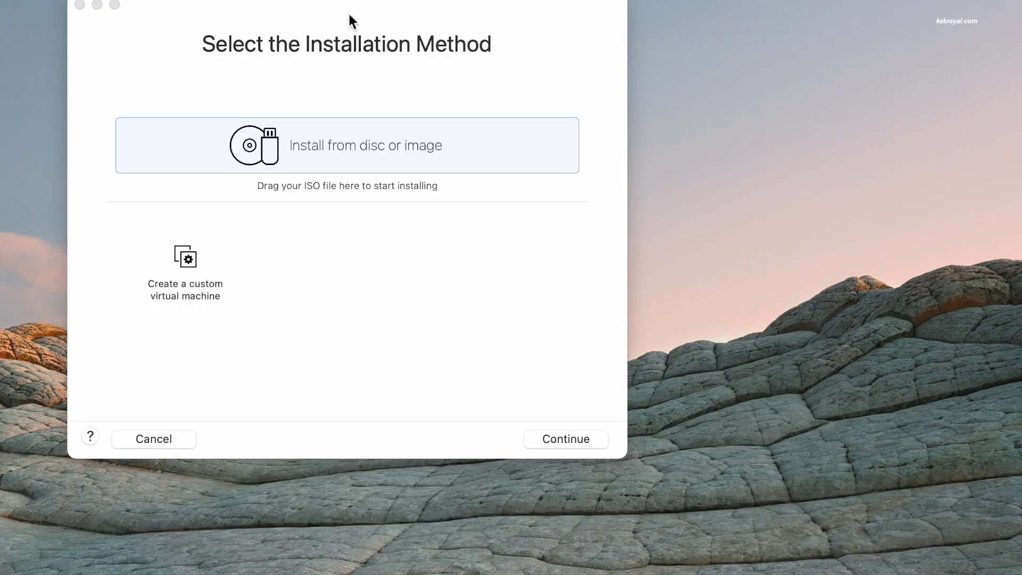
pyautogui.moveTo(410, 16); pyautogui.dragTo(571, 79)
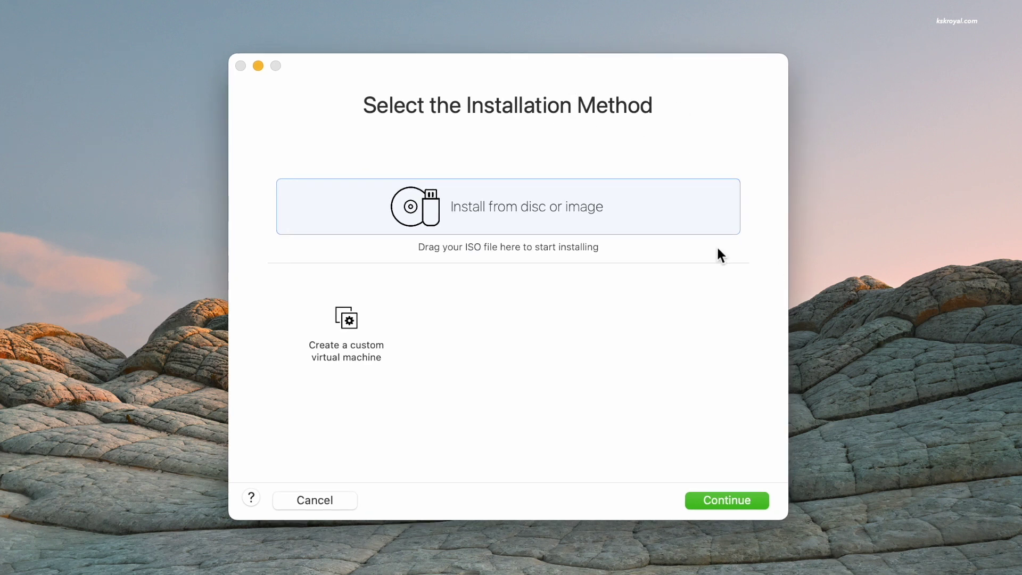
pyautogui.click(340, 323)
pyautogui.click(735, 500)
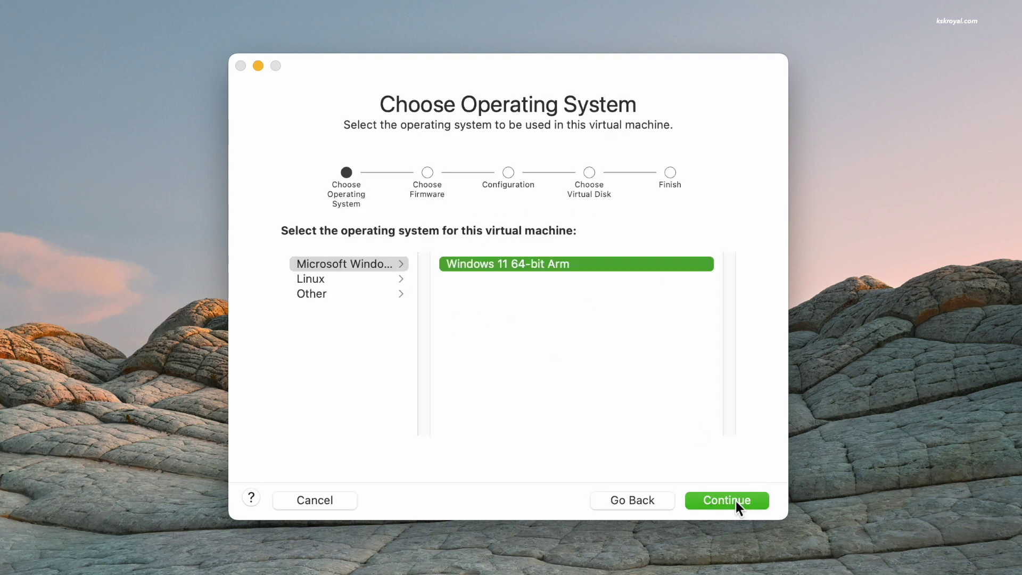
pyautogui.click(336, 262)
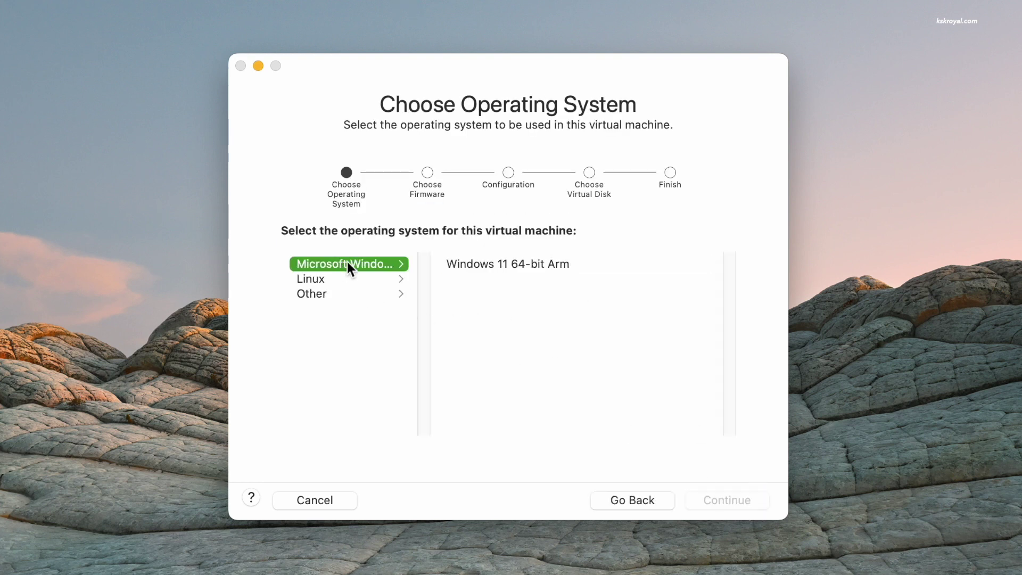
pyautogui.click(473, 265)
pyautogui.click(739, 503)
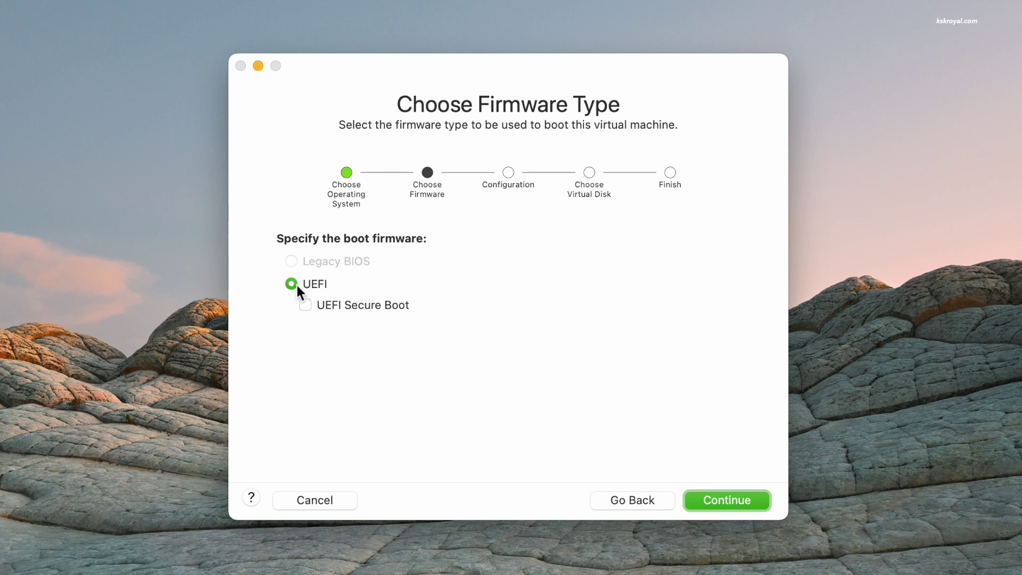
# Set and verify a TPM encryption password without remembering it in the keychain
pyautogui.click(752, 509)
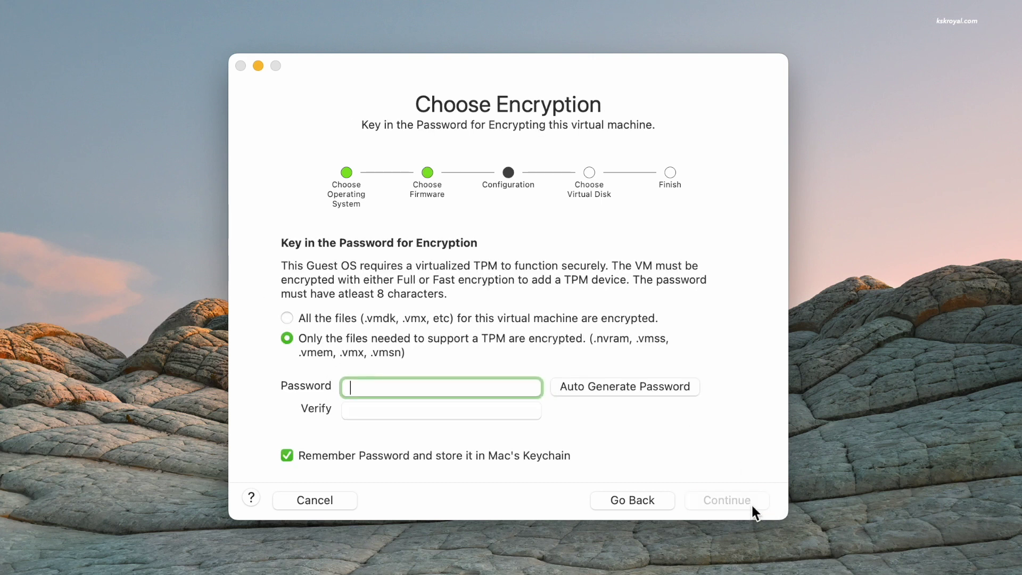
pyautogui.write('••••••••')
pyautogui.press('Tab')
pyautogui.write('••••••••')
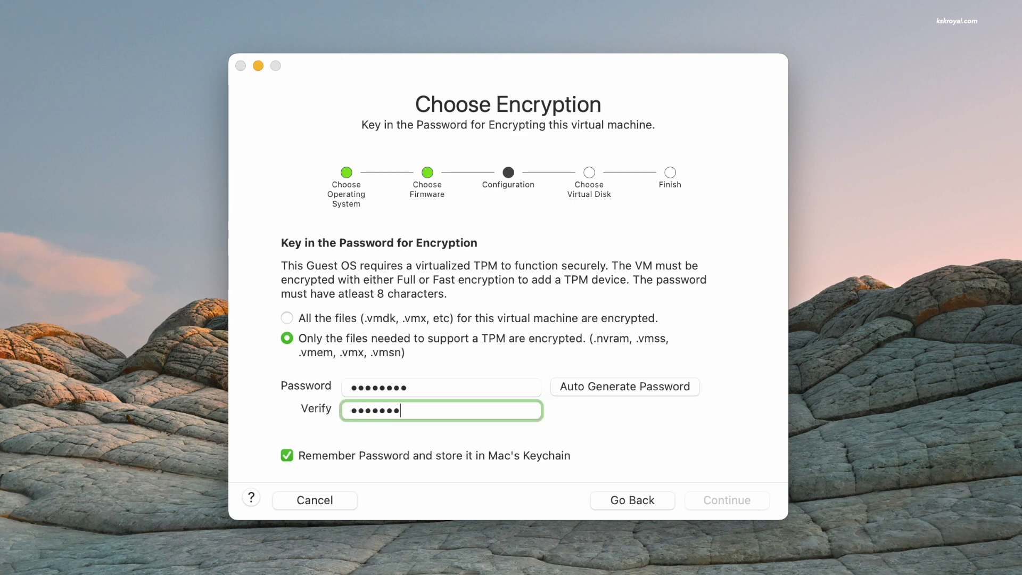
pyautogui.click(288, 455)
pyautogui.click(566, 267)
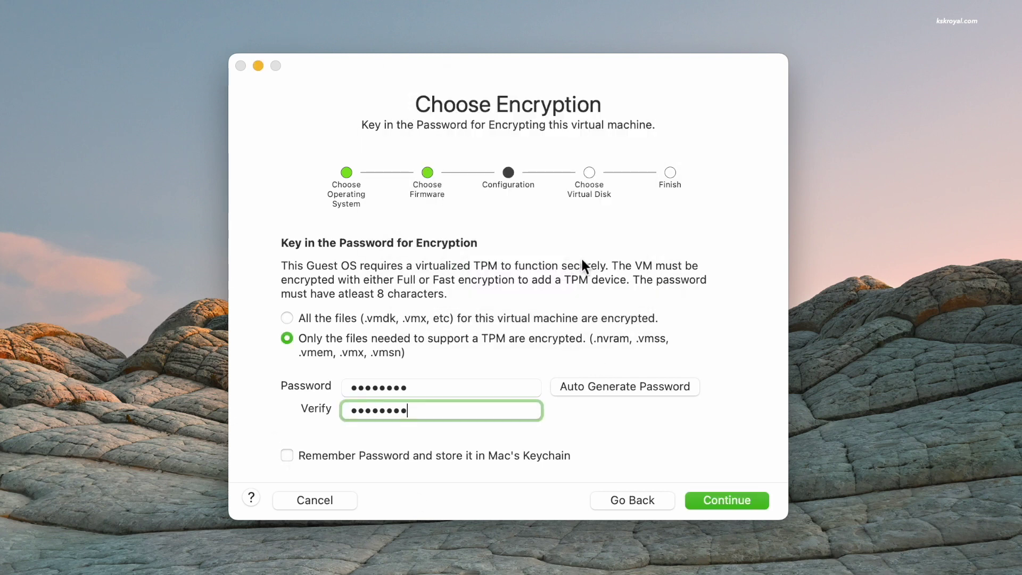
pyautogui.click(752, 499)
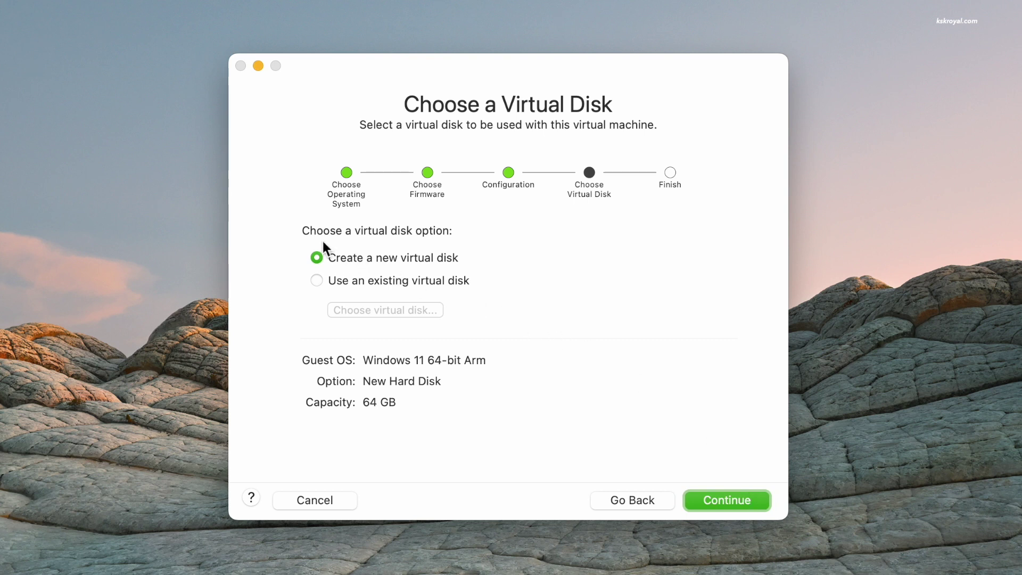
# Keep the new 64 GB disk and save the VM as Windows 11 64-bit Arm in Documents
pyautogui.click(722, 494)
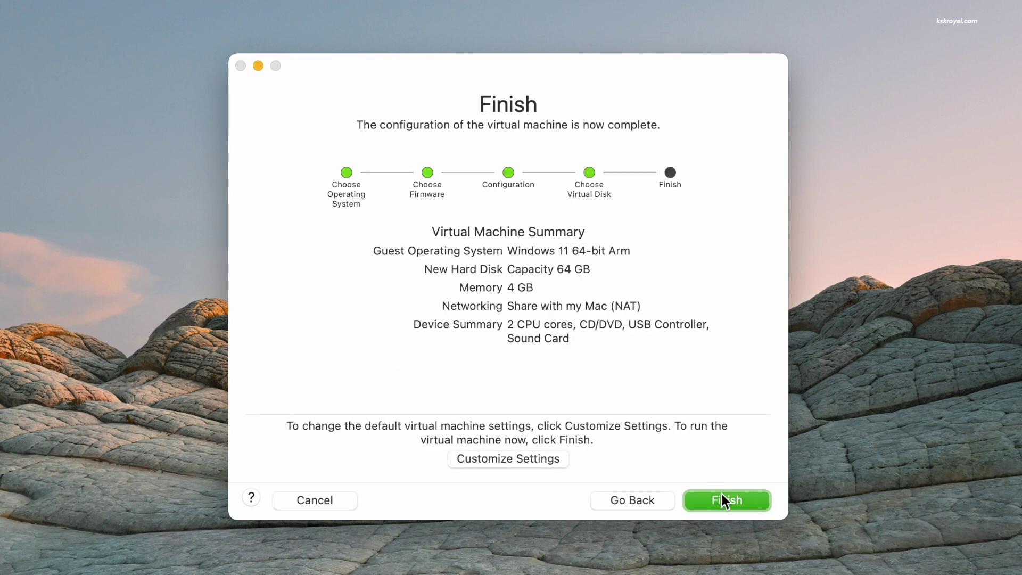
pyautogui.click(547, 458)
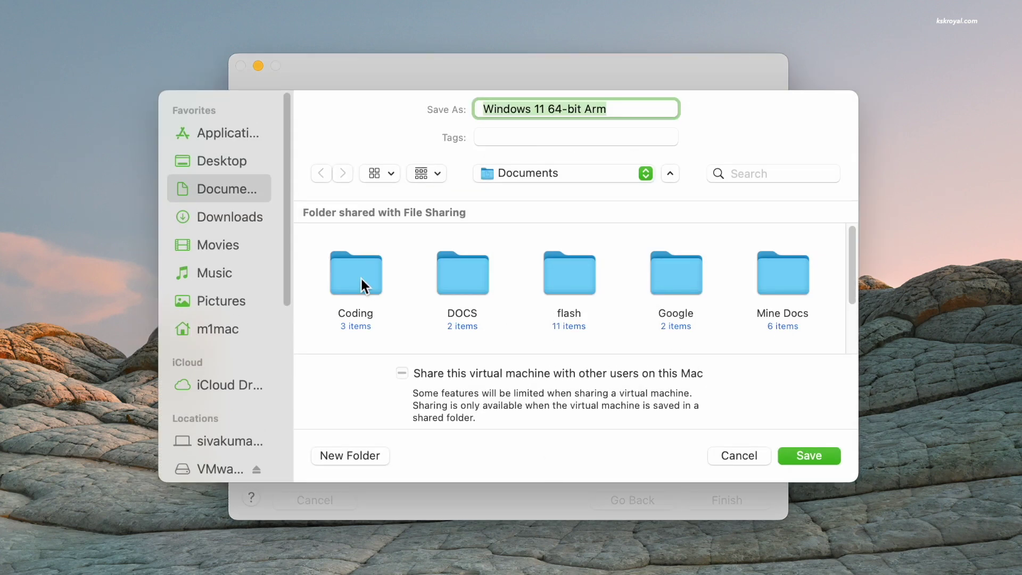
pyautogui.click(809, 453)
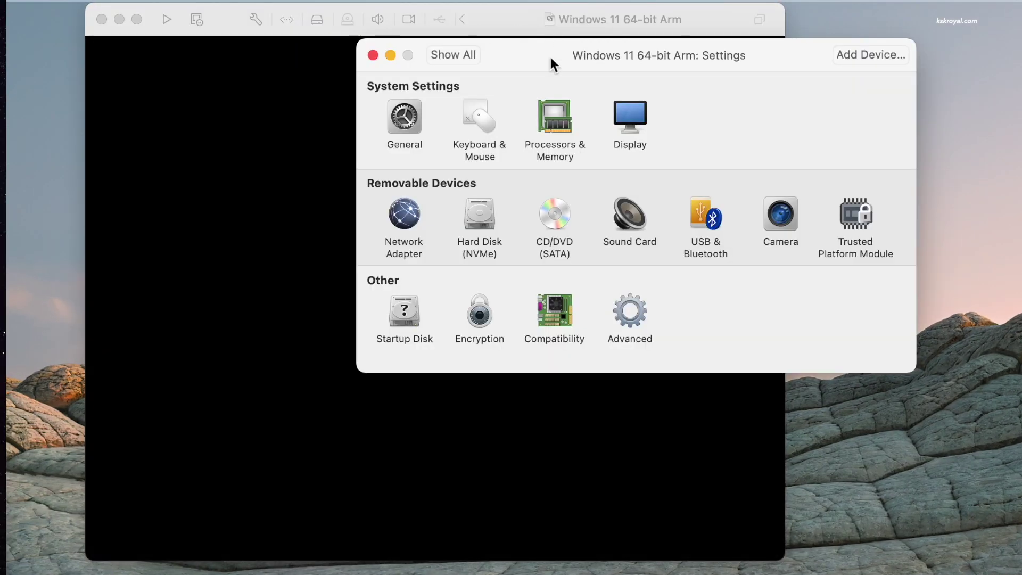
# Give the virtual machine 4 processor cores
pyautogui.click(556, 117)
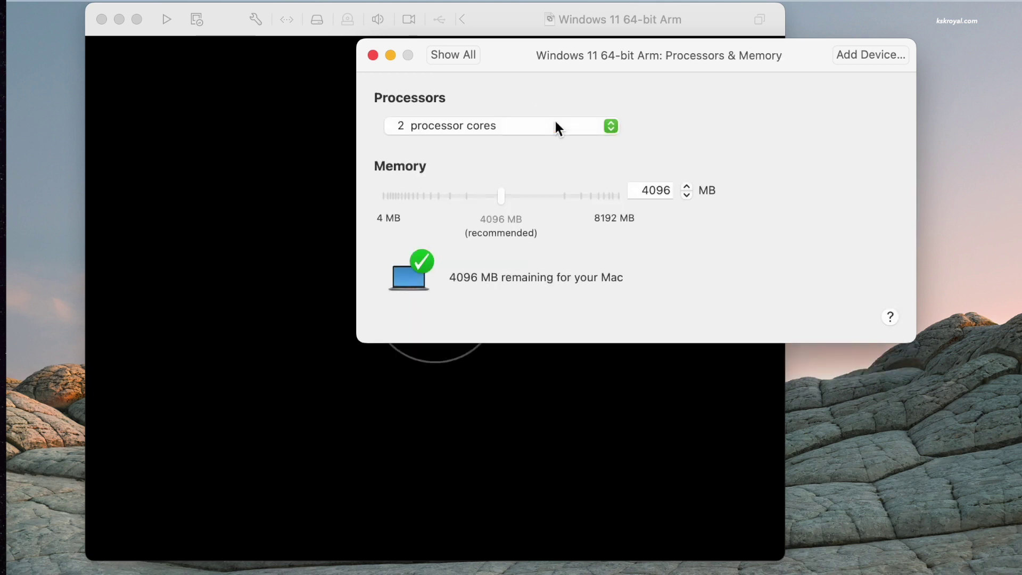
pyautogui.click(583, 127)
pyautogui.click(573, 166)
# Connect the CD/DVD drive to the Windows 11 ARM64 ISO from the Documents folder
pyautogui.click(452, 54)
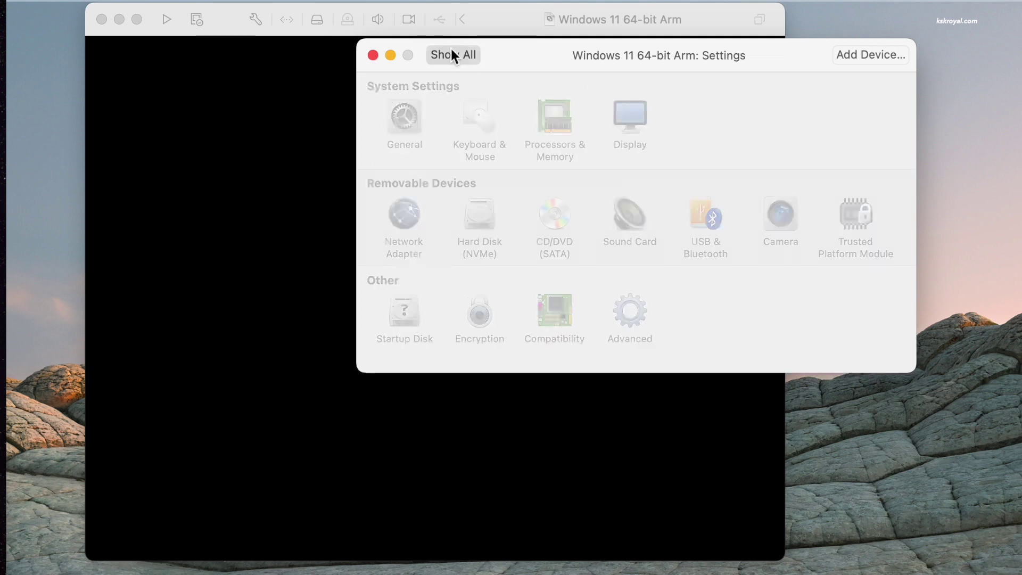
pyautogui.click(559, 232)
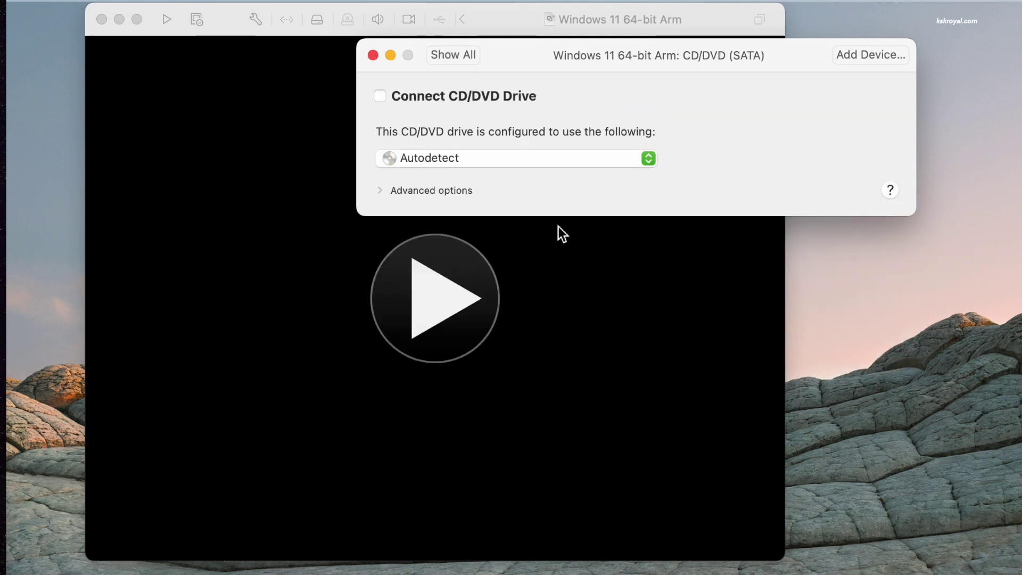
pyautogui.click(380, 96)
pyautogui.click(509, 155)
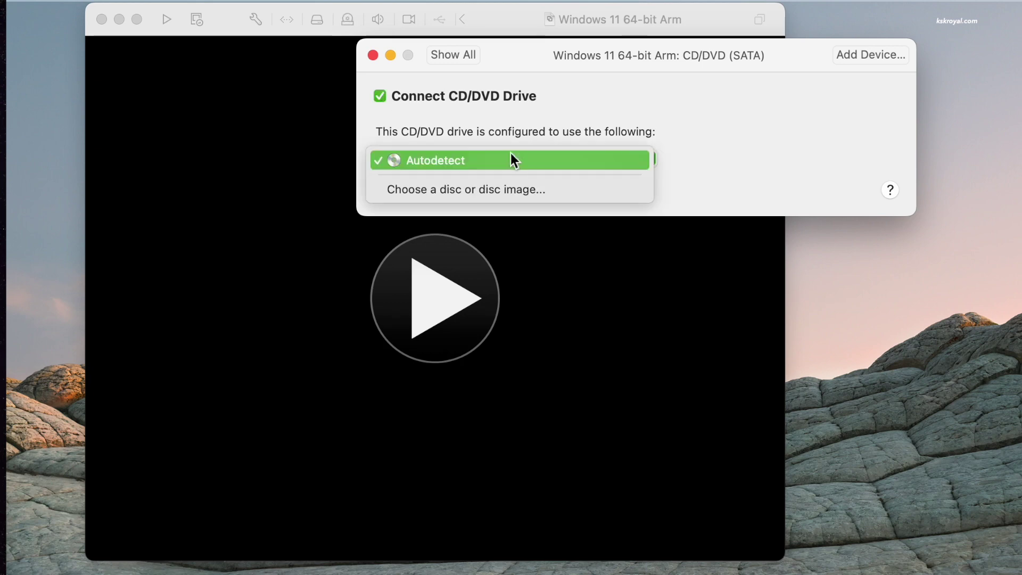
pyautogui.click(487, 190)
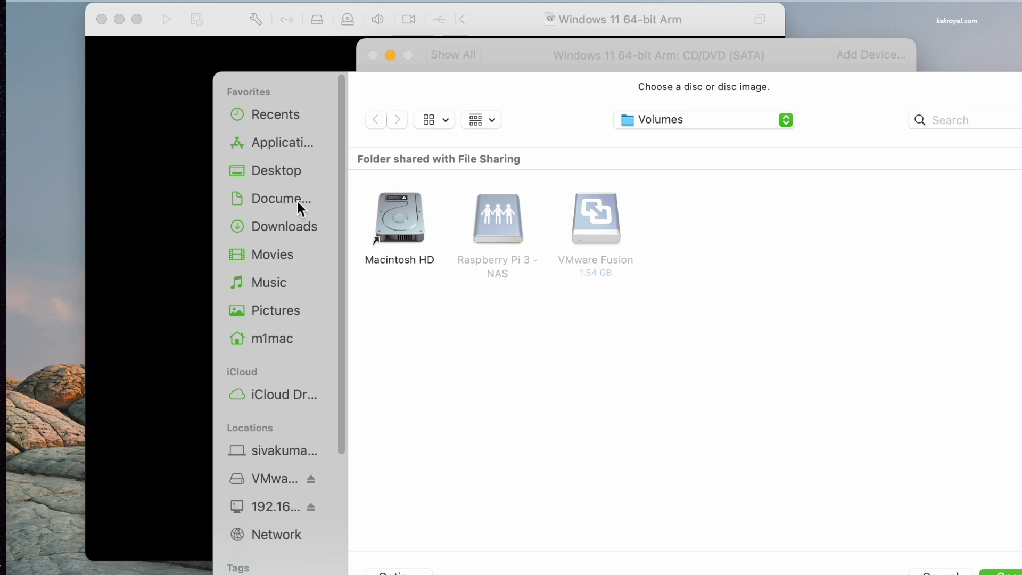
pyautogui.click(298, 201)
pyautogui.click(792, 329)
pyautogui.doubleClick(792, 329)
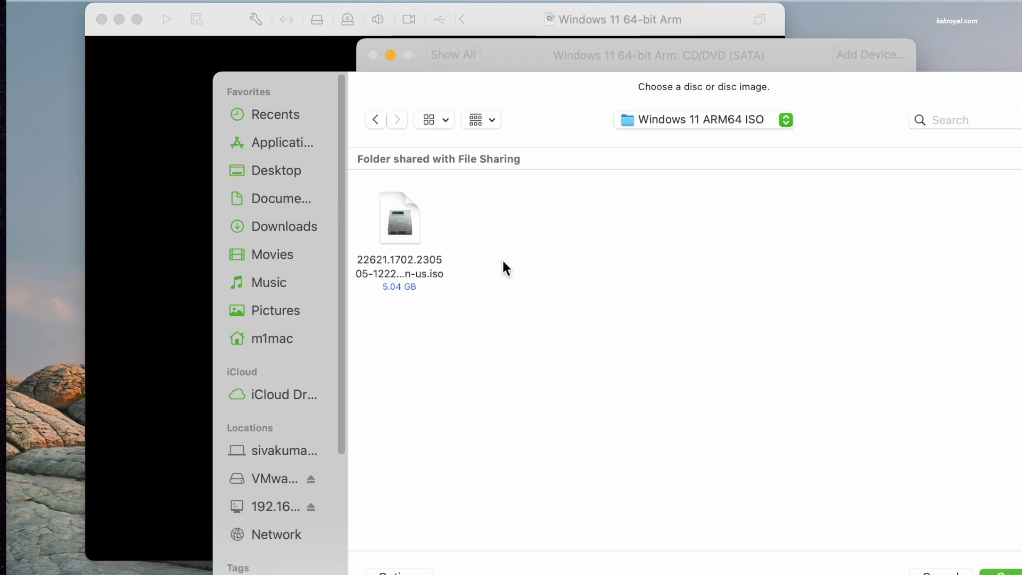
pyautogui.click(407, 231)
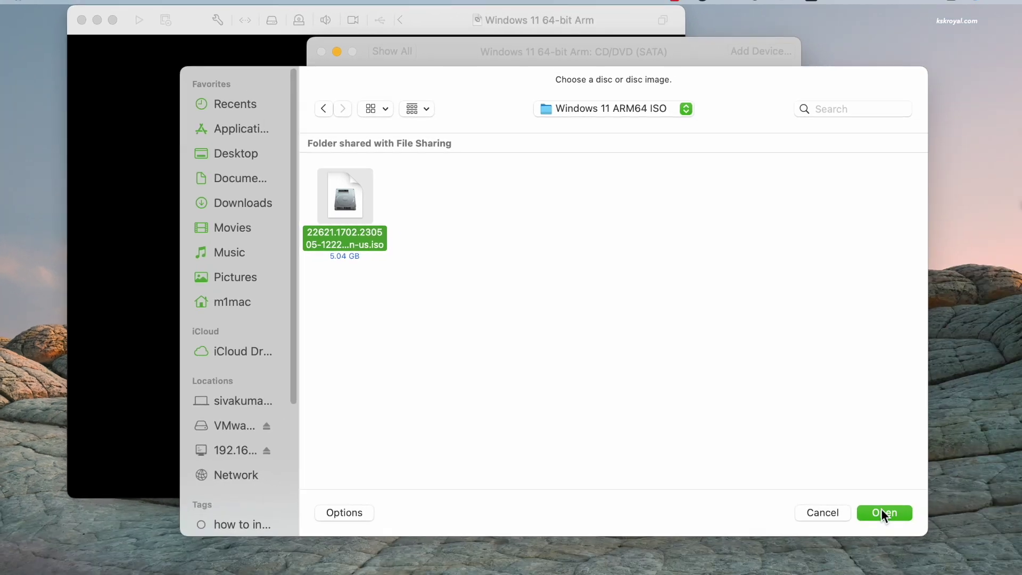
pyautogui.click(998, 572)
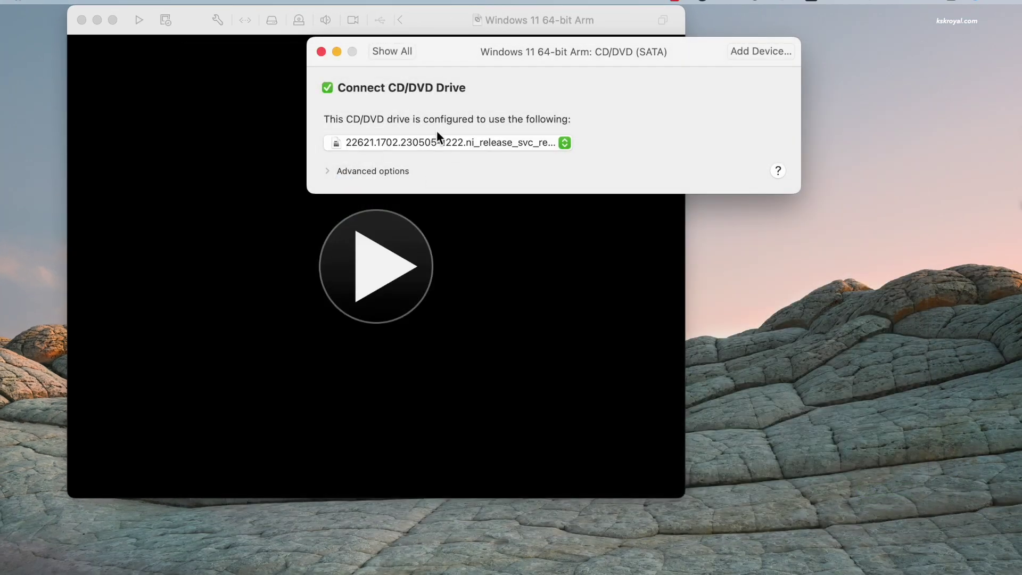
# Try enlarging the virtual hard disk to about 87 GB, then revert it to 64 GB
pyautogui.click(391, 52)
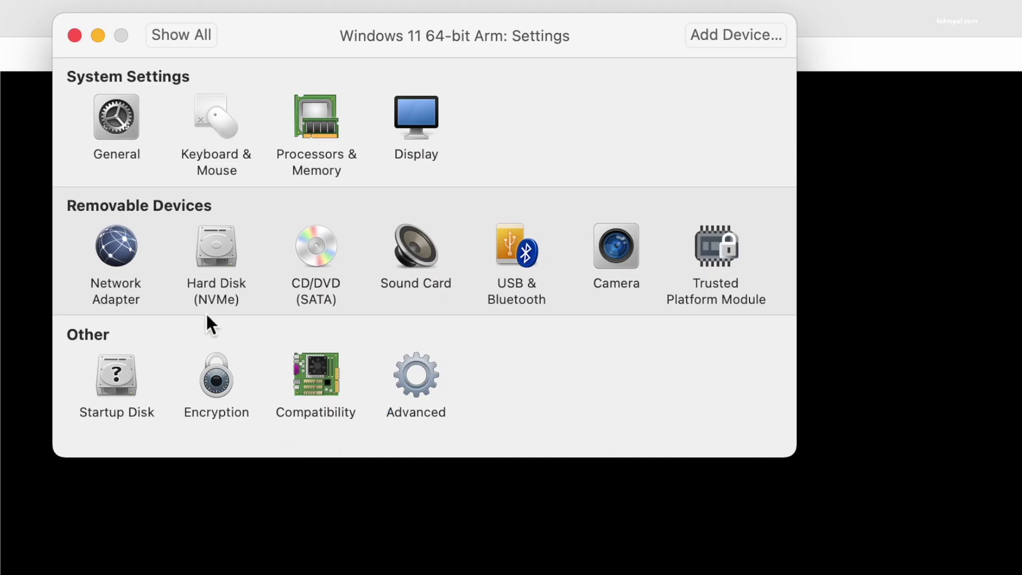
pyautogui.click(211, 279)
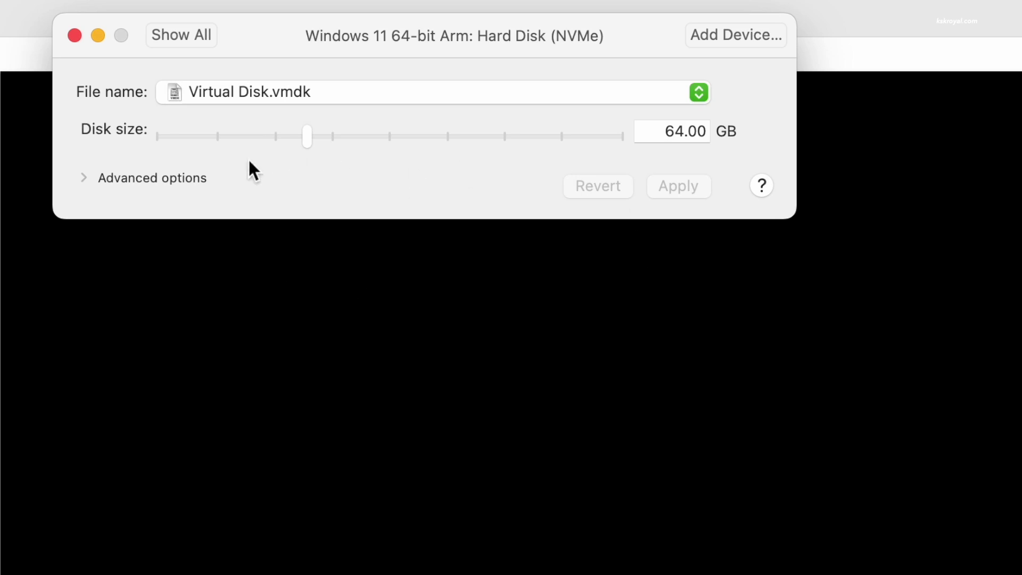
pyautogui.moveTo(301, 135); pyautogui.dragTo(358, 141)
pyautogui.click(598, 186)
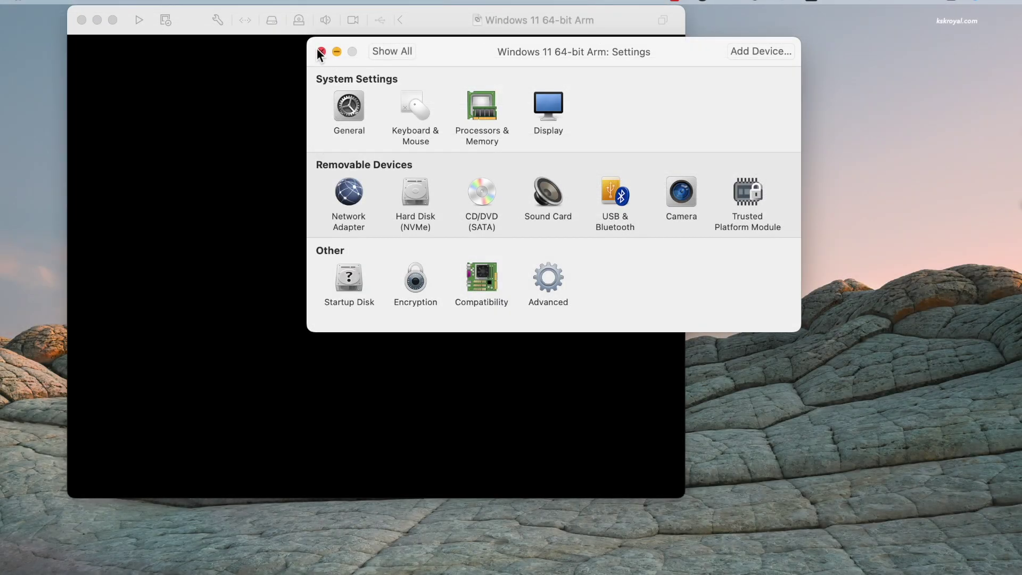
# Close Settings, centre the VM window and power on the virtual machine
pyautogui.click(320, 48)
pyautogui.moveTo(467, 24); pyautogui.dragTo(618, 77)
pyautogui.click(548, 299)
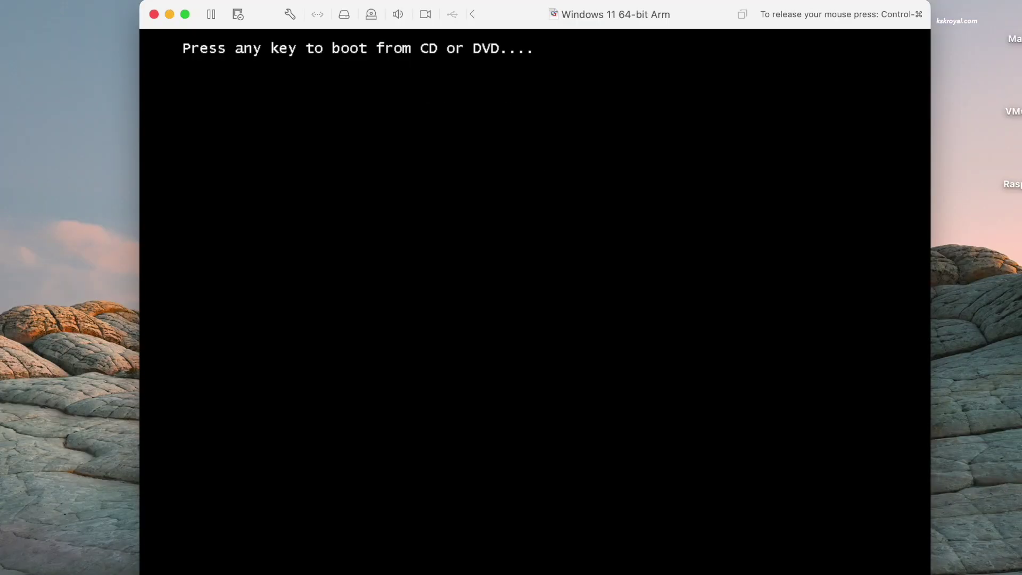
# Press Return at the boot prompt to boot from the installation ISO
pyautogui.press('Return')
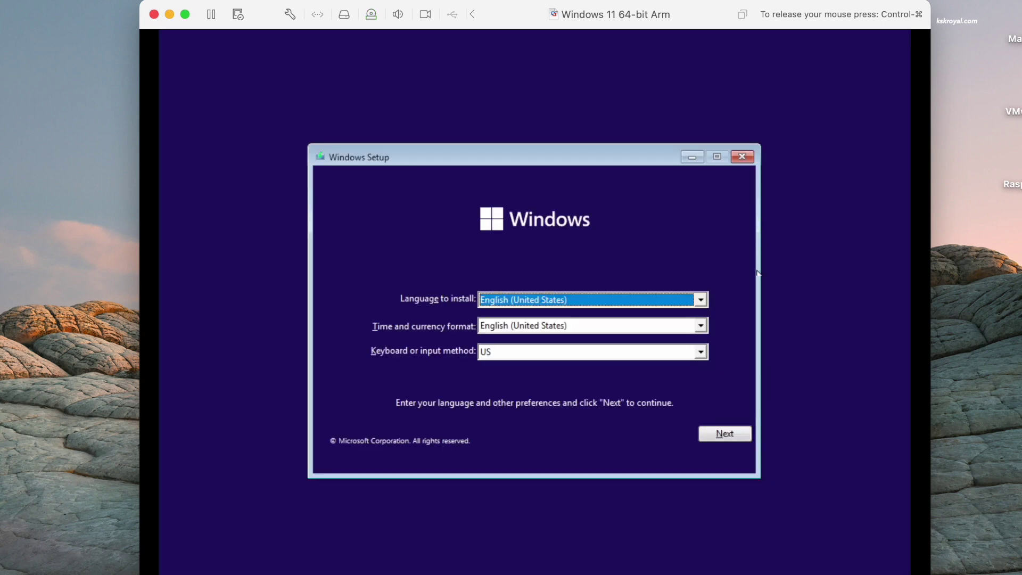
# Keep default language settings, choose Windows 11 Pro and accept the license terms
pyautogui.click(724, 436)
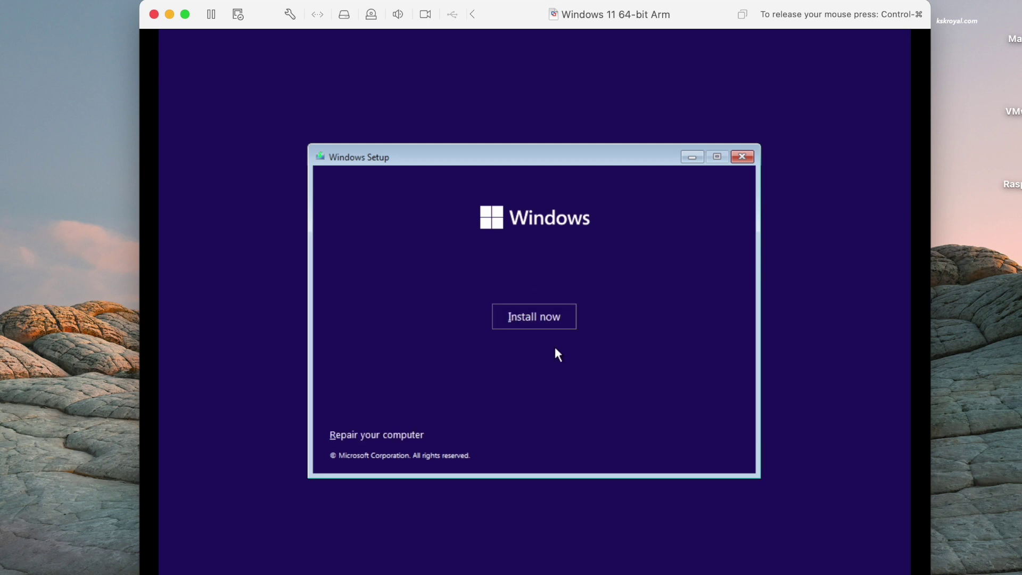
pyautogui.click(554, 314)
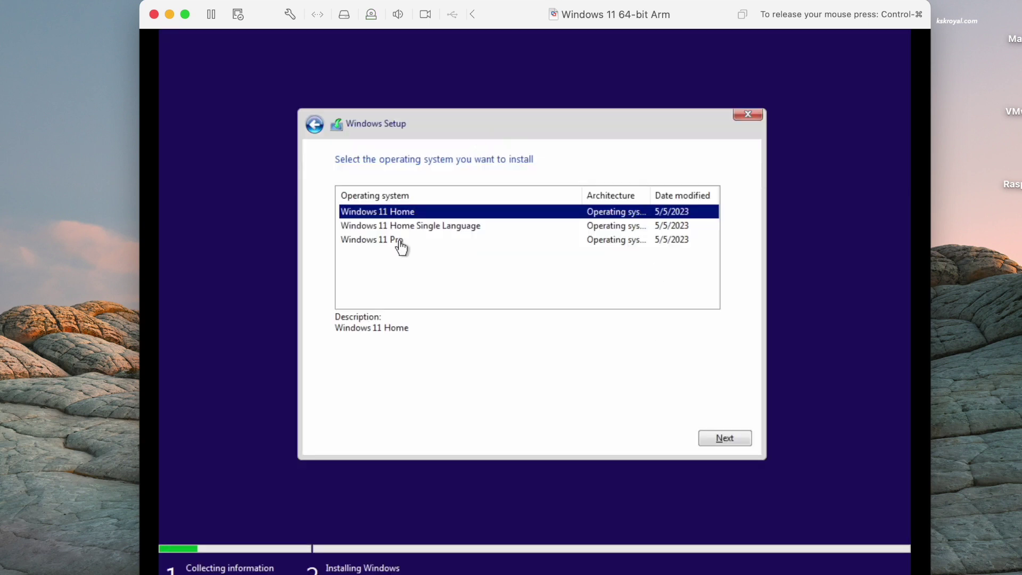
pyautogui.click(400, 242)
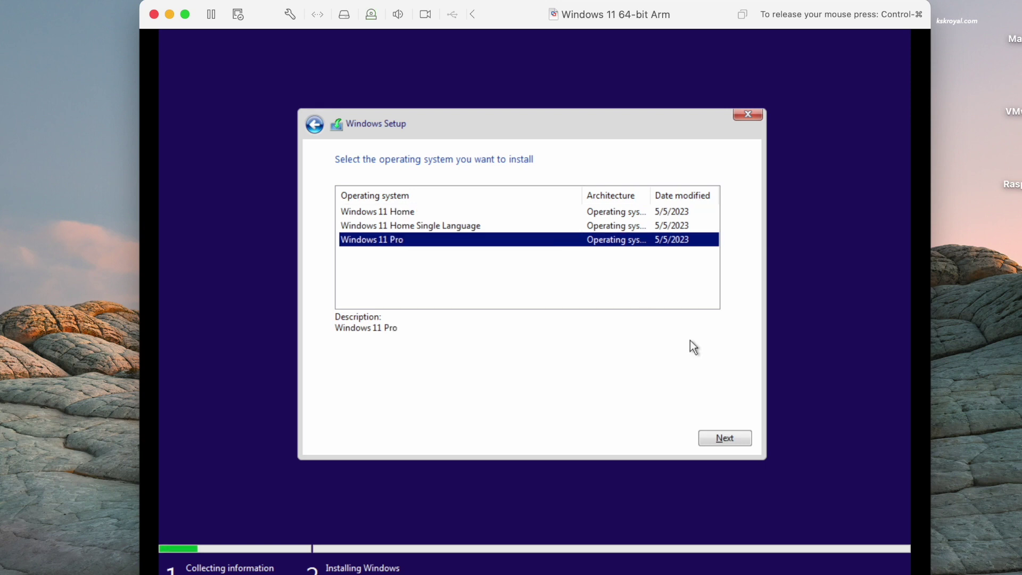
pyautogui.click(722, 435)
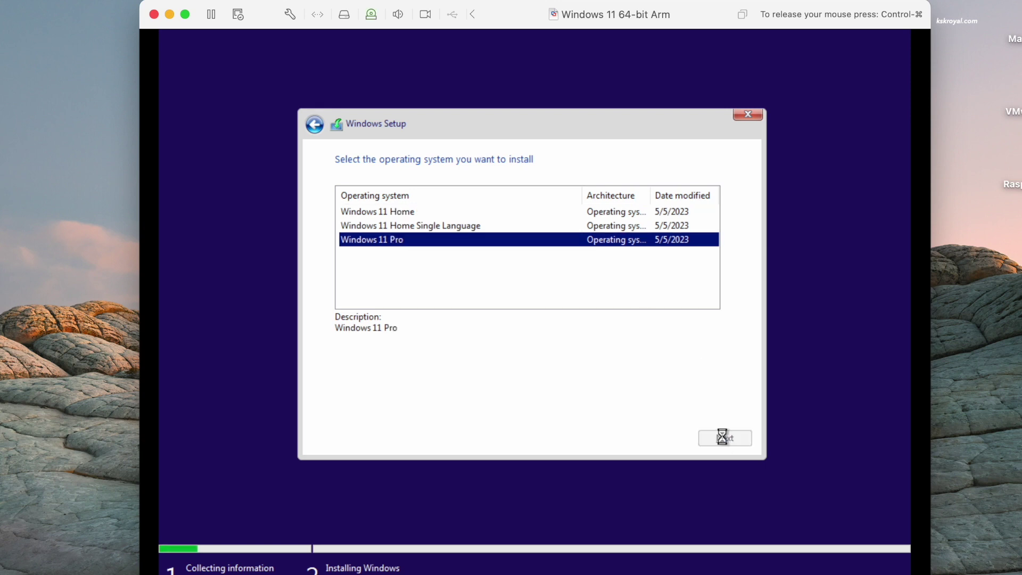
pyautogui.click(341, 409)
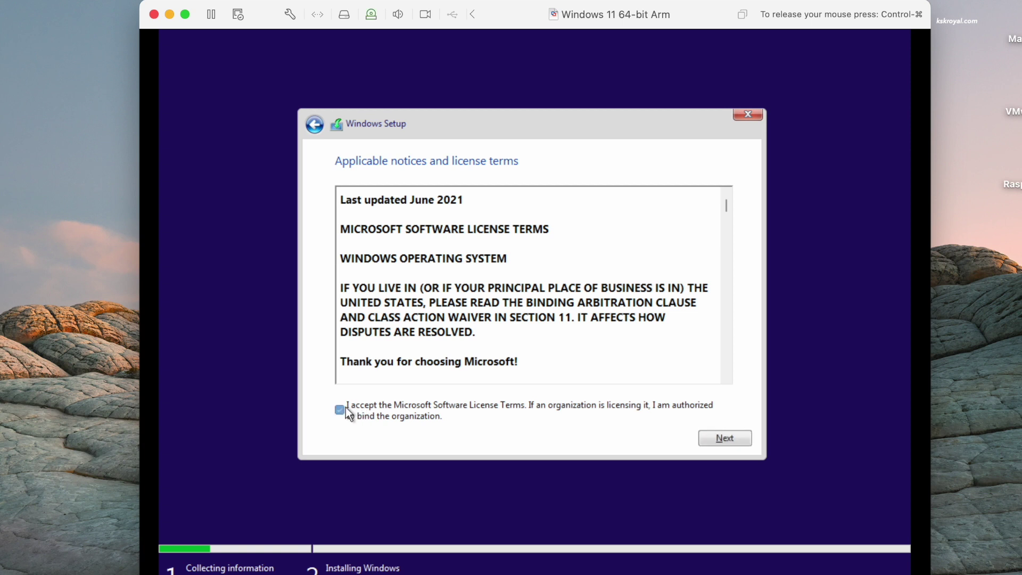
pyautogui.click(747, 442)
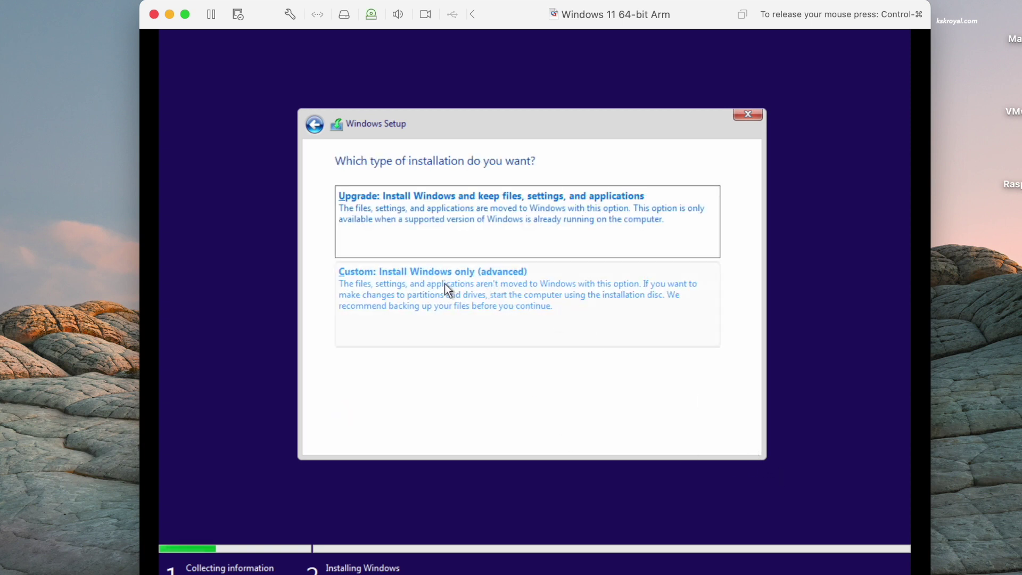
# Do a custom install on a new 65536 MB partition, Partition 3, then restart
pyautogui.click(505, 291)
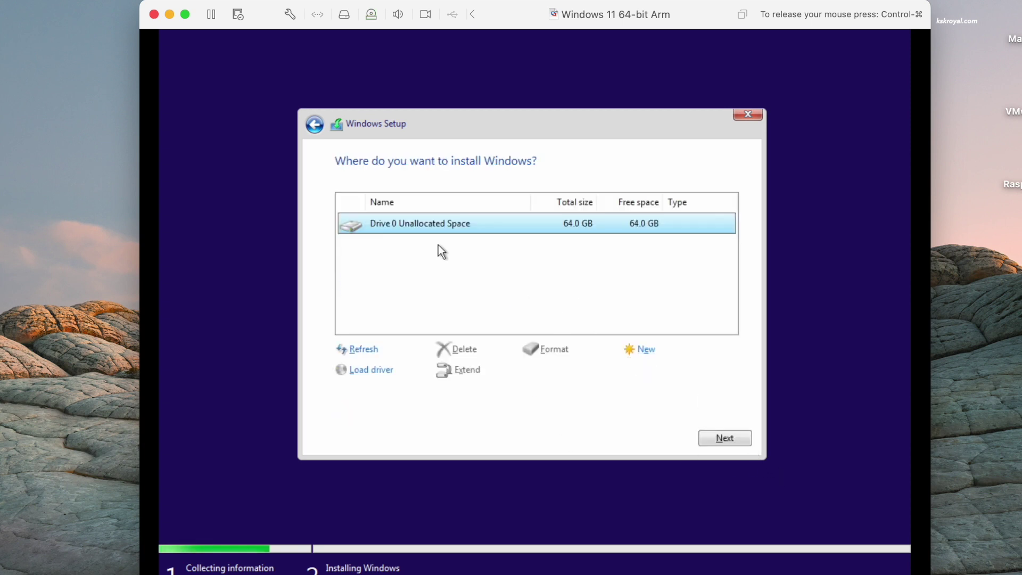
pyautogui.click(647, 349)
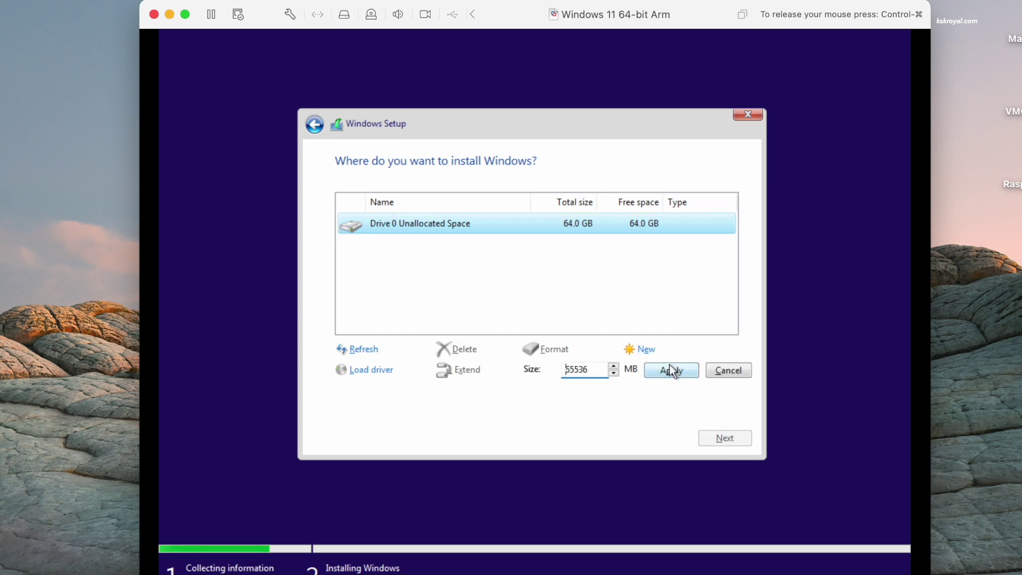
pyautogui.click(671, 371)
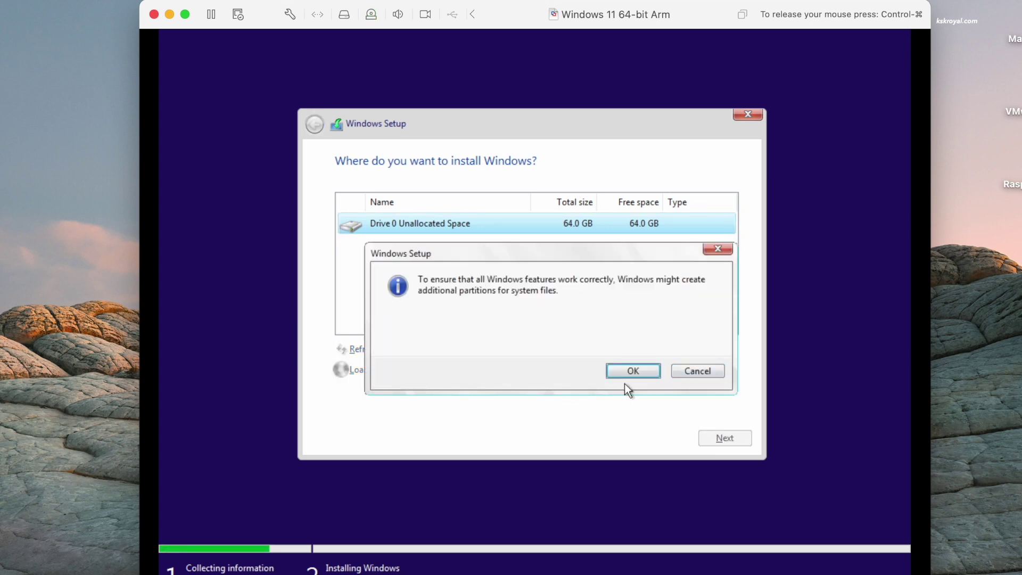
pyautogui.click(633, 371)
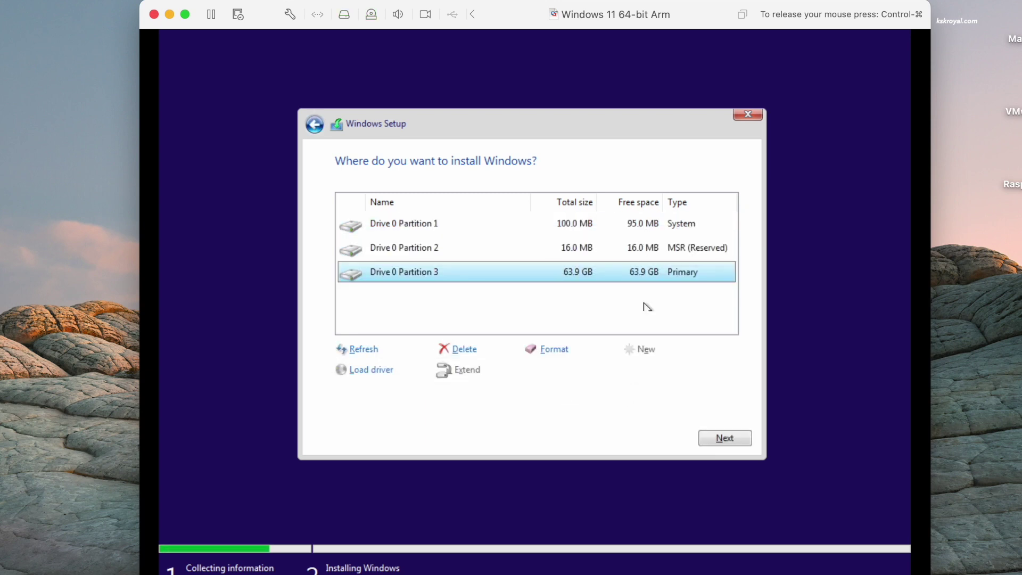
pyautogui.click(717, 438)
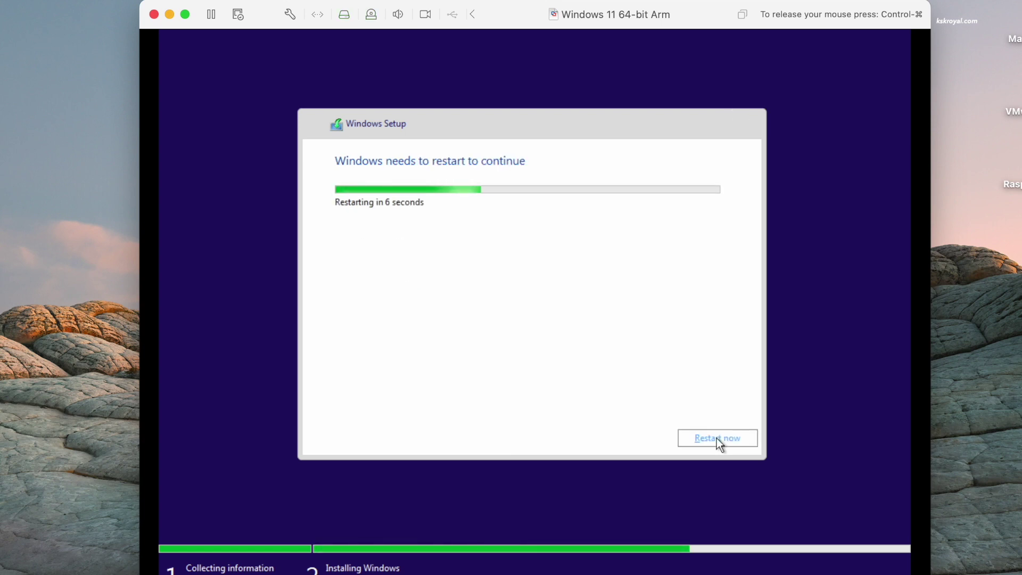
pyautogui.click(716, 439)
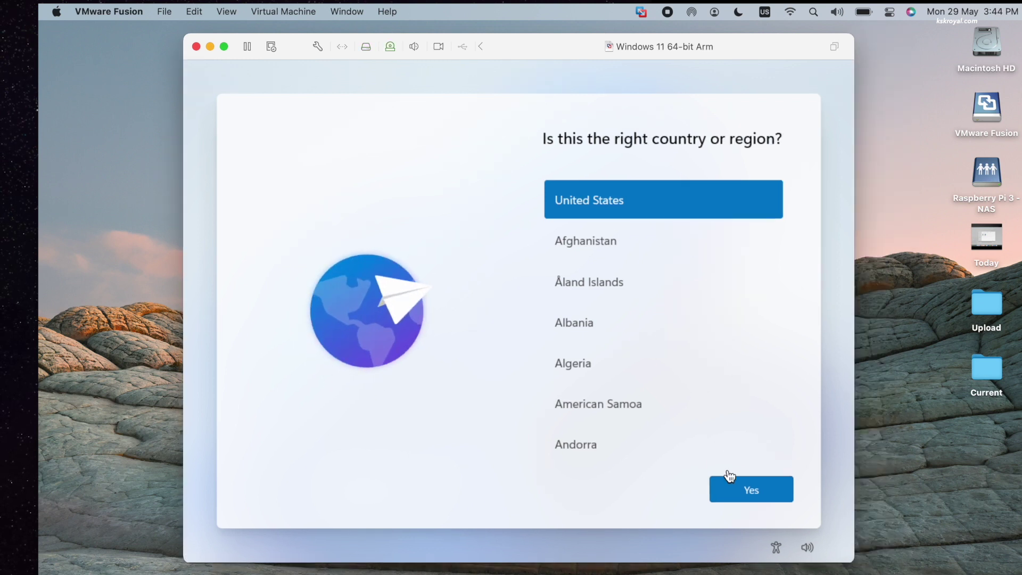
# Confirm United States and US keyboard, skip a second layout, and open an admin command prompt
pyautogui.click(739, 488)
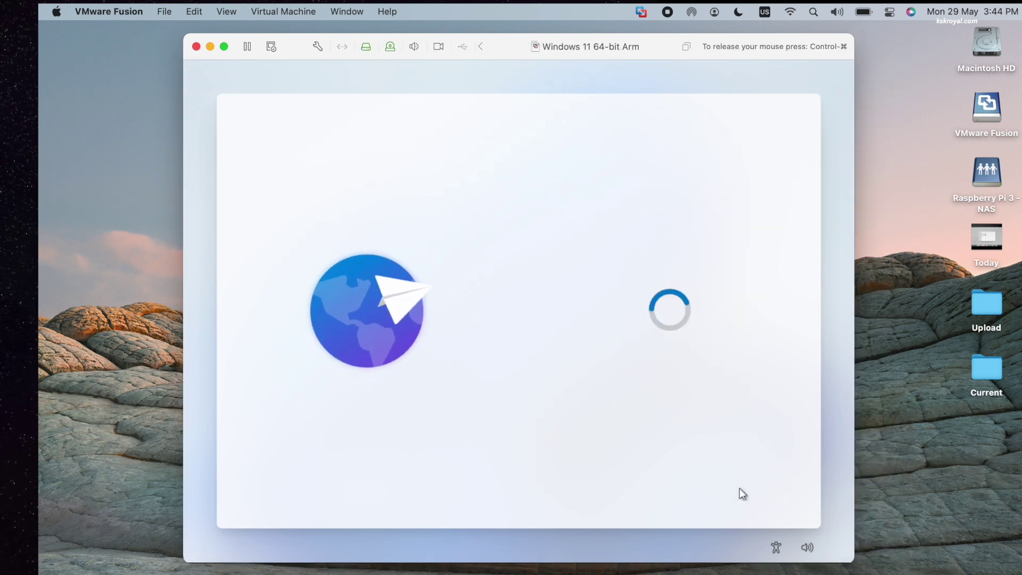
pyautogui.click(739, 488)
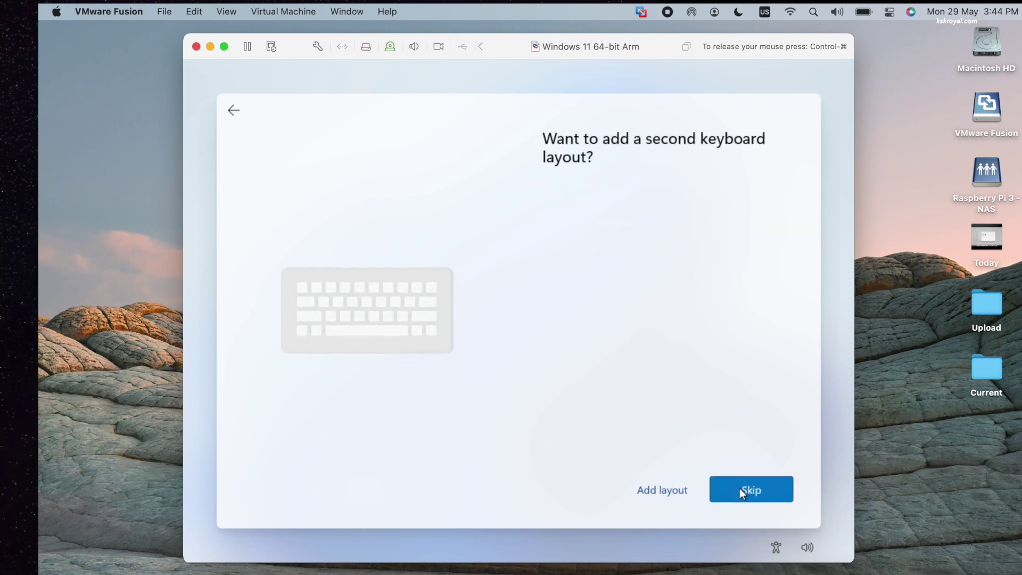
pyautogui.click(740, 488)
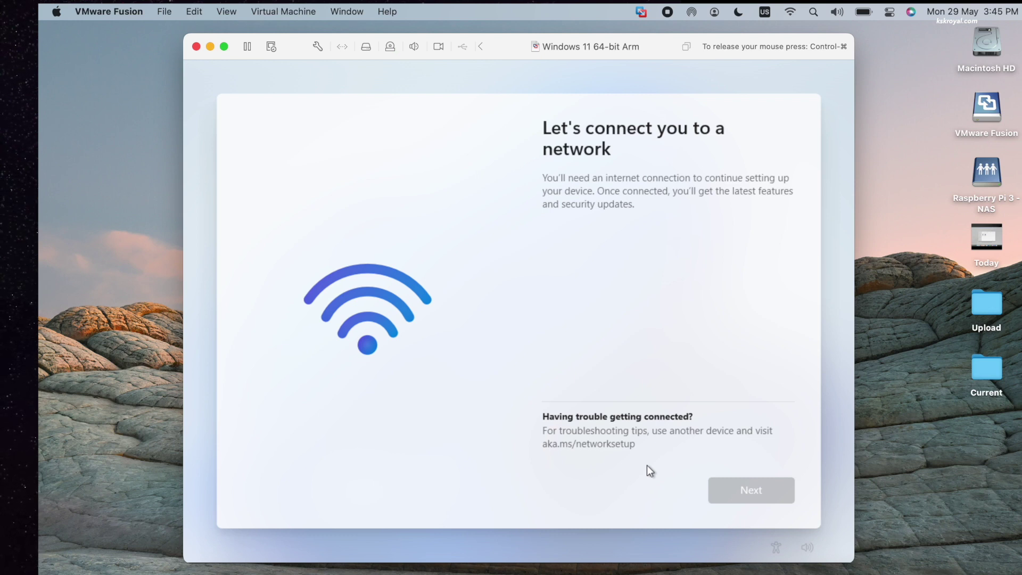
pyautogui.hotkey('shift', 'F10')
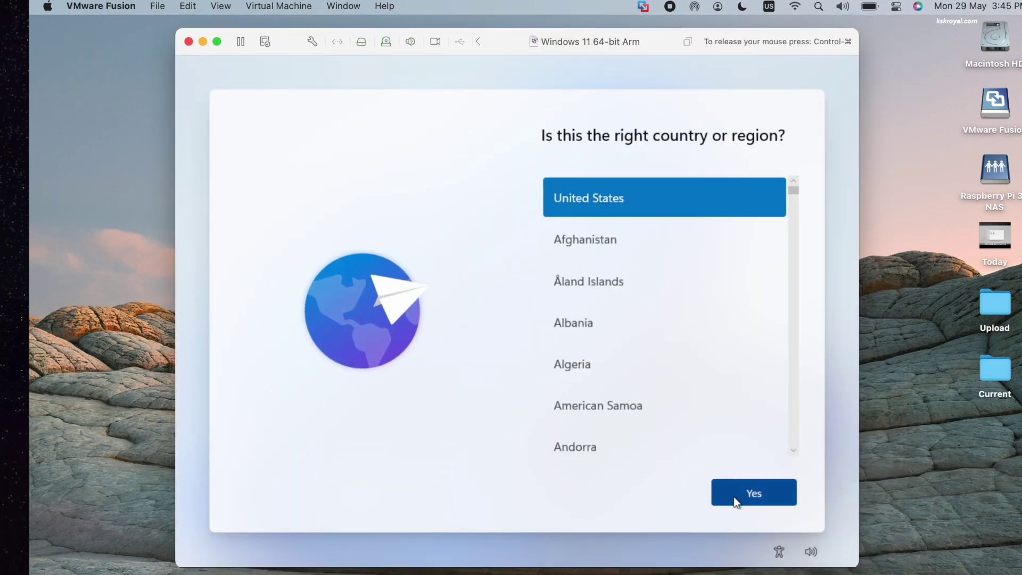
# Confirm region and keyboard again, skip a second layout, and continue with limited offline setup
pyautogui.click(734, 499)
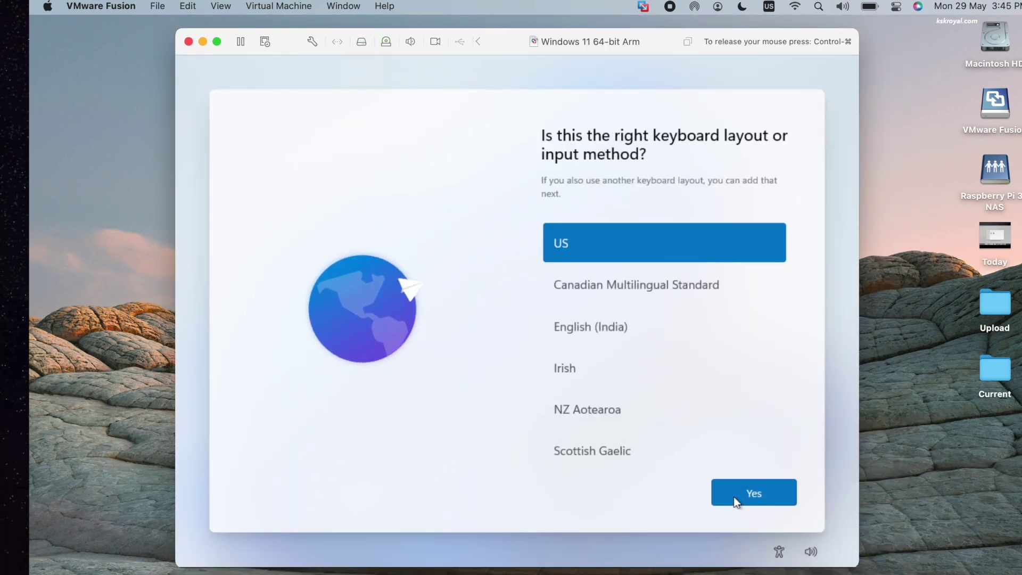
pyautogui.click(735, 498)
pyautogui.click(770, 497)
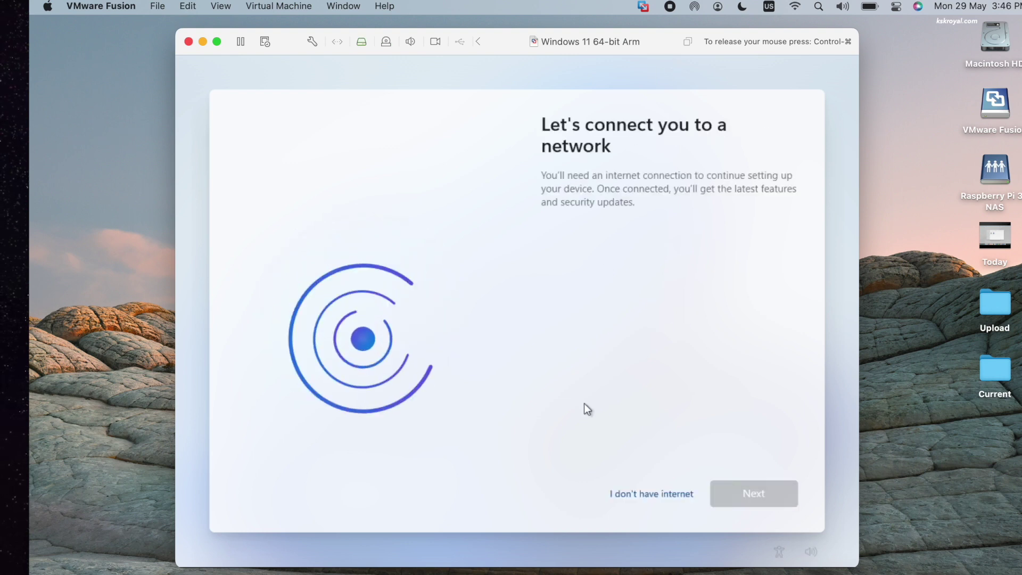
pyautogui.click(651, 495)
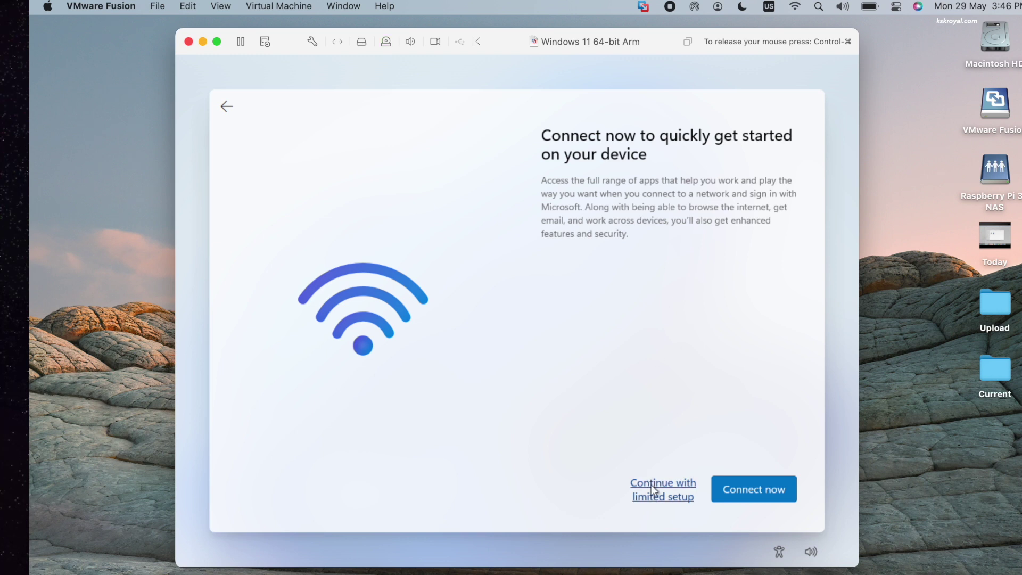
pyautogui.click(652, 485)
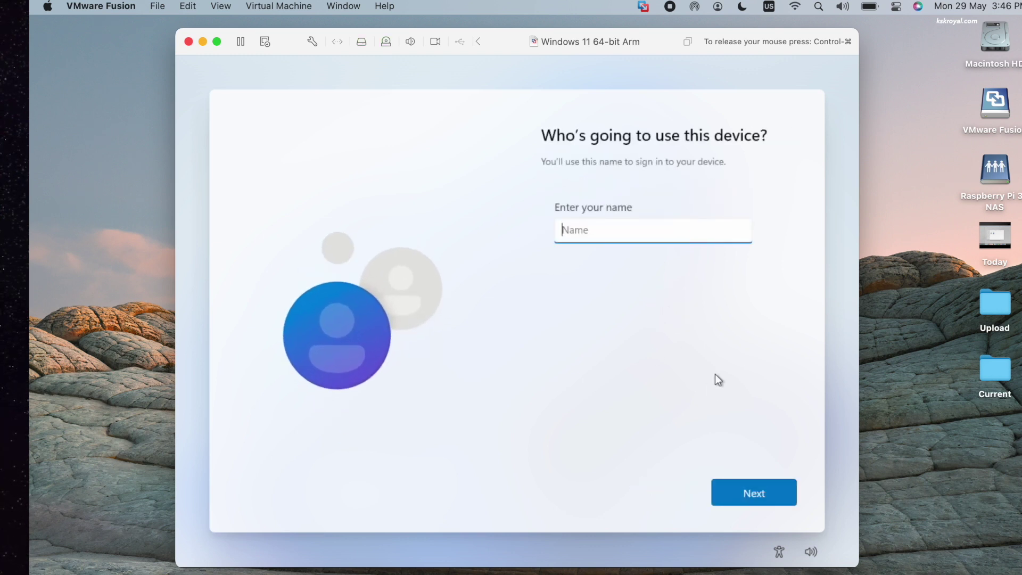
# Create a local account with the user's name and no password
pyautogui.write('kskroyal')
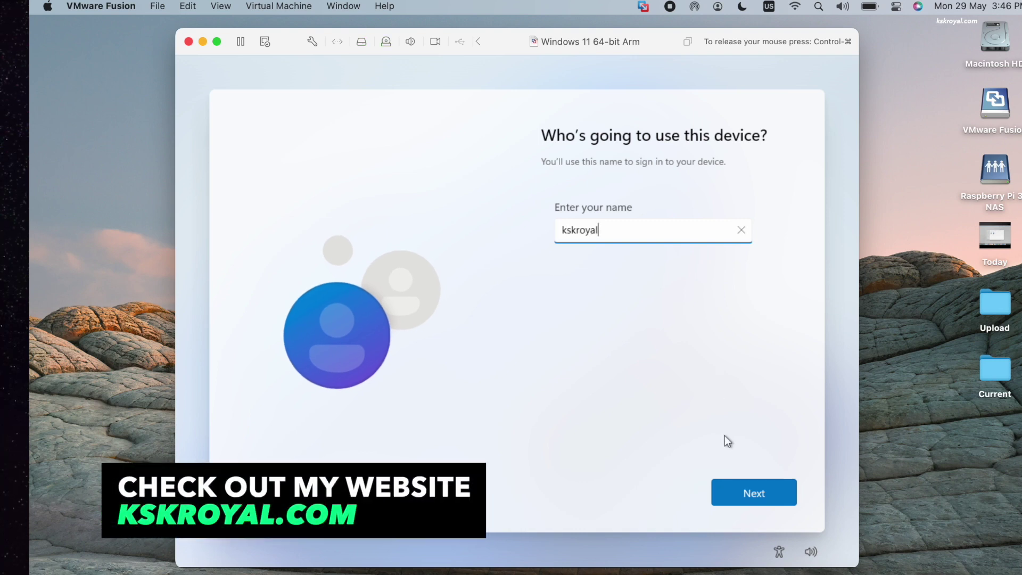
pyautogui.click(769, 489)
pyautogui.click(770, 490)
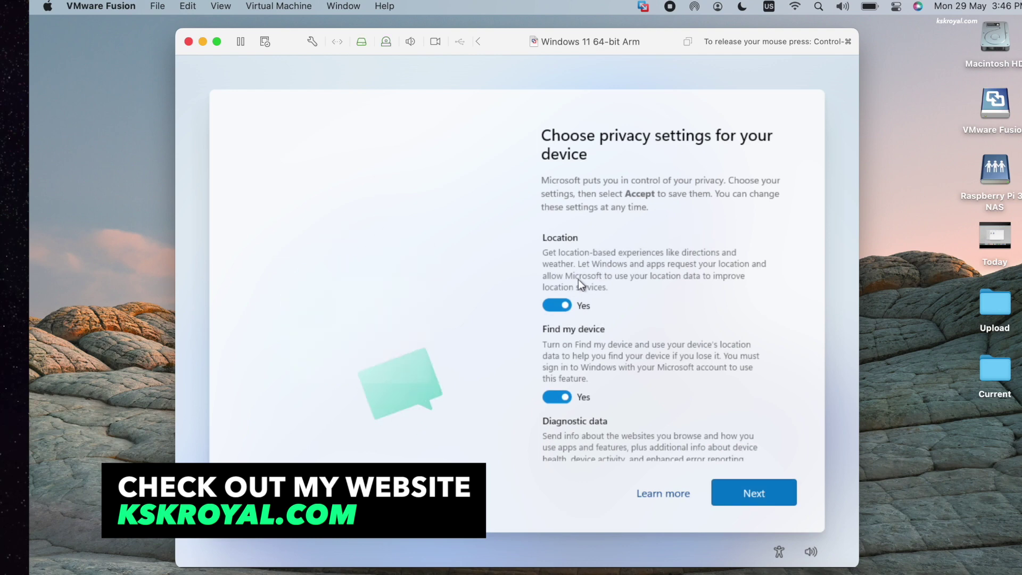
# Turn off location, Find my device, tailored experiences and advertising ID, limit diagnostics, and accept
pyautogui.click(560, 301)
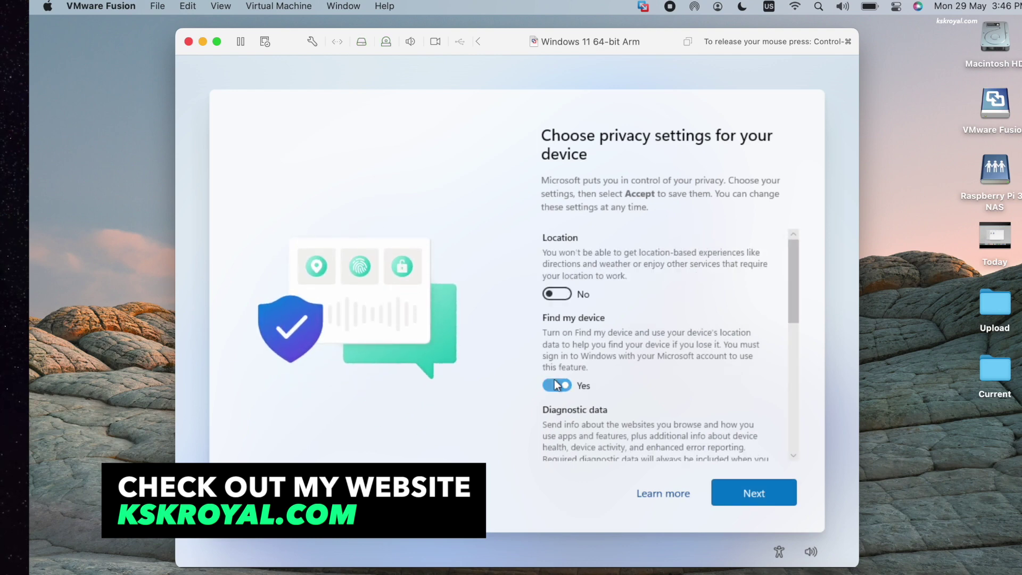
pyautogui.click(555, 385)
pyautogui.scroll(-5, 608, 374)
pyautogui.click(567, 326)
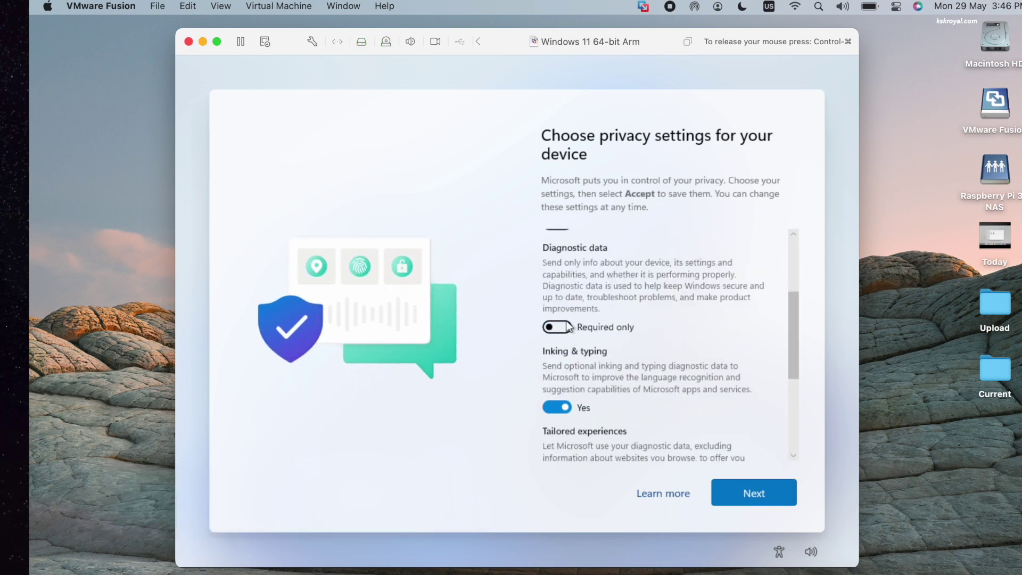
pyautogui.scroll(-5, 585, 381)
pyautogui.click(566, 325)
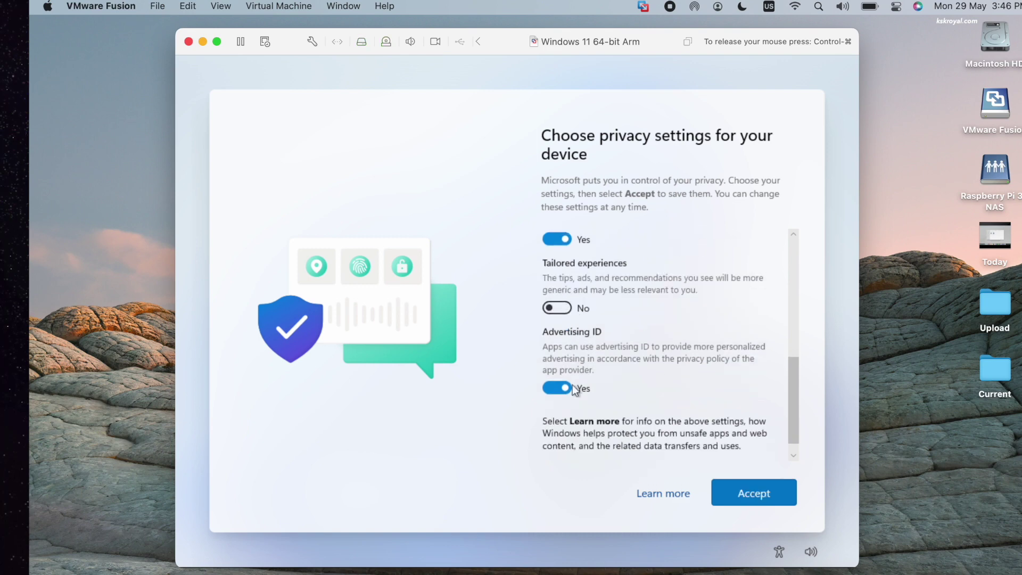
pyautogui.click(568, 389)
pyautogui.click(765, 492)
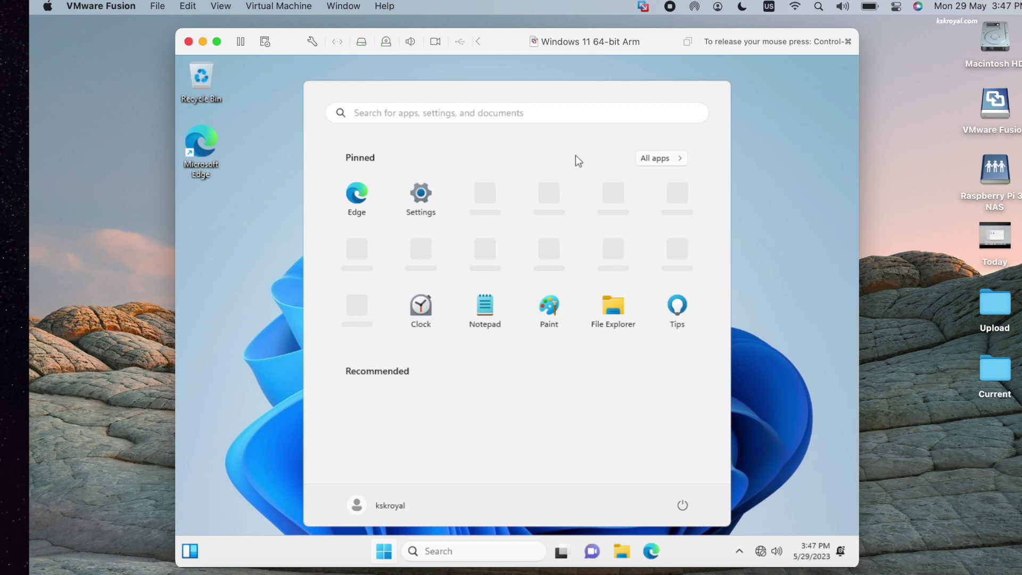
# Dismiss Start and Quick Settings, then search Start for 'power' to find Windows PowerShell
pyautogui.click(787, 244)
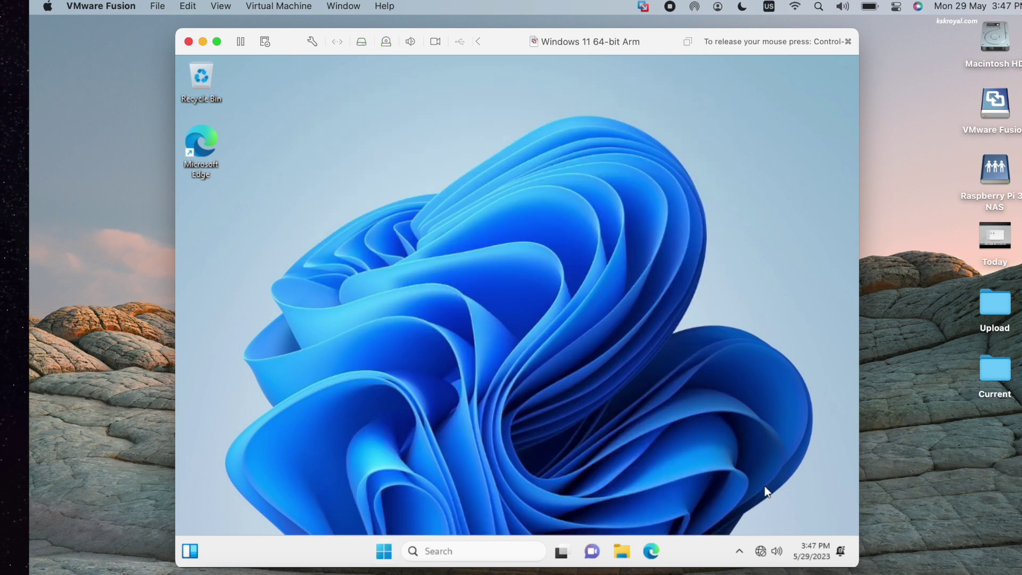
pyautogui.click(765, 548)
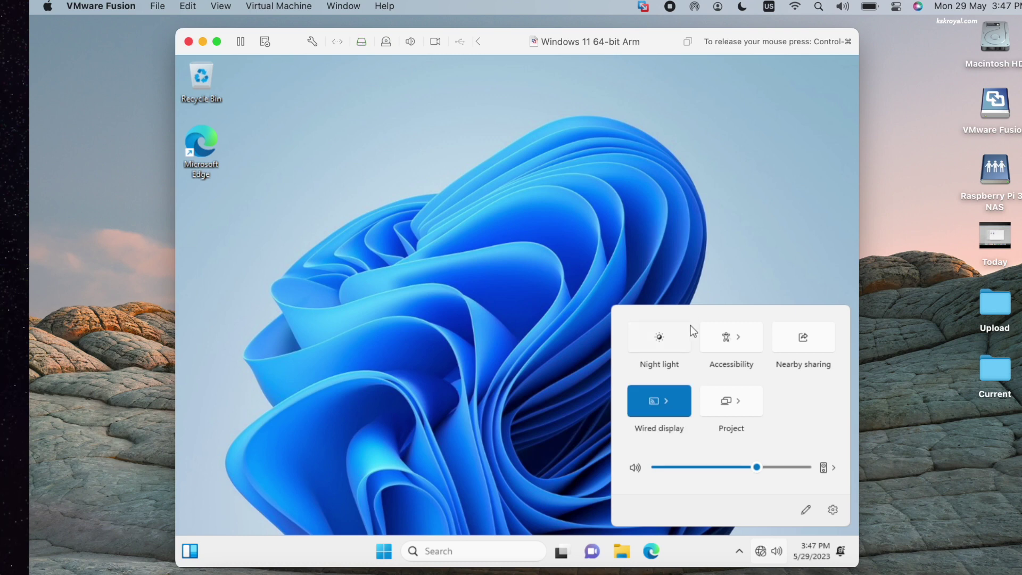
pyautogui.click(713, 201)
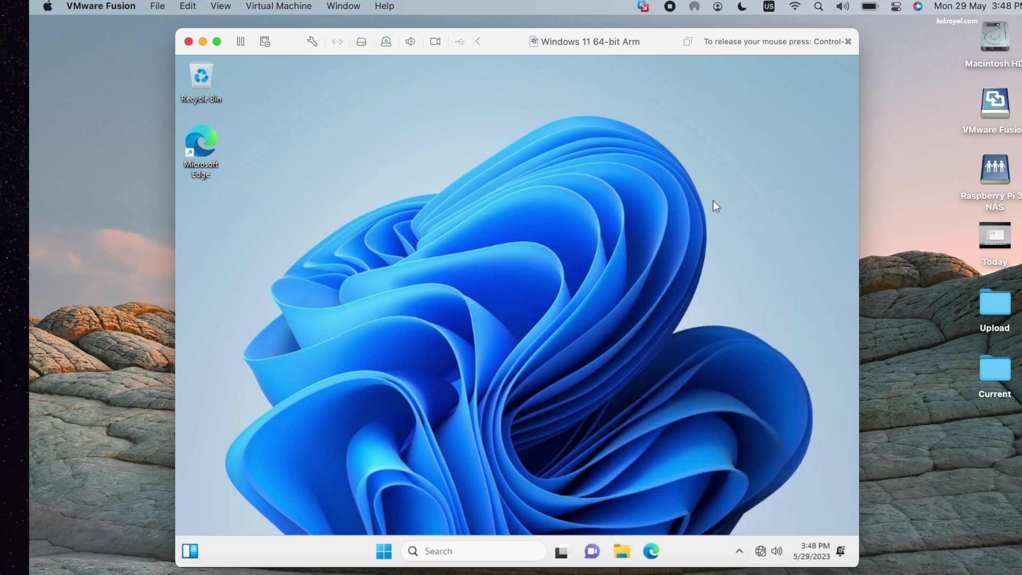
pyautogui.press('super')
pyautogui.write('power')
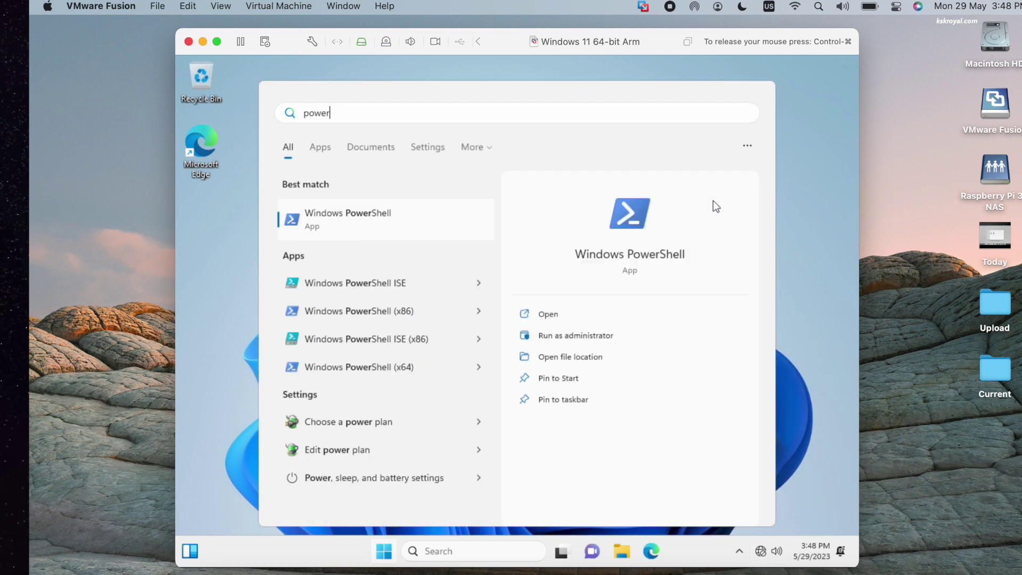
# Launch PowerShell as administrator and run Set-ExecutionPolicy RemoteSigned
pyautogui.click(542, 338)
pyautogui.click(480, 407)
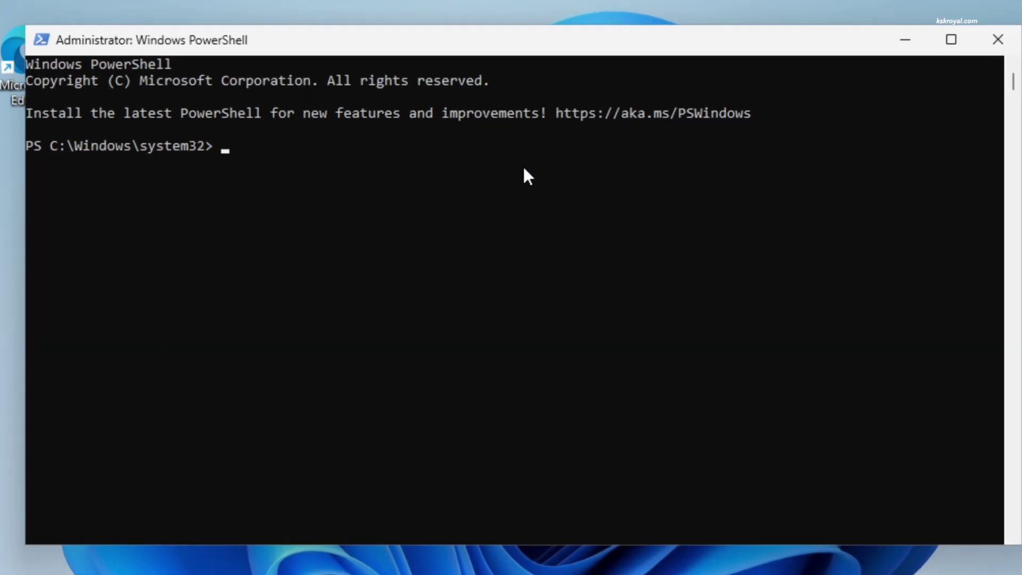
pyautogui.write('Set-Execution{')
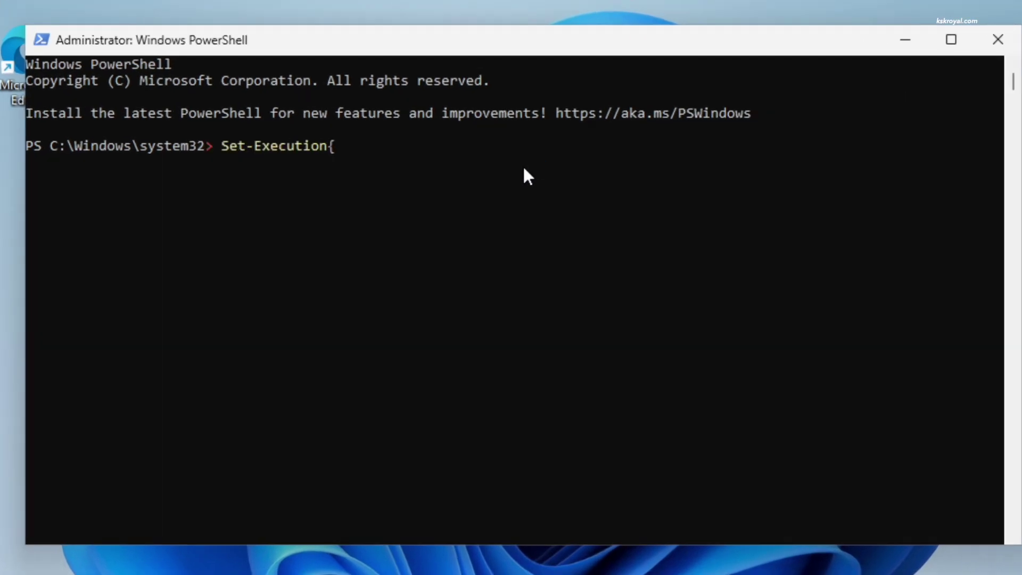
pyautogui.press('BackSpace')
pyautogui.write('Policy RemoteSi')
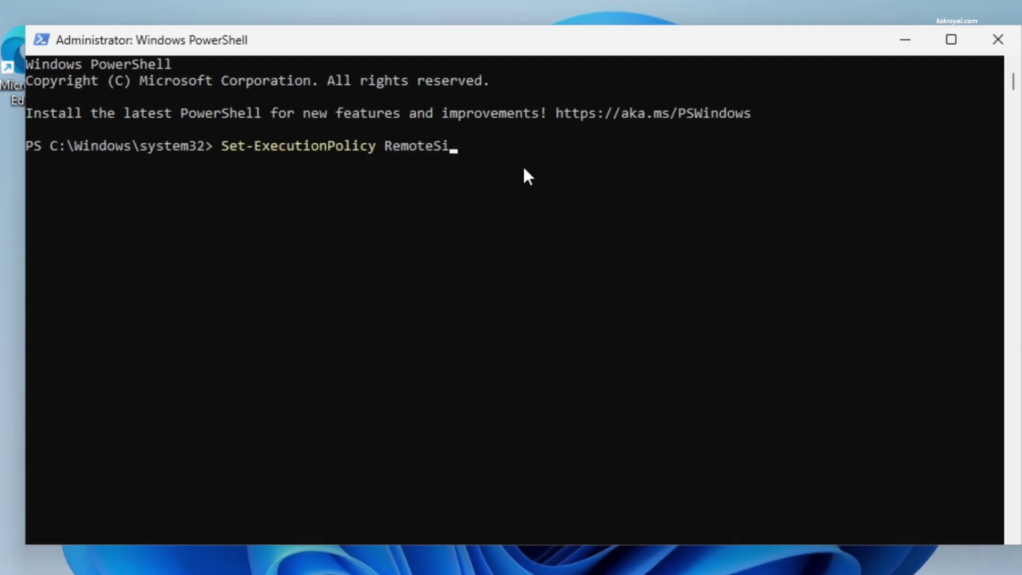
pyautogui.write('gned')
pyautogui.press('Return')
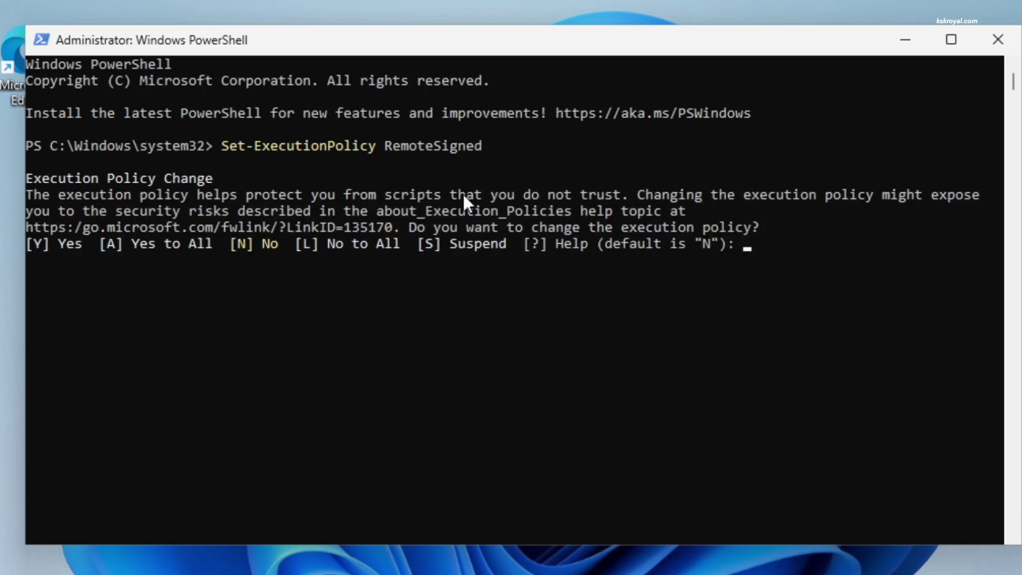
# Answer A (Yes to All) to the execution policy change prompt
pyautogui.moveTo(100, 245); pyautogui.dragTo(209, 247)
pyautogui.click(911, 249)
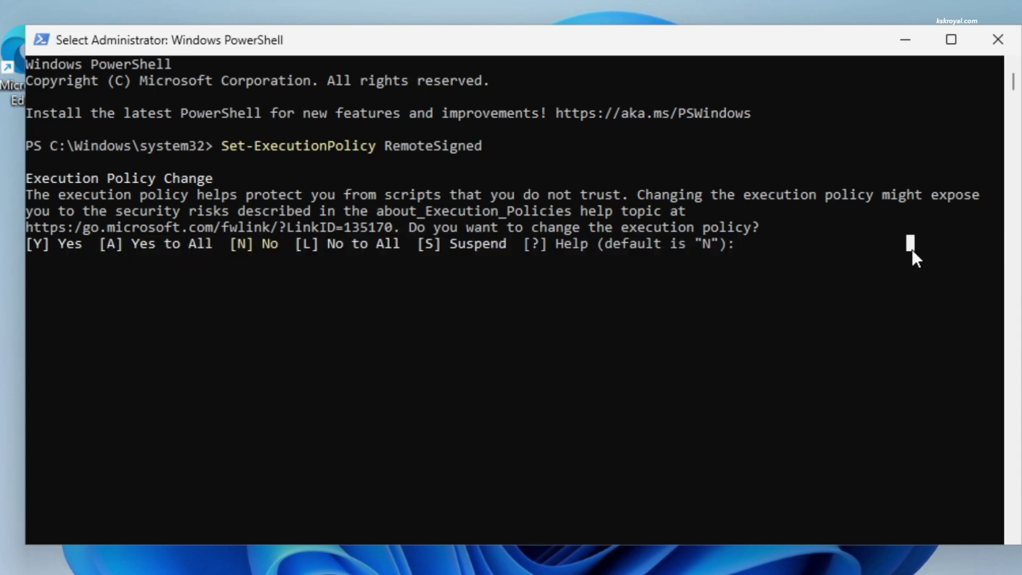
pyautogui.write('A')
pyautogui.press('Return')
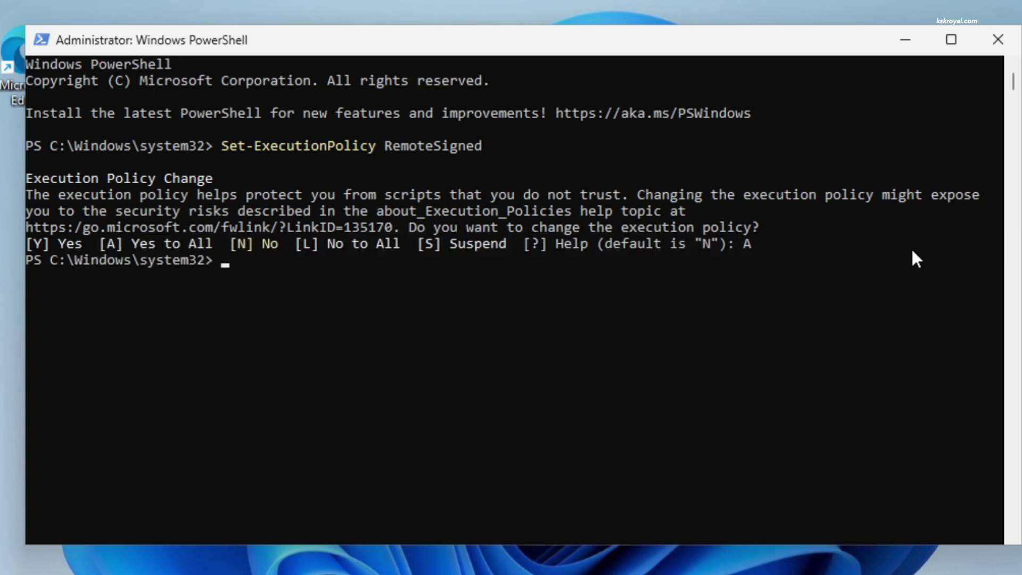
# Close PowerShell and start the VMware Tools install, connecting the tools installer disc
pyautogui.click(993, 43)
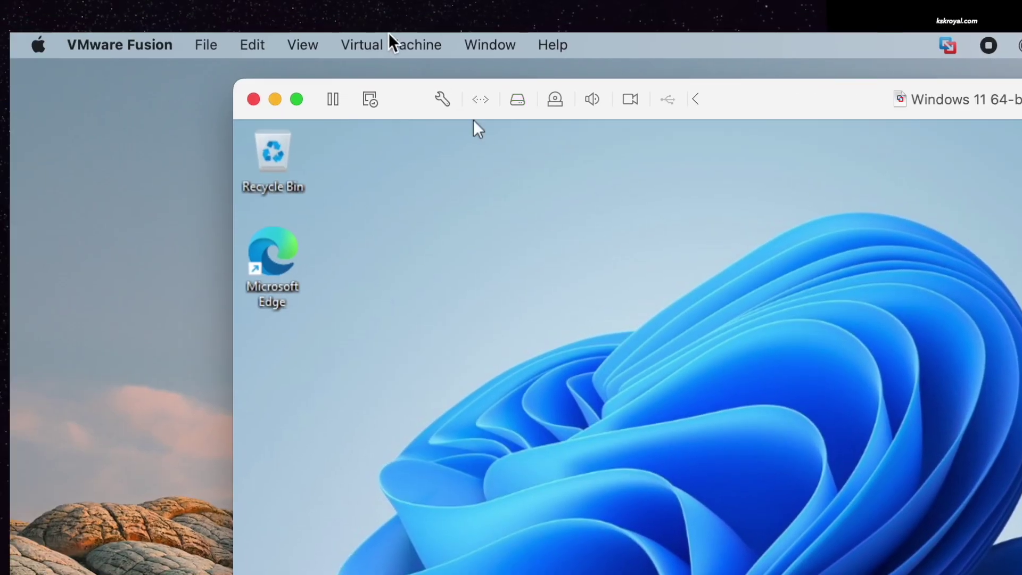
pyautogui.click(388, 37)
pyautogui.click(411, 370)
pyautogui.click(465, 373)
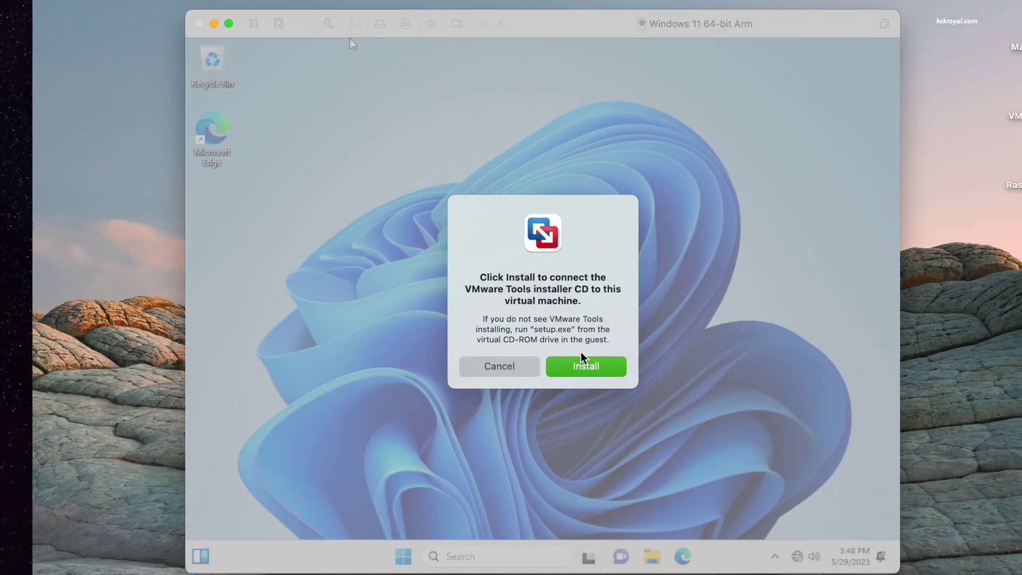
pyautogui.click(583, 369)
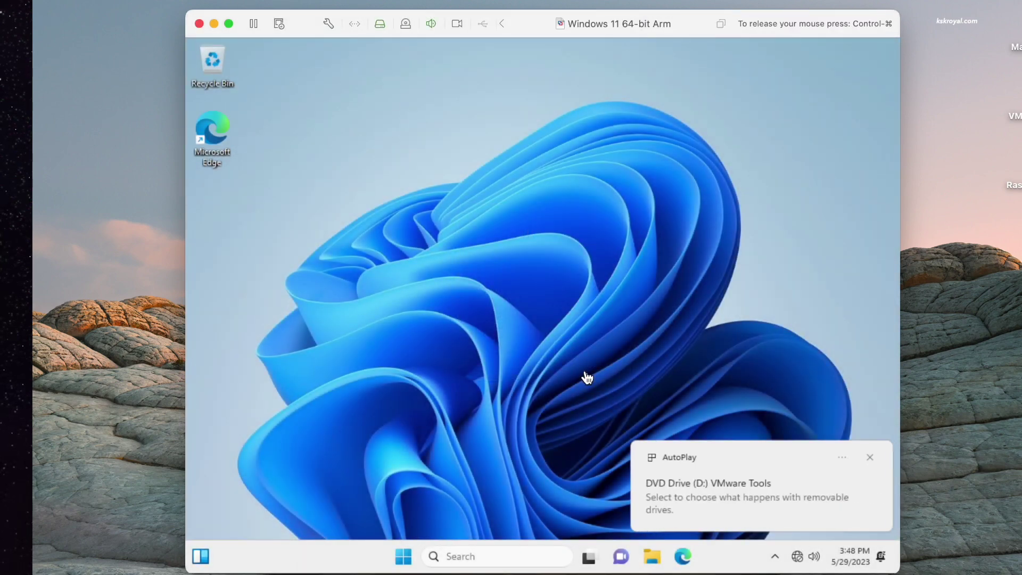
# Open the tools disc and run its setup script with PowerShell, approving the UAC prompt
pyautogui.click(736, 508)
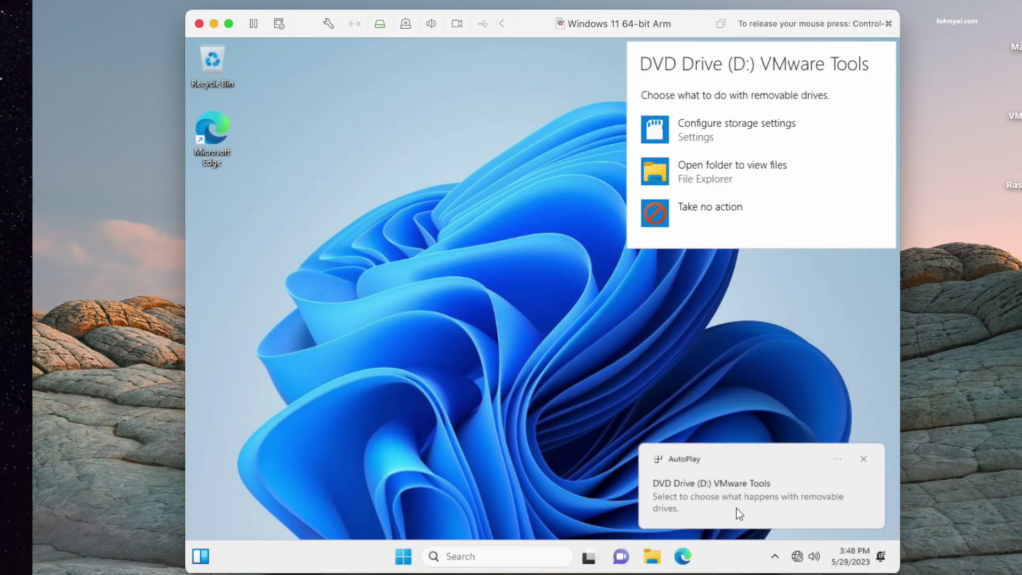
pyautogui.click(781, 159)
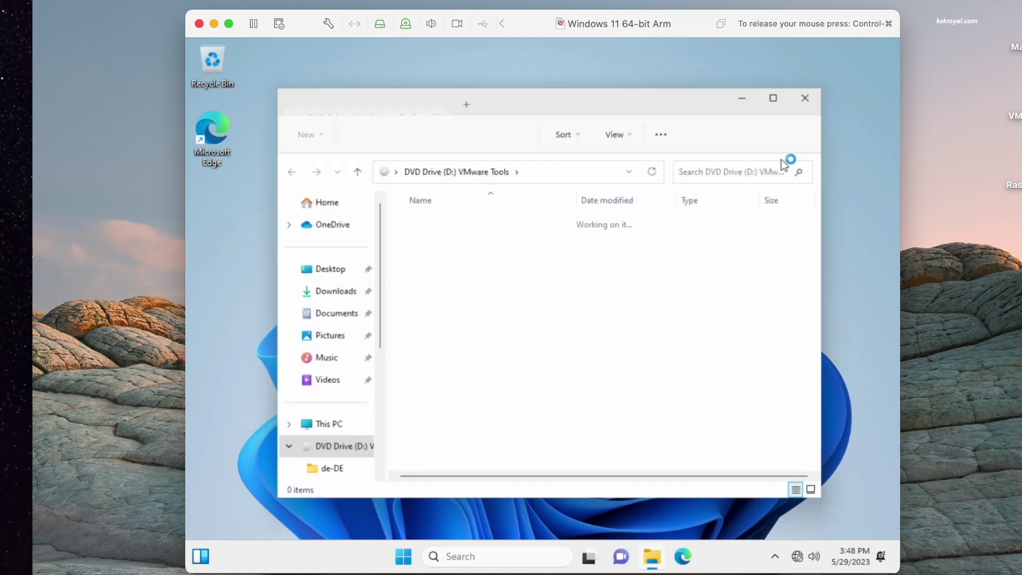
pyautogui.scroll(-2, 533, 375)
pyautogui.scroll(-3, 532, 375)
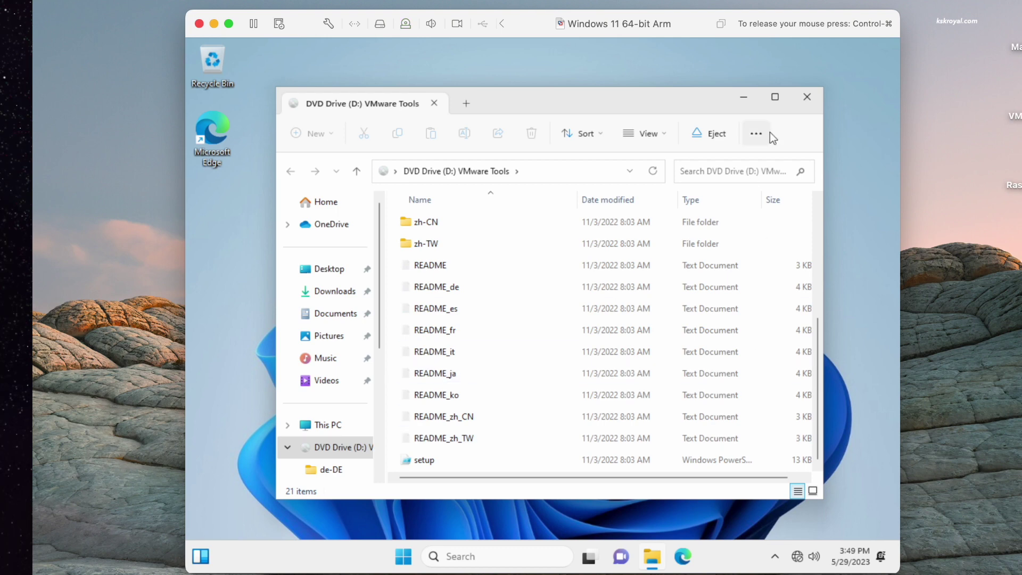
pyautogui.click(774, 100)
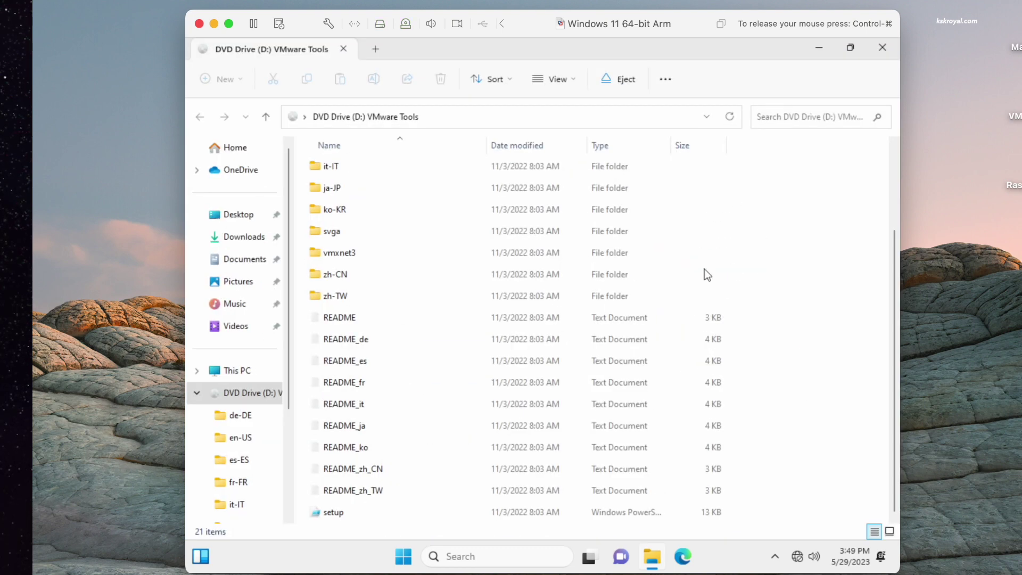
pyautogui.click(439, 517)
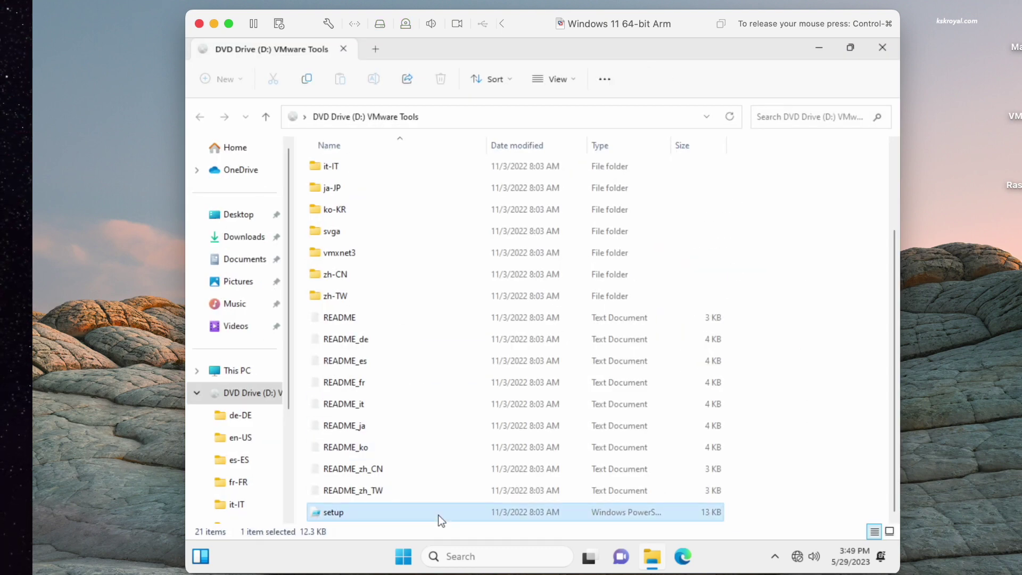
pyautogui.rightClick(438, 515)
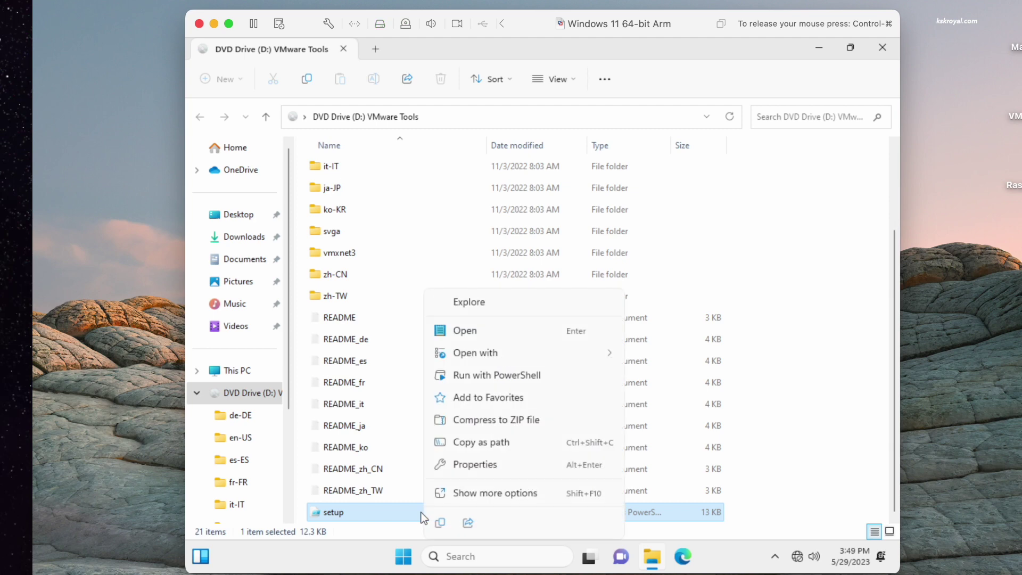
pyautogui.click(531, 378)
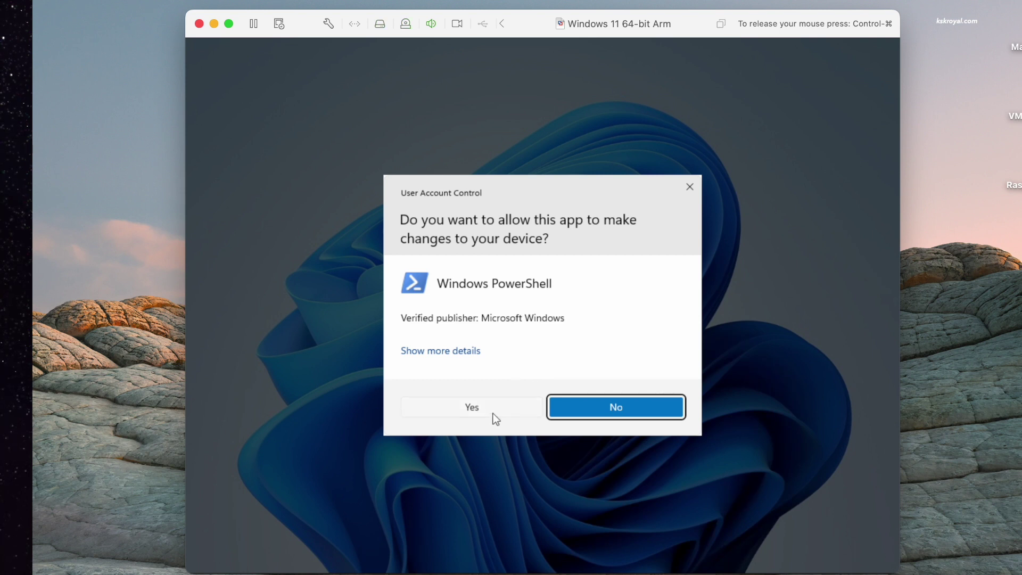
pyautogui.click(493, 413)
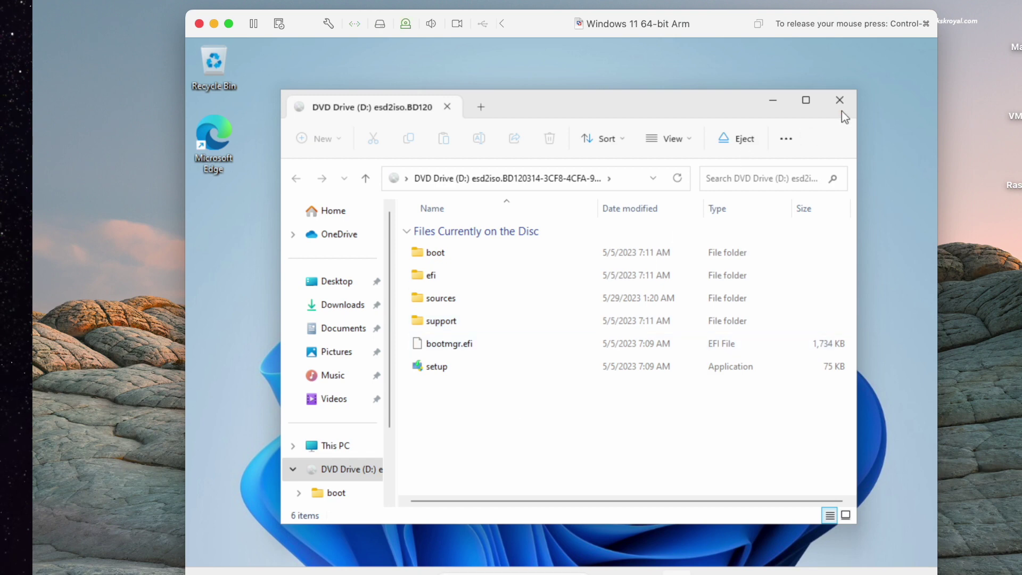
# Disconnect the CD/DVD drive in the Windows 11 64-bit Arm VM's settings from the library
pyautogui.click(841, 110)
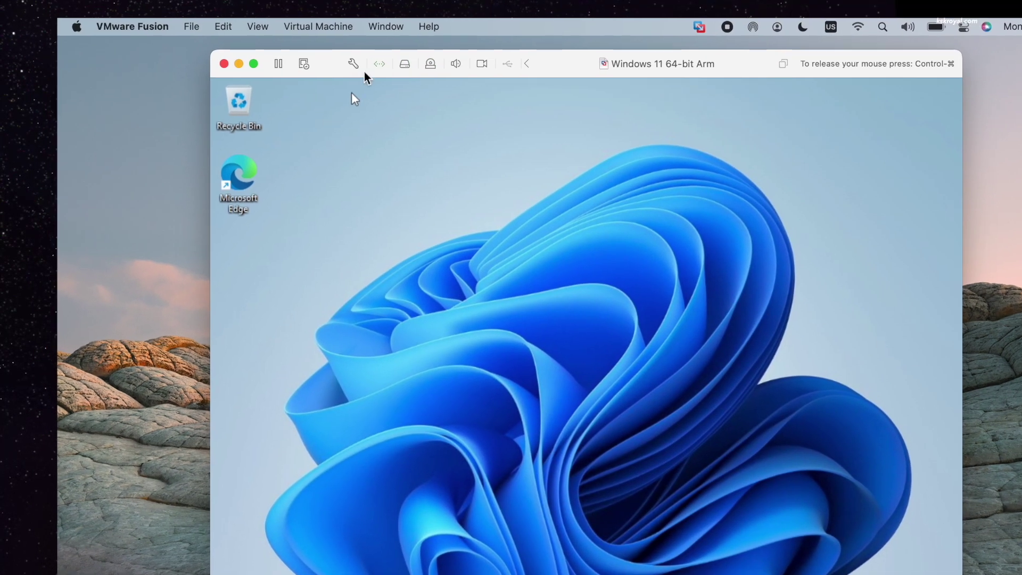
pyautogui.click(379, 30)
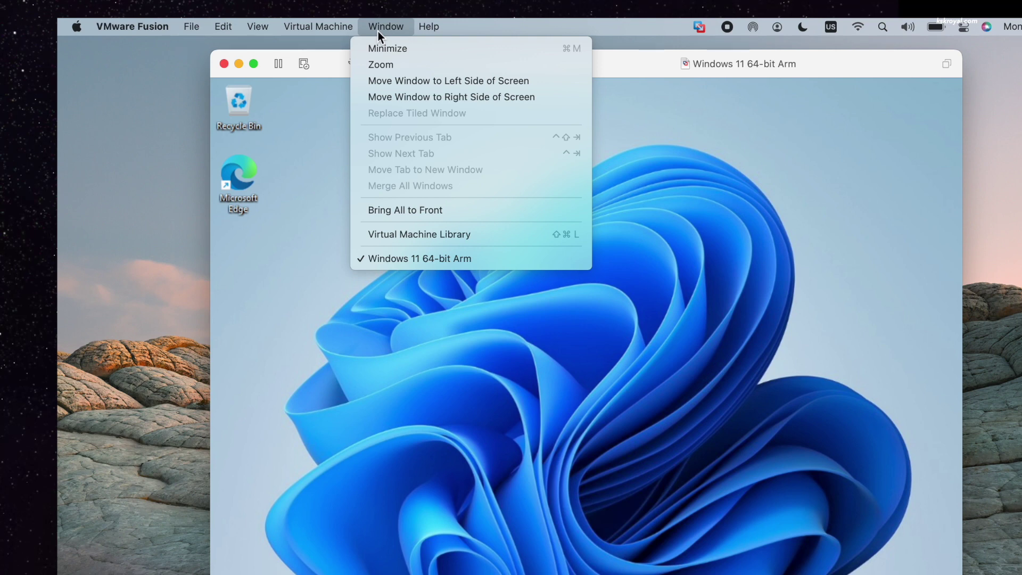
pyautogui.click(426, 233)
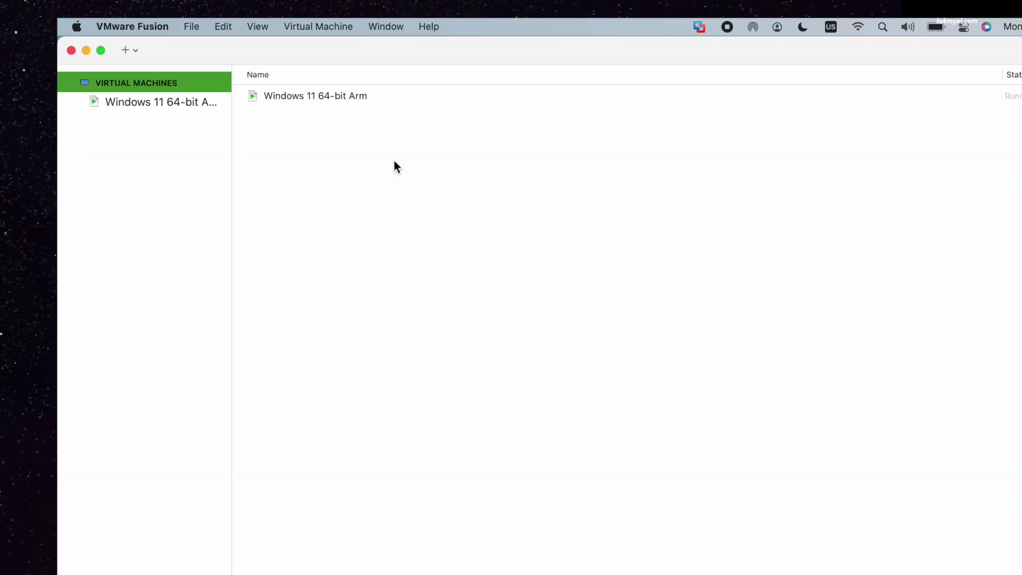
pyautogui.click(181, 102)
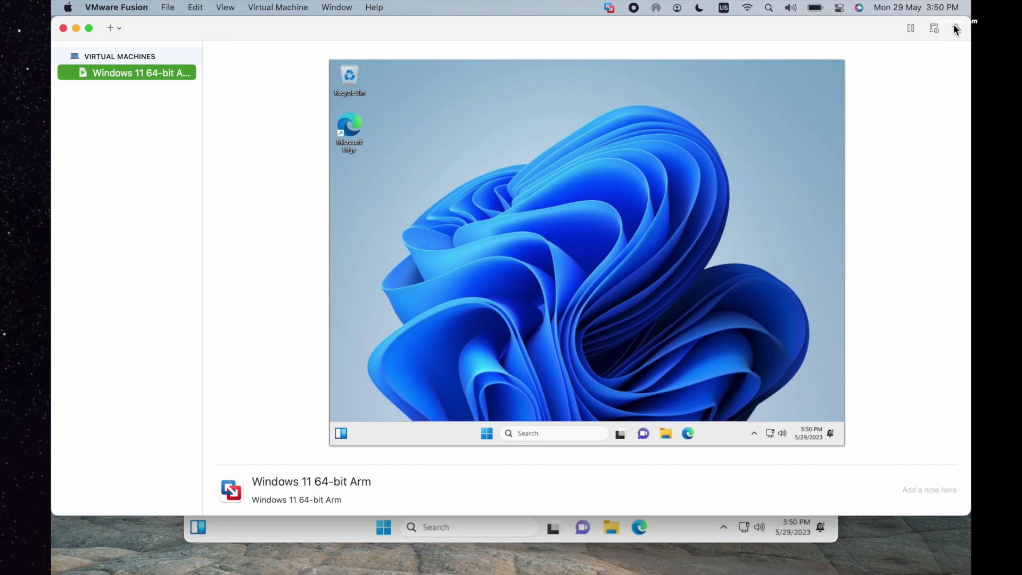
pyautogui.click(956, 28)
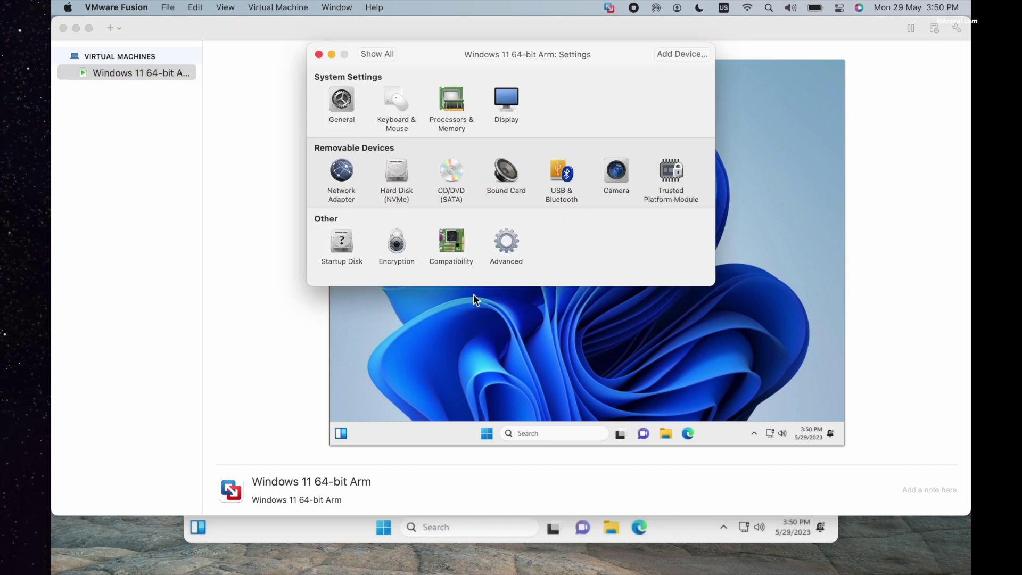
pyautogui.click(450, 175)
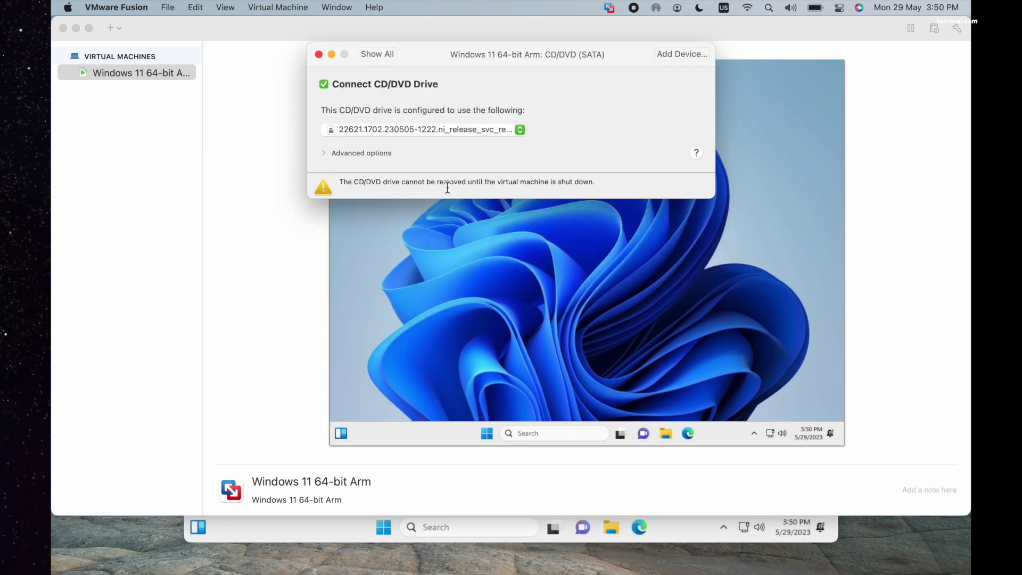
pyautogui.click(324, 84)
# Close the settings and Virtual Machine Library, then run the VM full screen
pyautogui.click(318, 55)
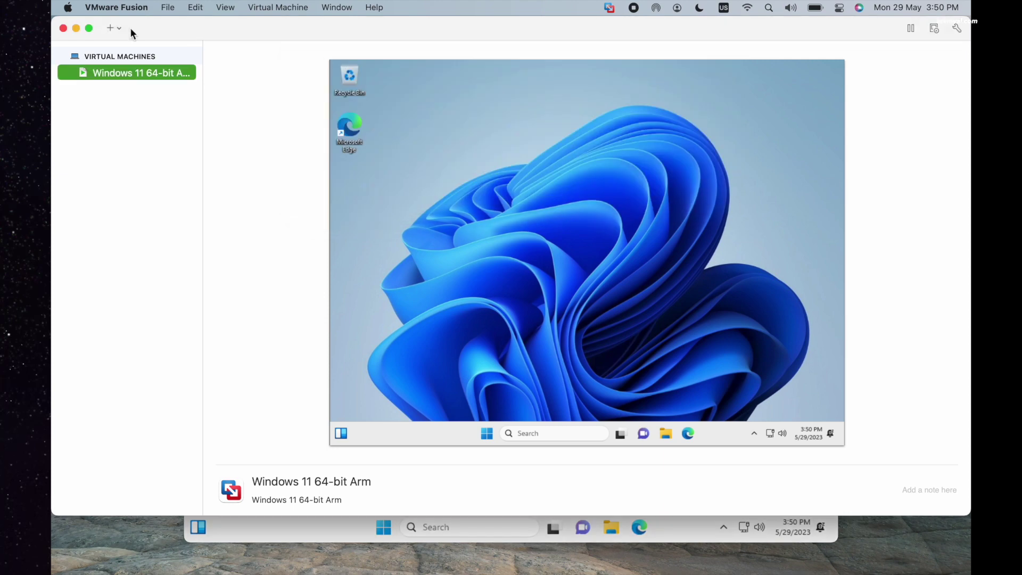
pyautogui.click(64, 28)
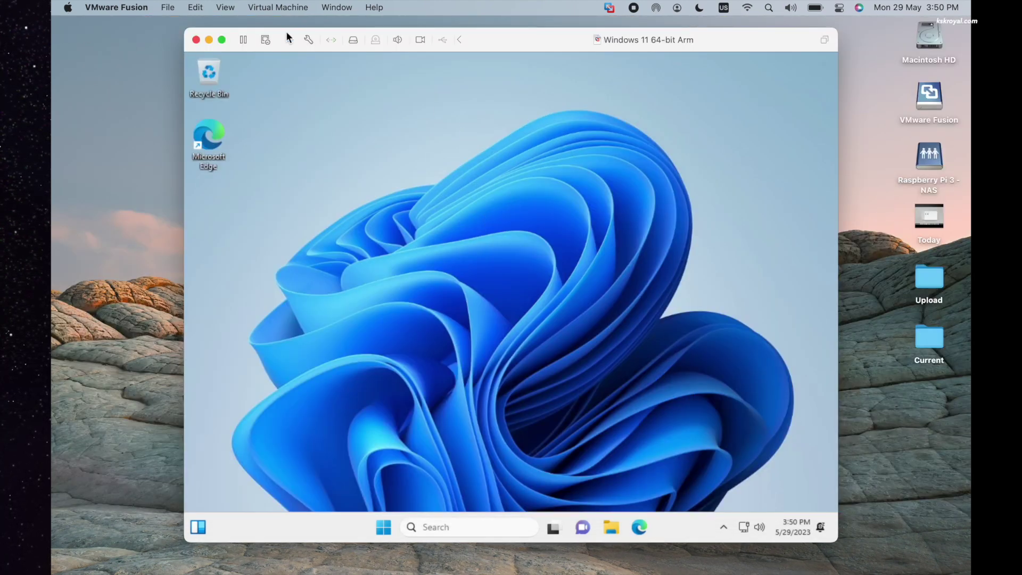
pyautogui.click(222, 40)
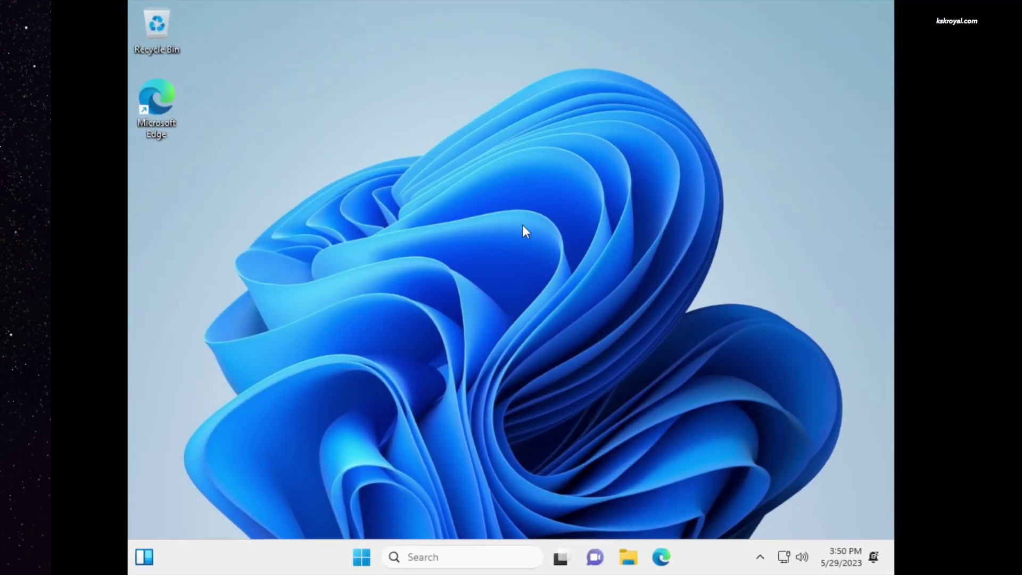
# Set the Windows display to 2880 × 1800 resolution, keep it, and choose 200% scale
pyautogui.press('super+i')
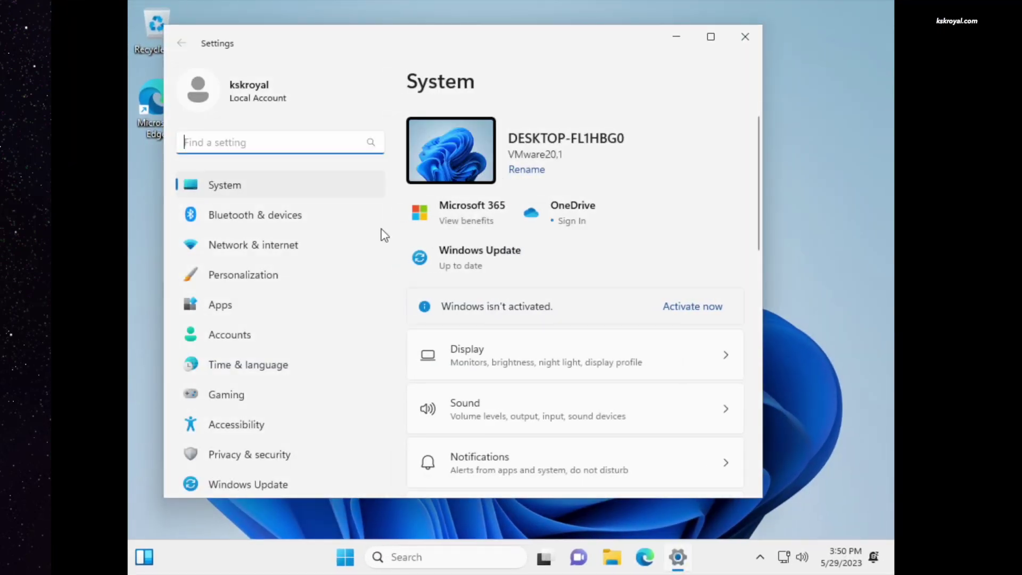
pyautogui.click(484, 372)
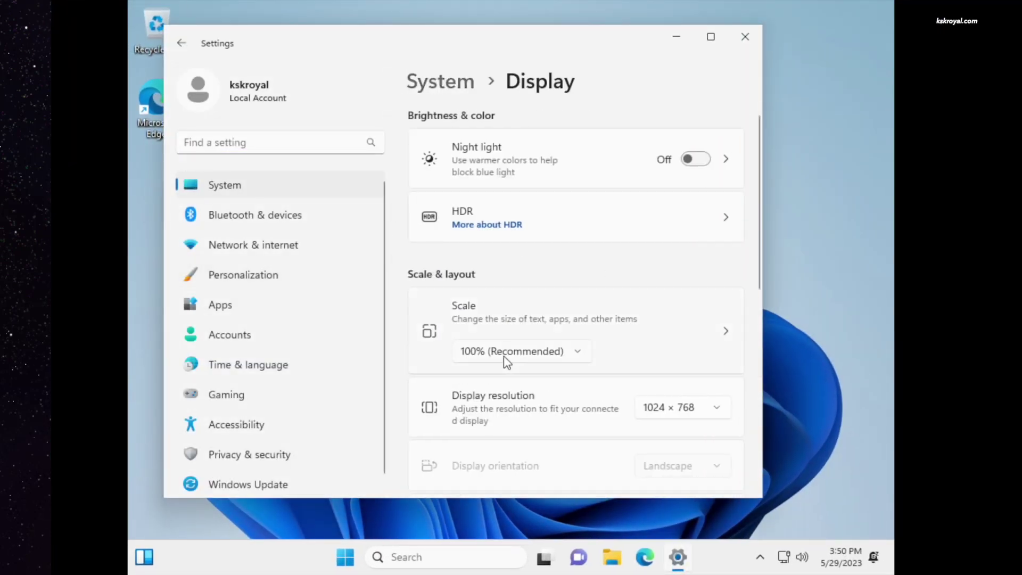
pyautogui.click(651, 407)
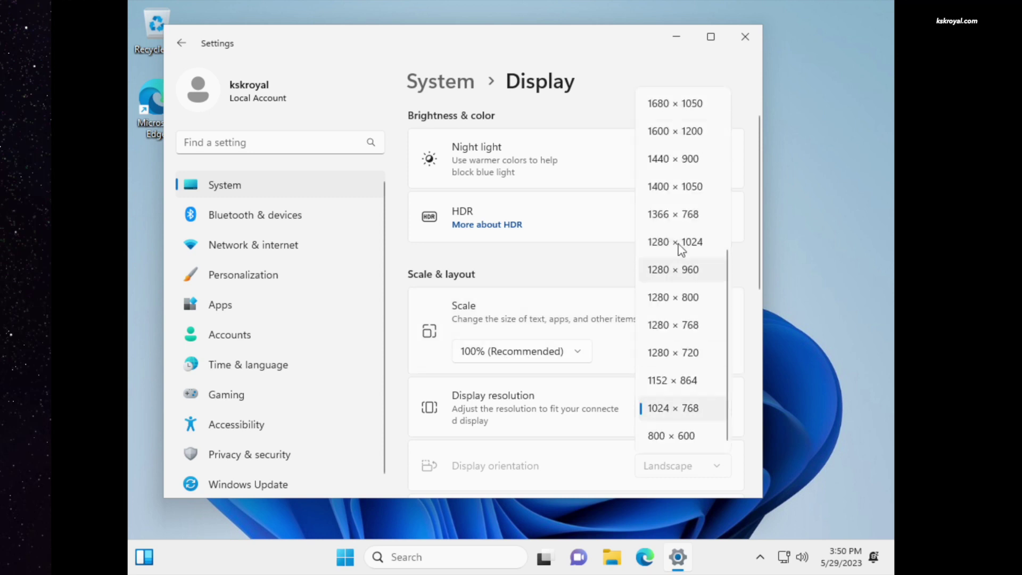
pyautogui.scroll(5, 681, 249)
pyautogui.scroll(1, 681, 249)
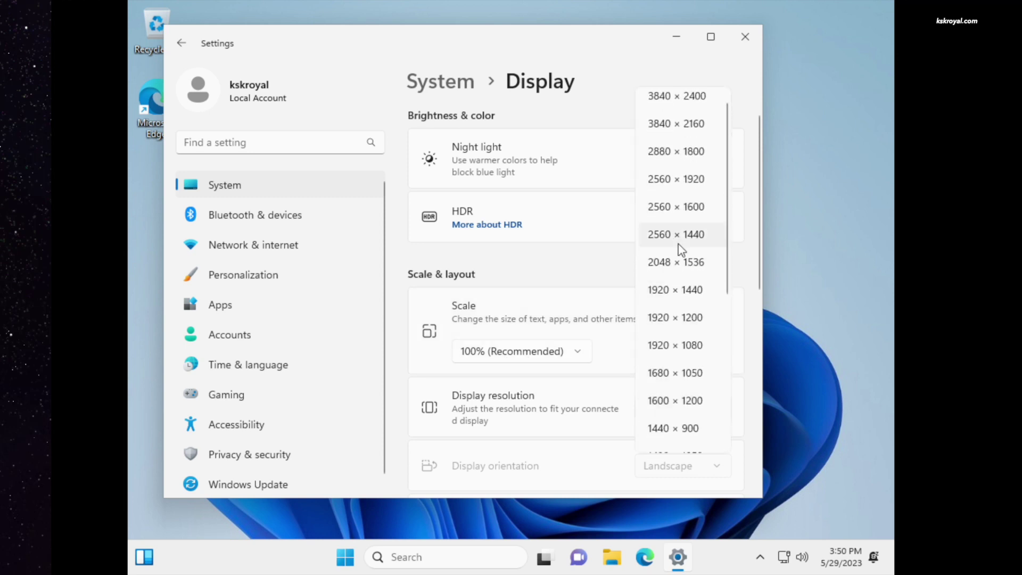
pyautogui.click(681, 156)
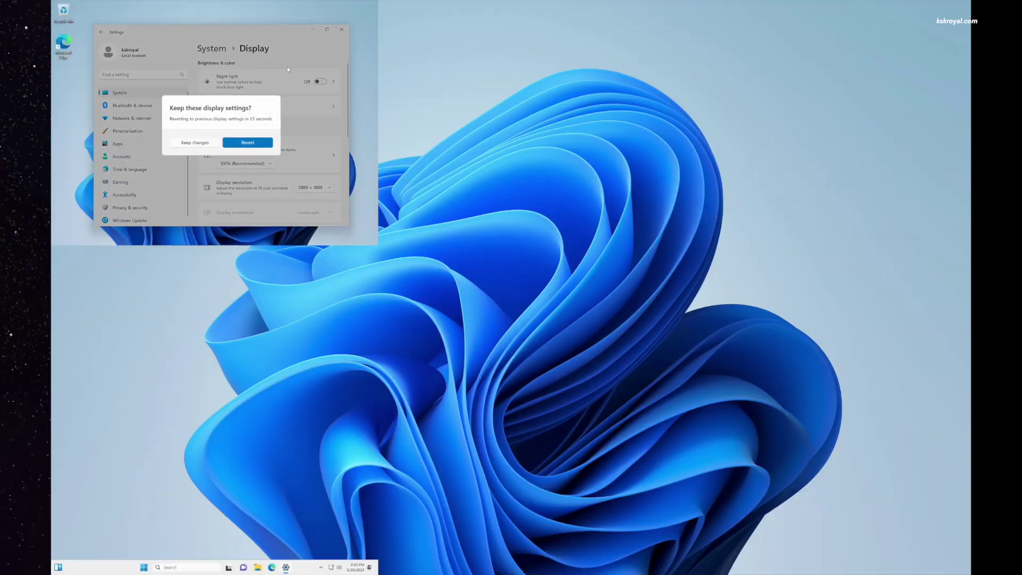
pyautogui.click(208, 143)
pyautogui.click(239, 164)
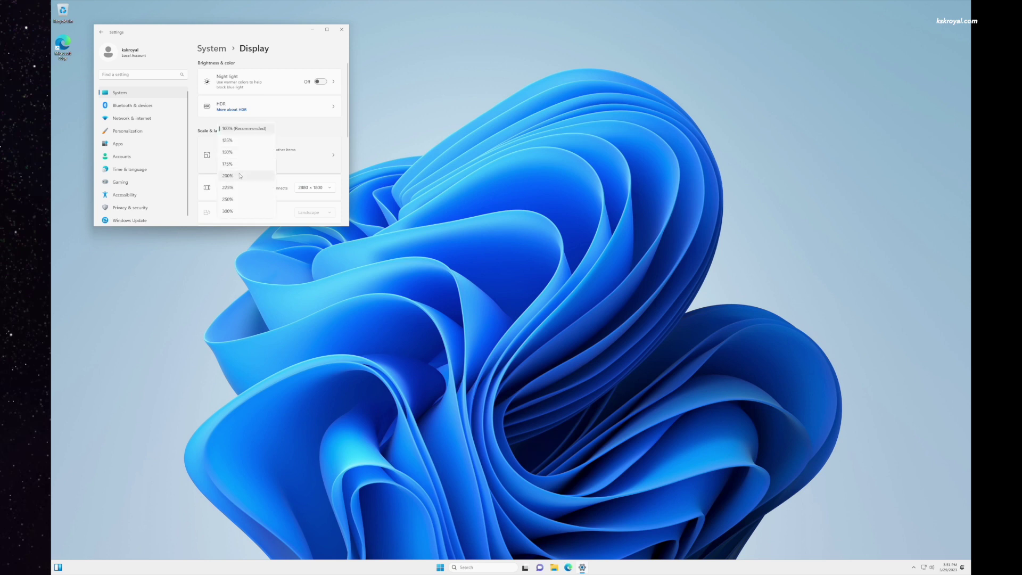
pyautogui.click(240, 175)
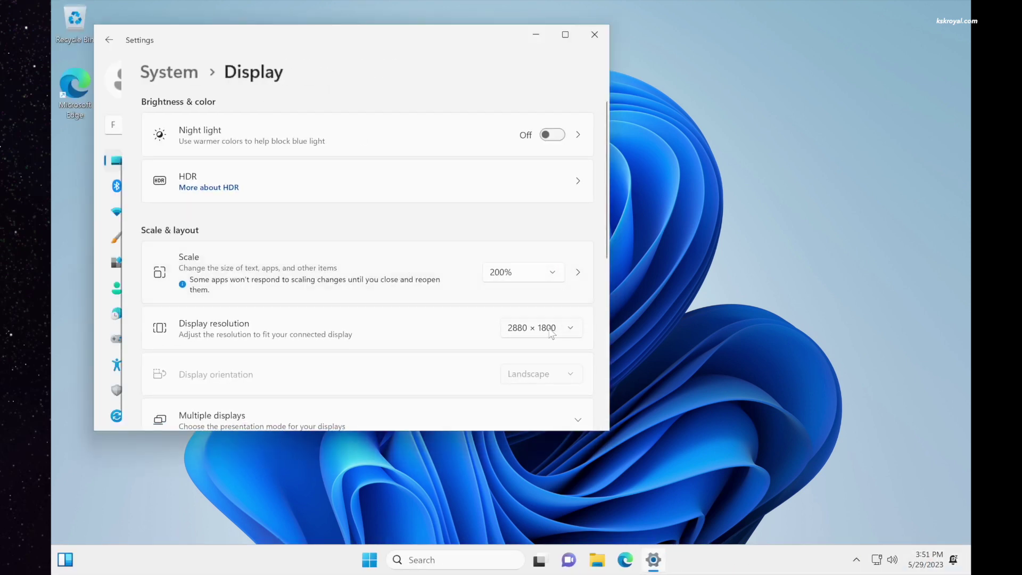
pyautogui.click(595, 35)
# Run 'ping google.com' in a command prompt to check internet access
pyautogui.press('super+r')
pyautogui.press('Return')
pyautogui.write('ping google.com')
pyautogui.press('Return')
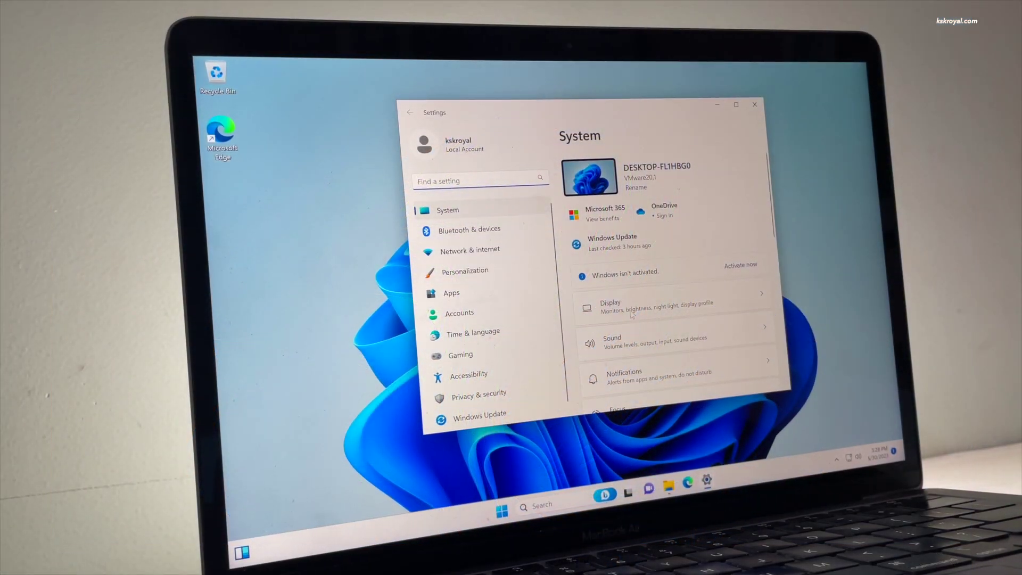
# In Personalization, apply the dark, Glow, Sunrise, Captured Motion and light themes in turn
pyautogui.click(473, 272)
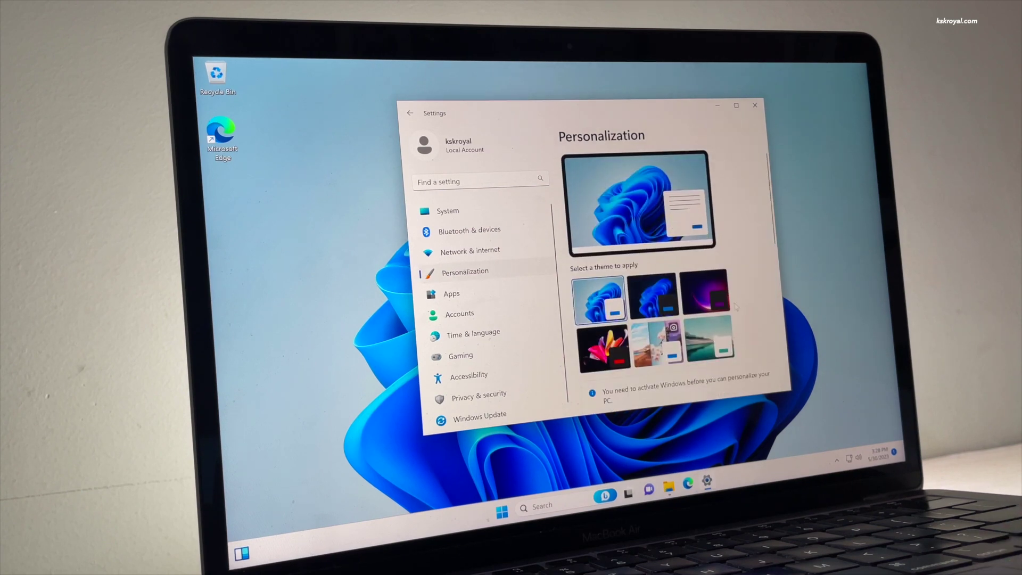
pyautogui.click(668, 290)
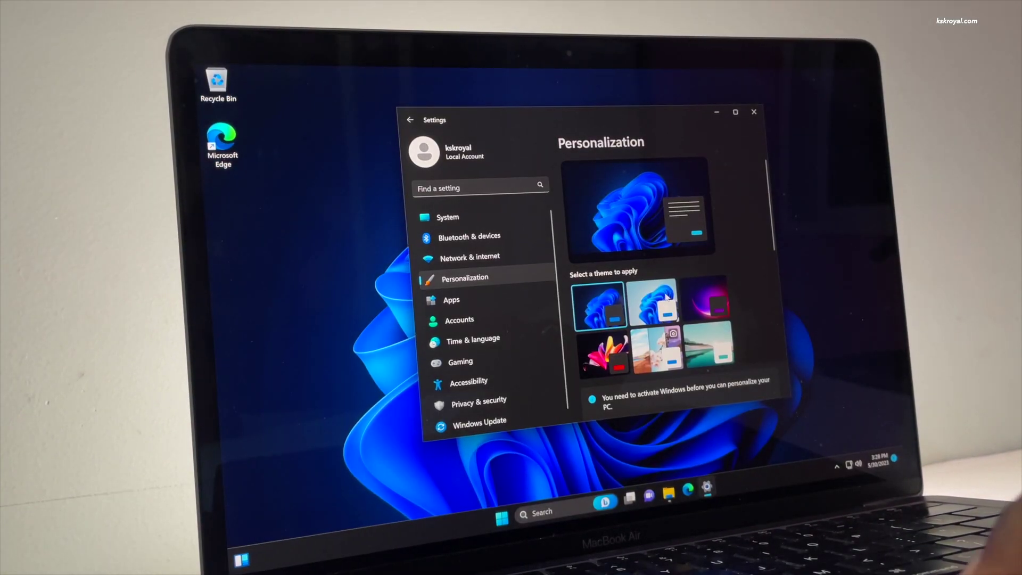
pyautogui.click(721, 299)
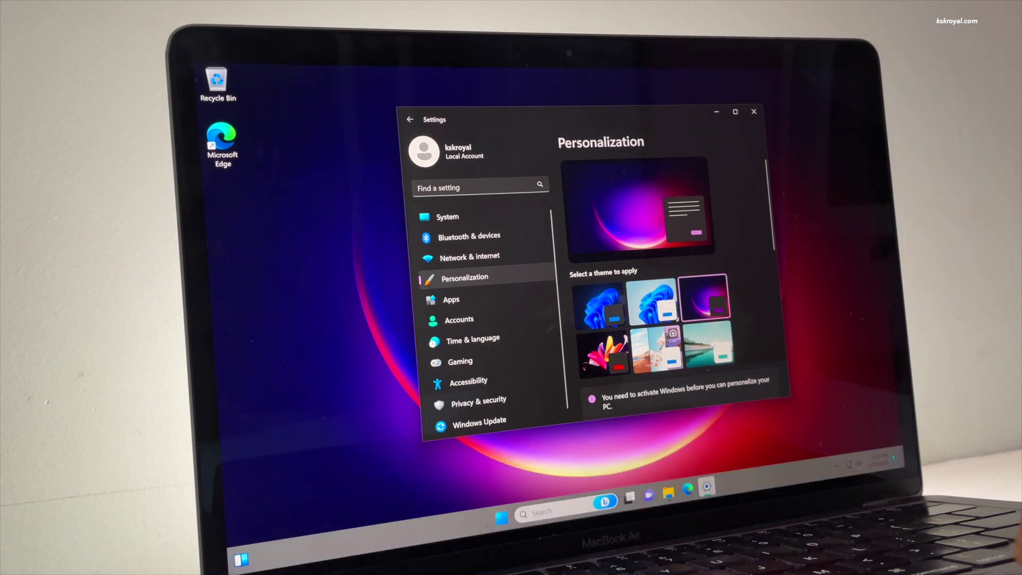
pyautogui.click(708, 344)
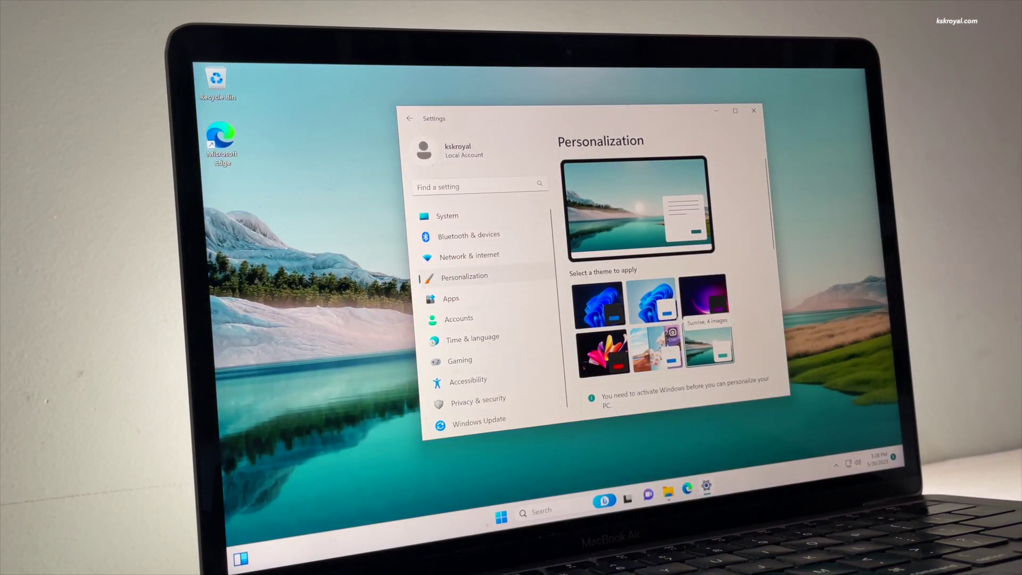
pyautogui.click(604, 351)
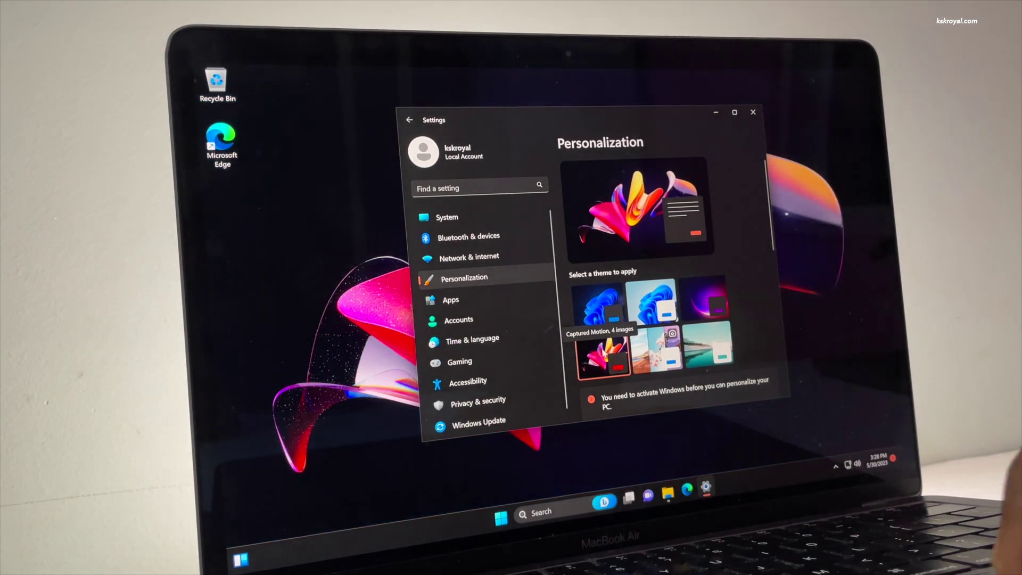
pyautogui.click(706, 290)
pyautogui.click(664, 299)
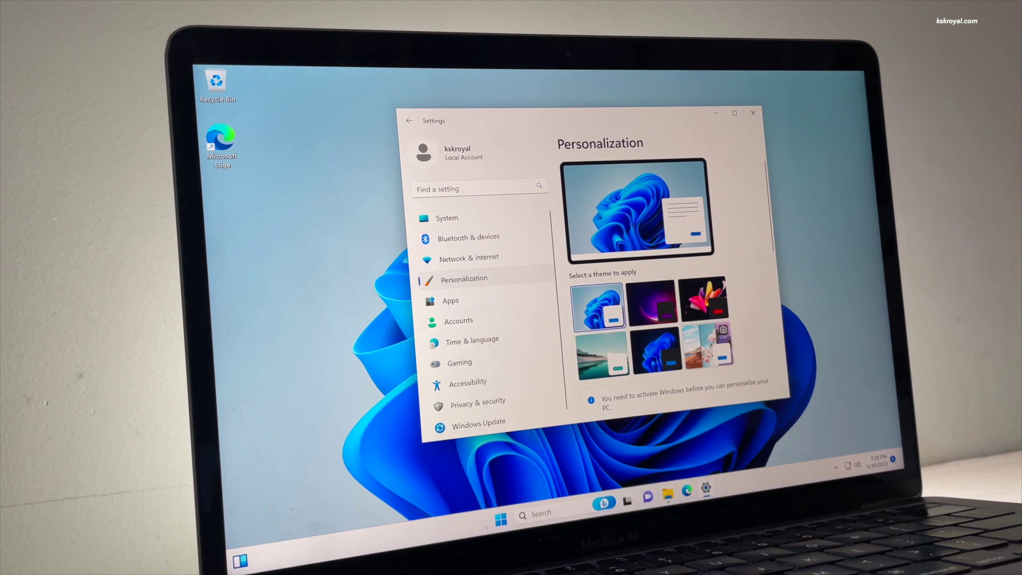
pyautogui.click(655, 344)
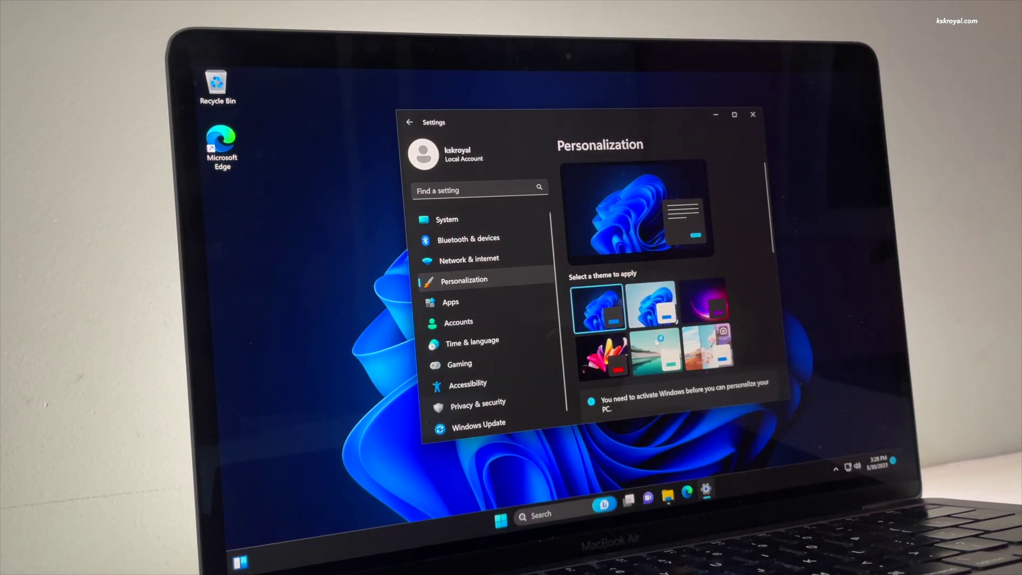
pyautogui.click(698, 289)
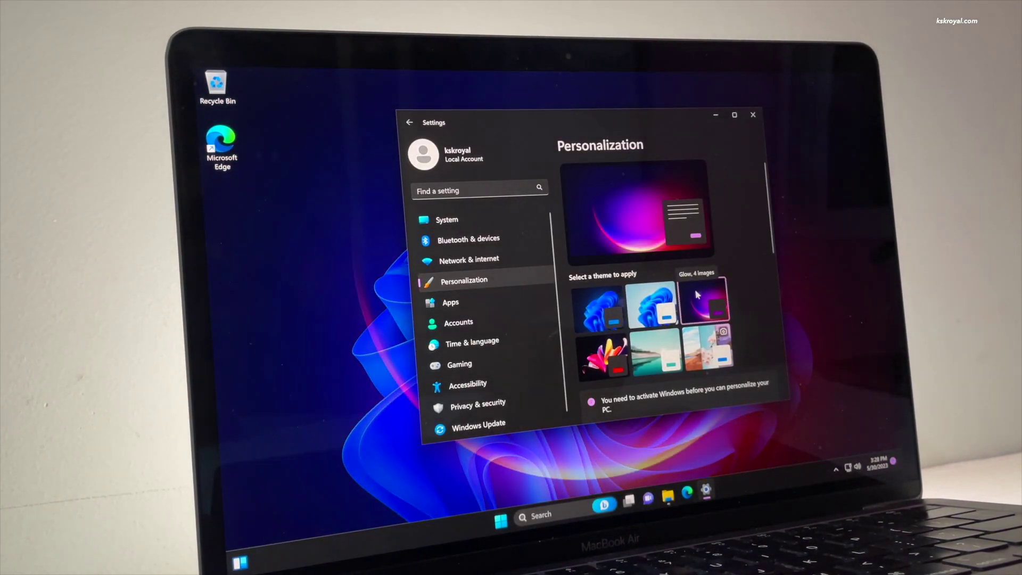
pyautogui.scroll(-10, 670, 296)
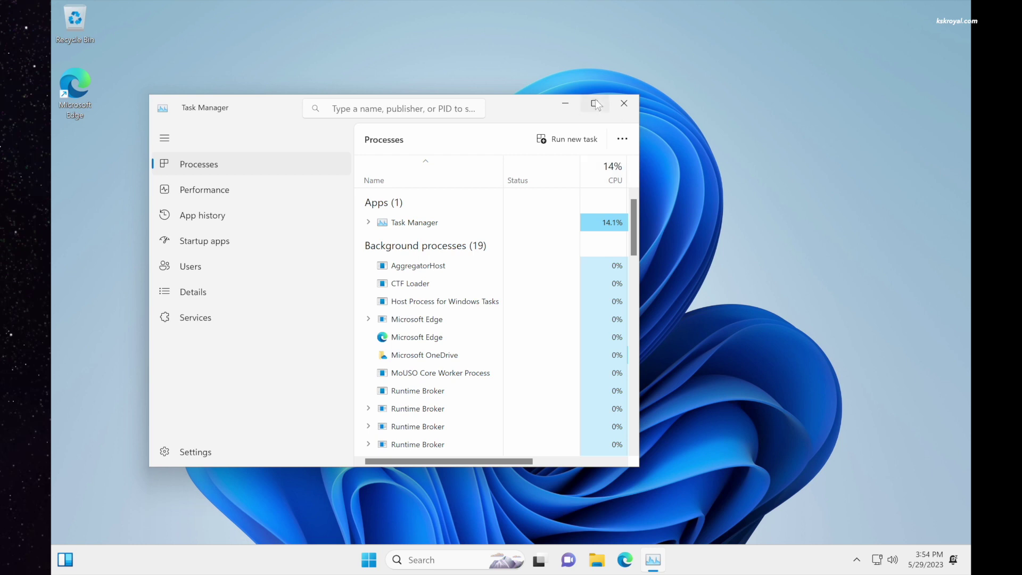
# Maximize Task Manager, compare the CPU and Memory graphs, then close it and open Settings
pyautogui.click(594, 102)
pyautogui.click(83, 96)
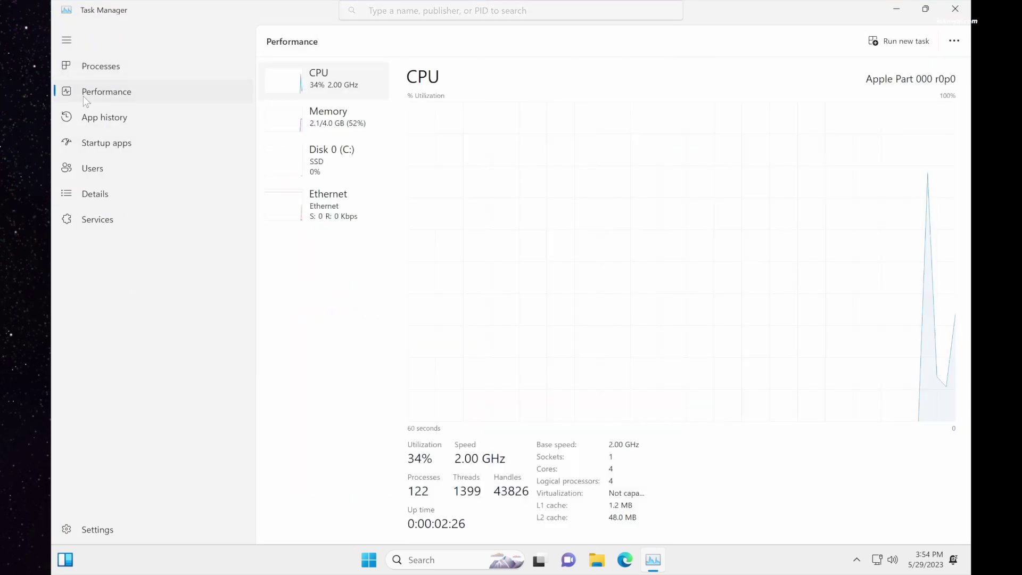
pyautogui.click(345, 133)
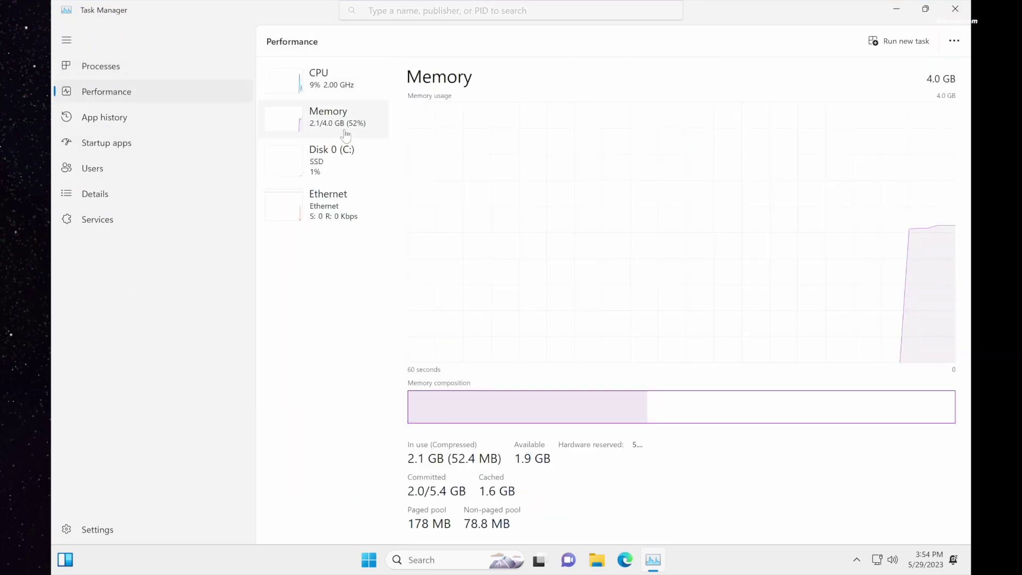
pyautogui.click(343, 101)
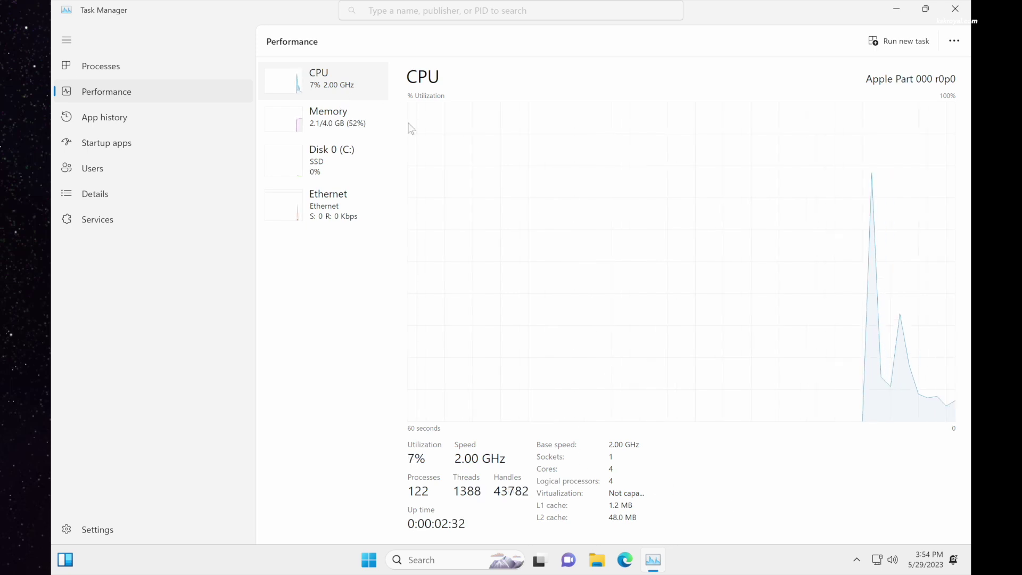
pyautogui.click(332, 128)
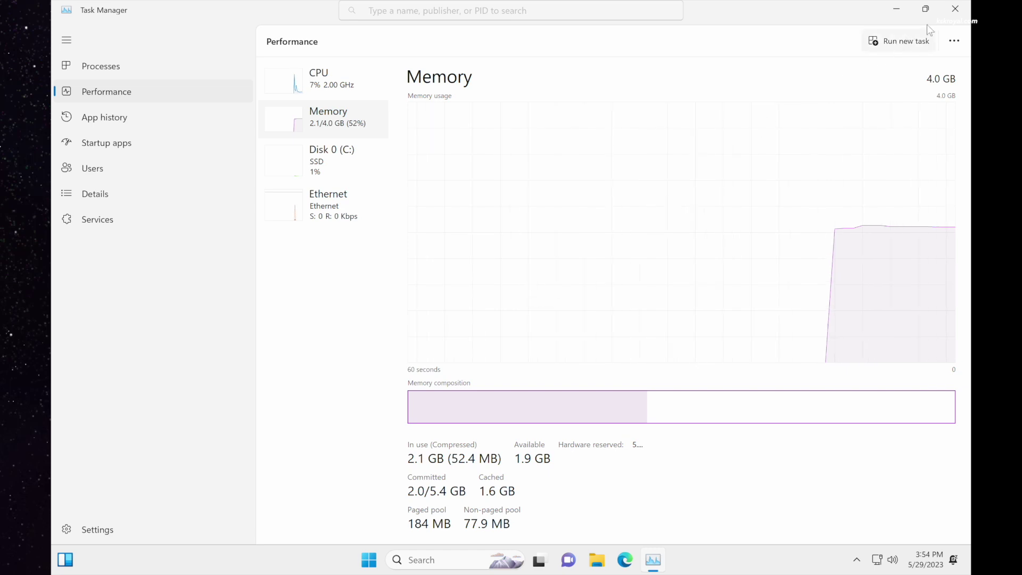
pyautogui.click(955, 8)
pyautogui.press('super+i')
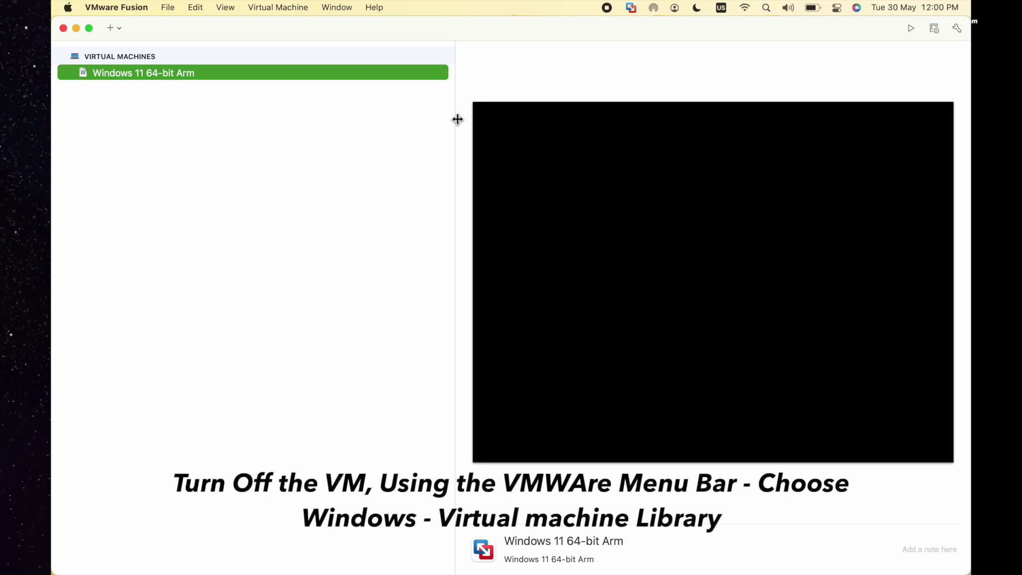
# Use Show in Finder on the Windows 11 64-bit Arm VM's library entry
pyautogui.rightClick(287, 74)
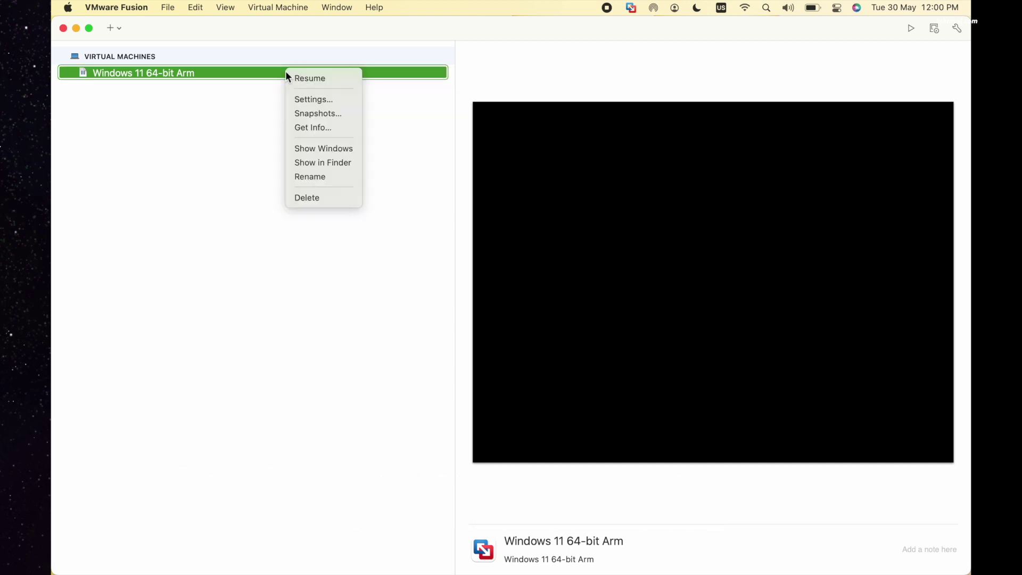
pyautogui.click(338, 163)
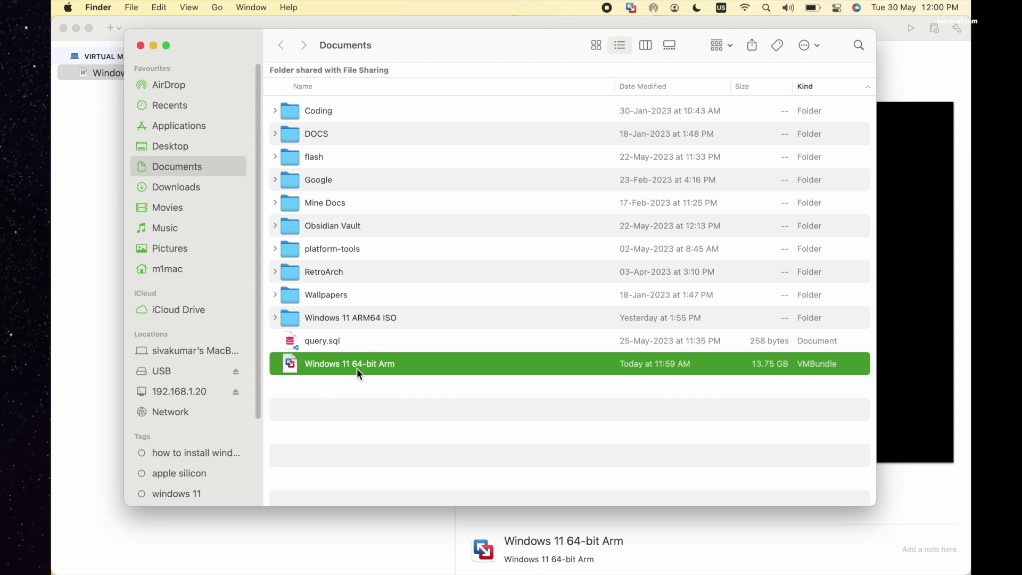
# Copy the Windows 11 64-bit Arm bundle from Documents and paste it onto the USB drive
pyautogui.rightClick(831, 365)
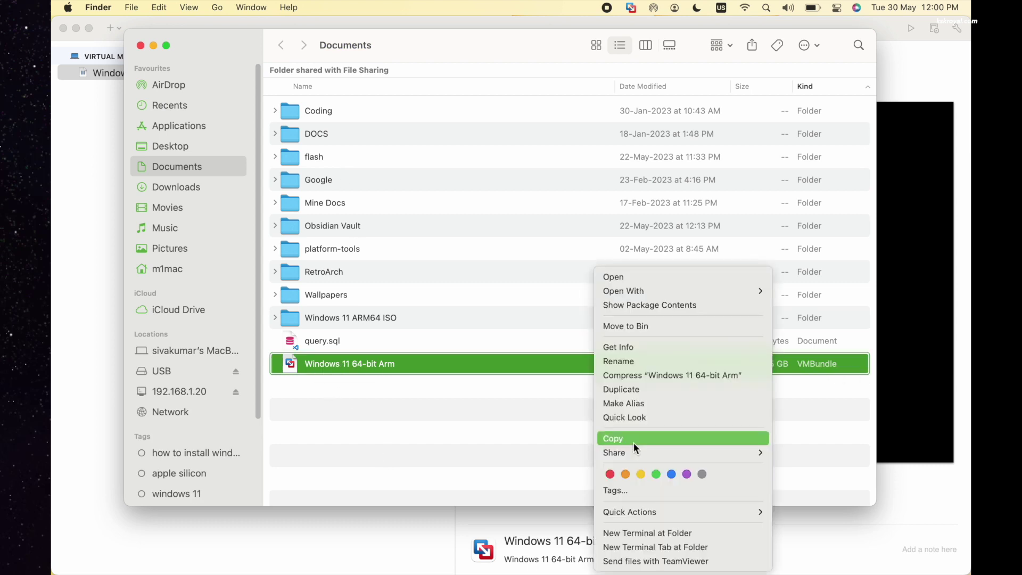
pyautogui.click(633, 441)
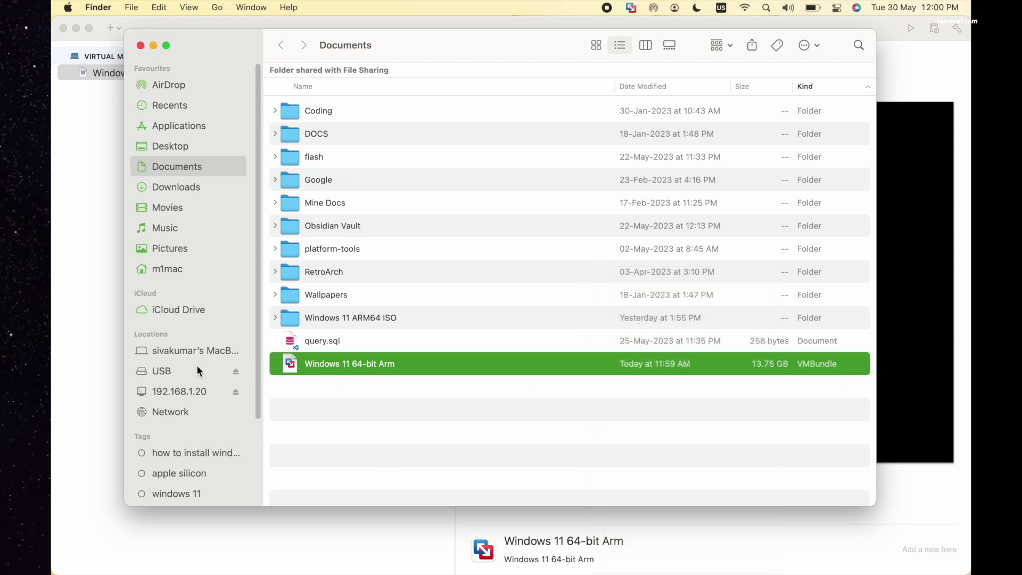
pyautogui.click(165, 371)
pyautogui.press('super+v')
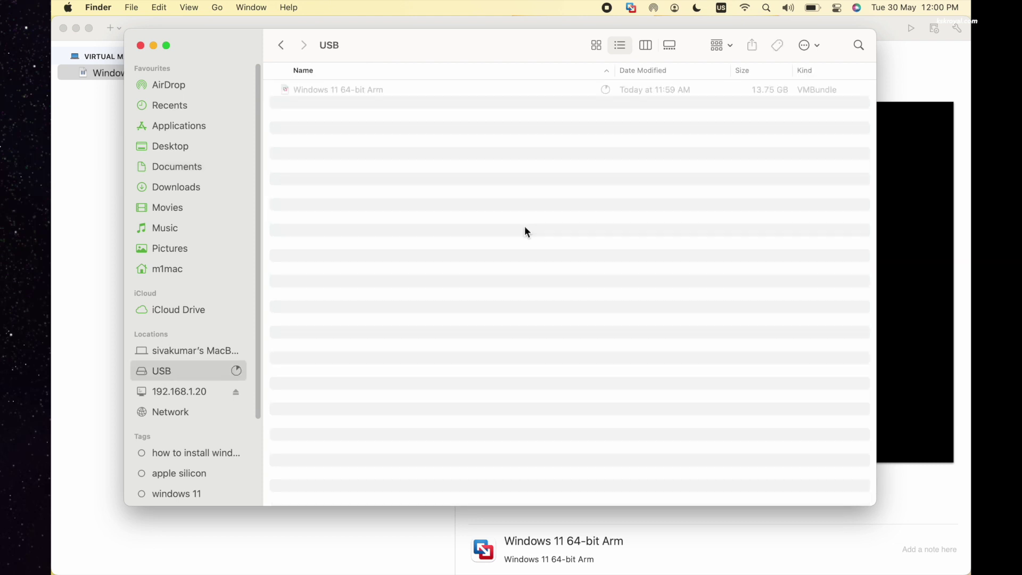
pyautogui.press('super+1')
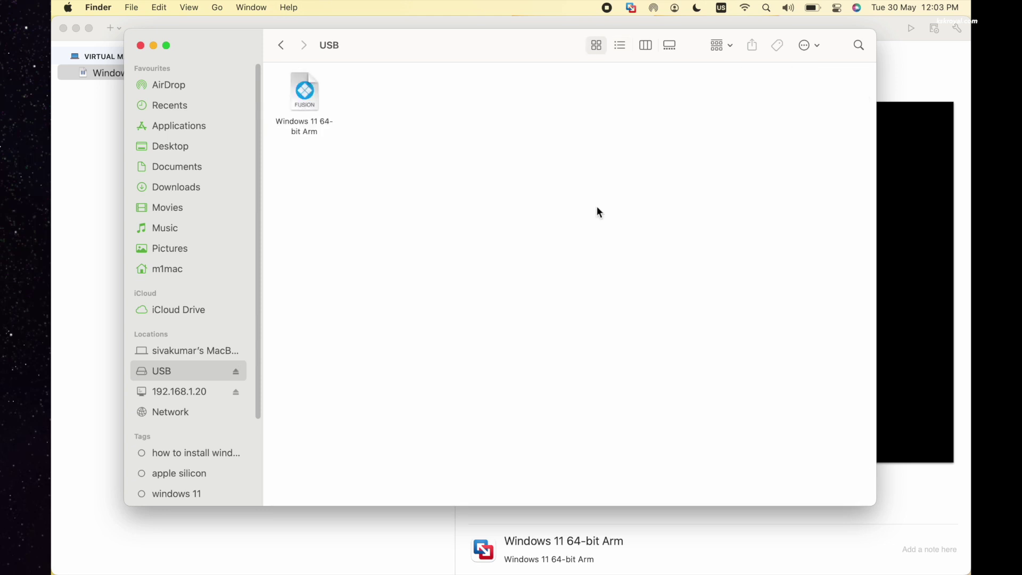
pyautogui.click(308, 97)
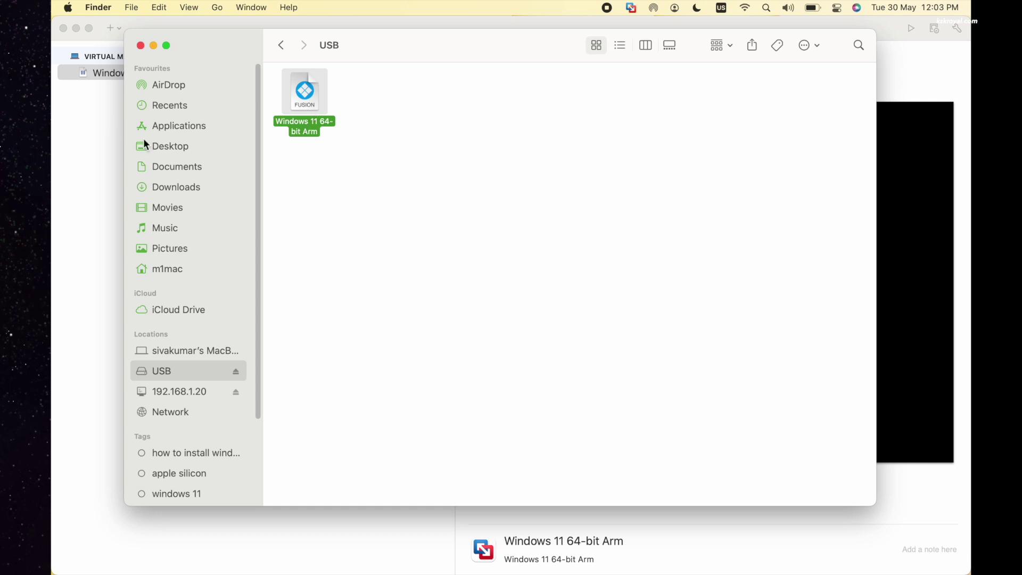
pyautogui.click(84, 139)
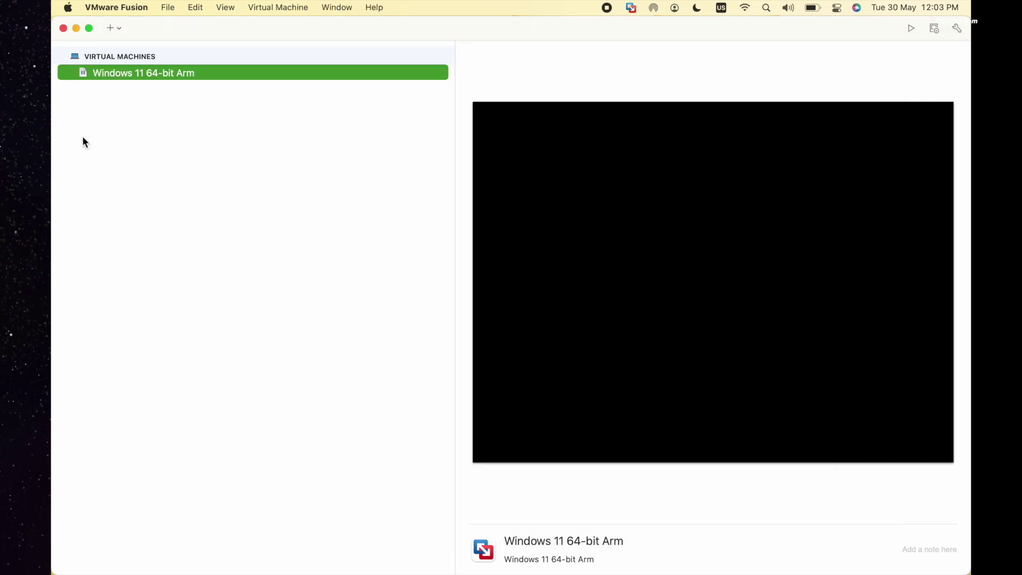
# Delete the original Windows 11 VM from the library, moving its files to the Trash
pyautogui.rightClick(149, 77)
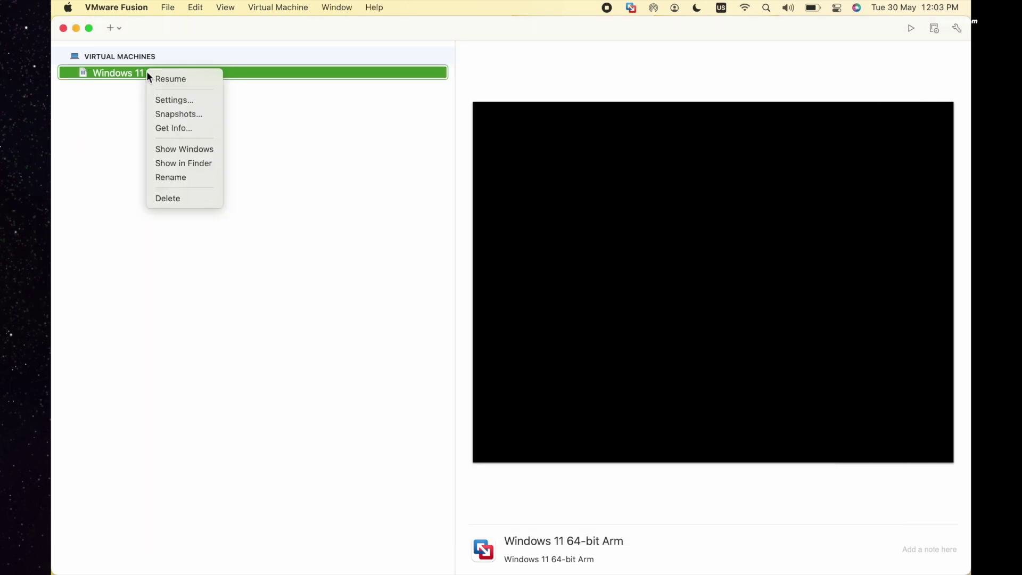
pyautogui.click(176, 198)
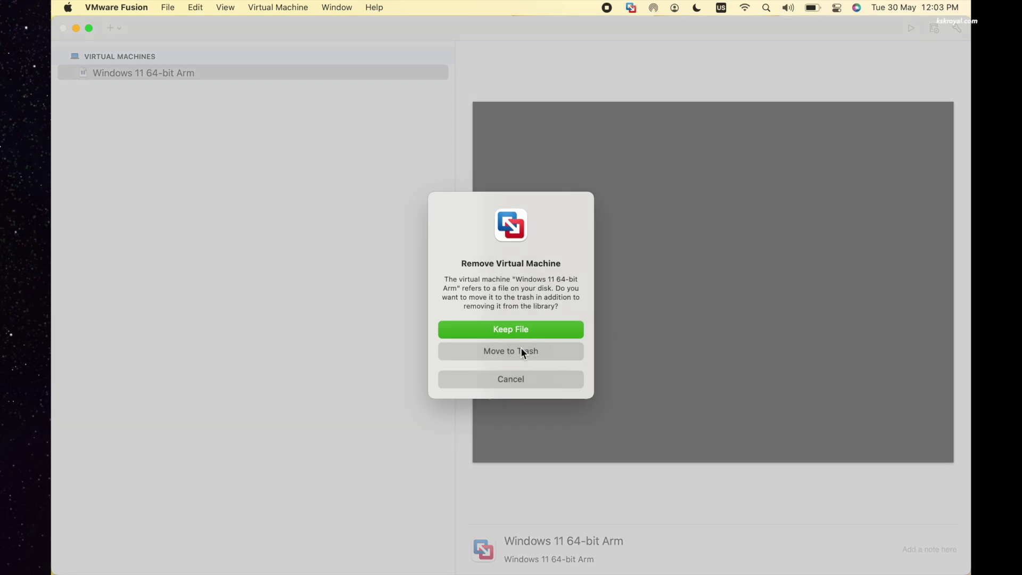
pyautogui.click(521, 351)
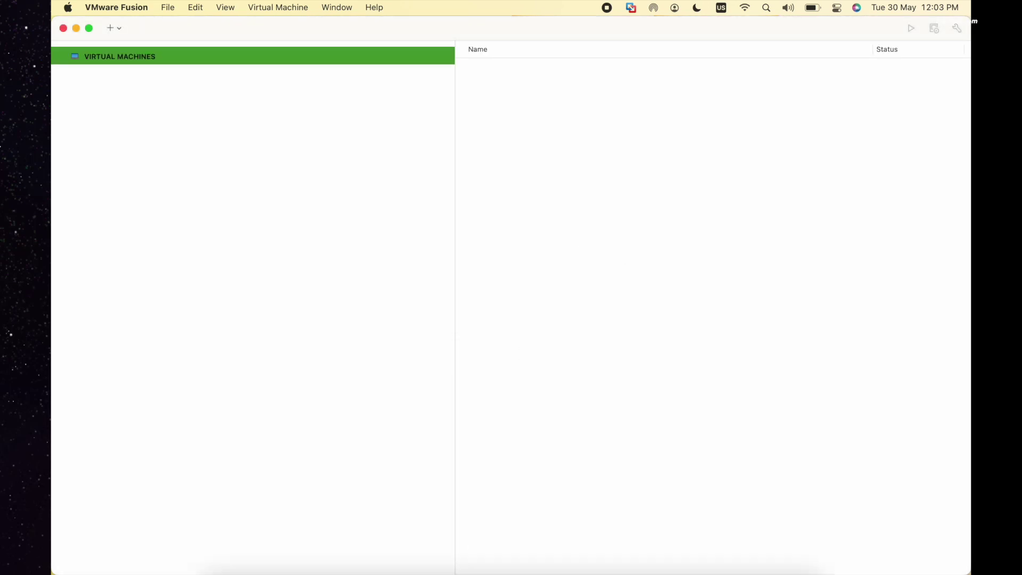
# Permanently empty the Bin, then return to the USB folder window
pyautogui.rightClick(803, 529)
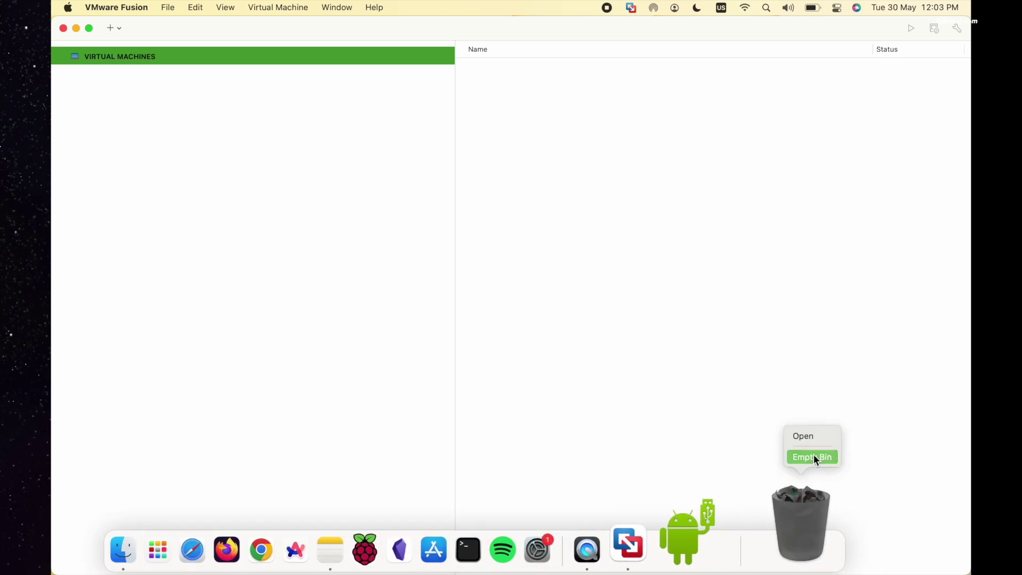
pyautogui.click(813, 457)
pyautogui.click(550, 253)
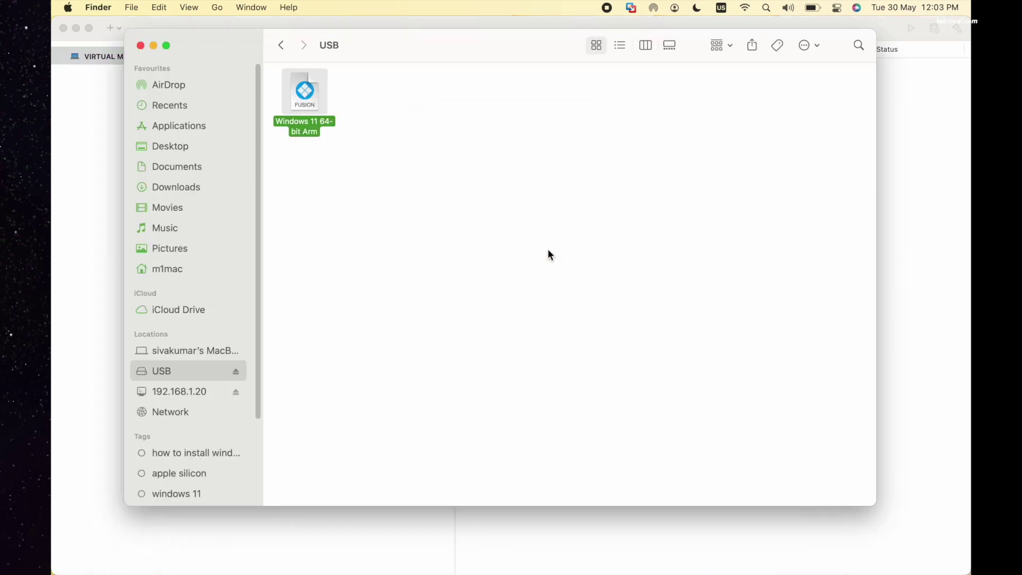
pyautogui.click(74, 217)
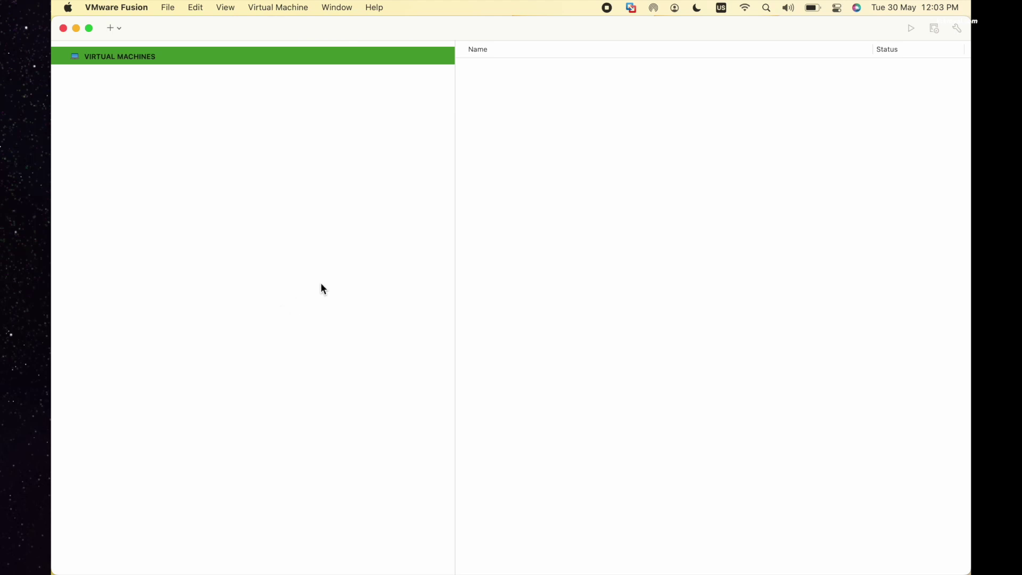
pyautogui.hotkey('ctrl', 'Up')
pyautogui.click(353, 321)
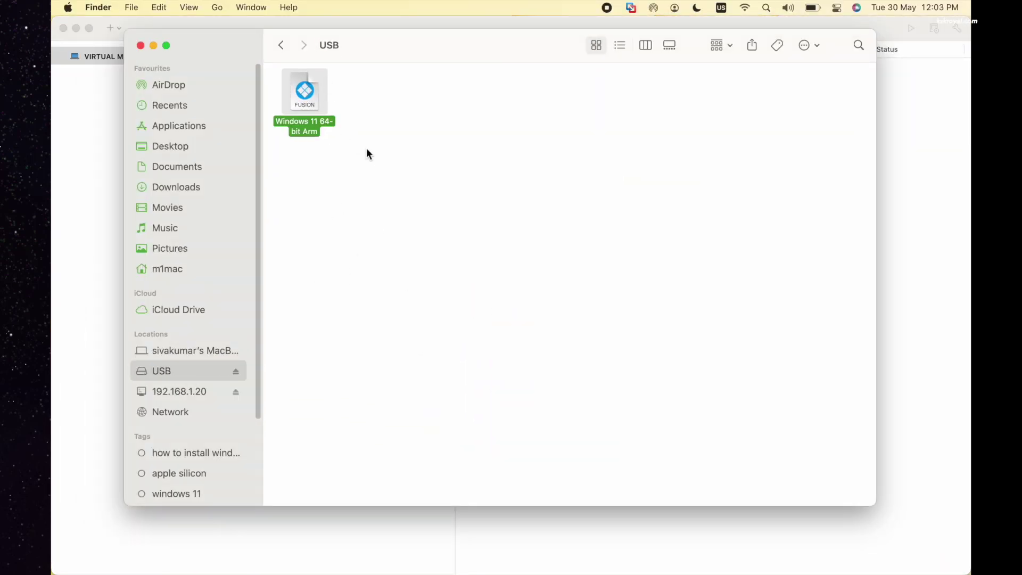
# Open the VM copy on USB, enter its encryption password, and answer I Copied It
pyautogui.doubleClick(317, 106)
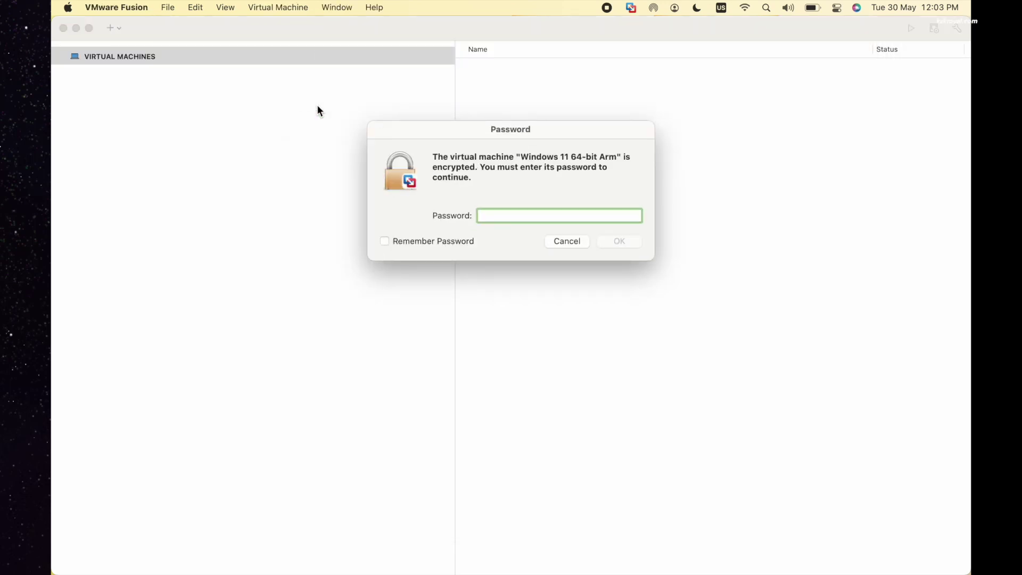
pyautogui.write('••••')
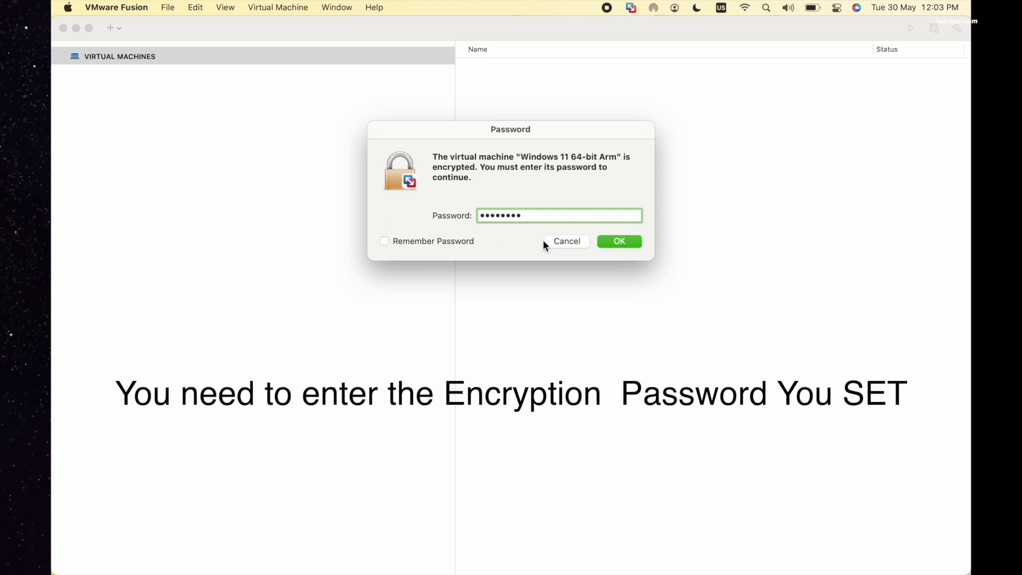
pyautogui.click(619, 242)
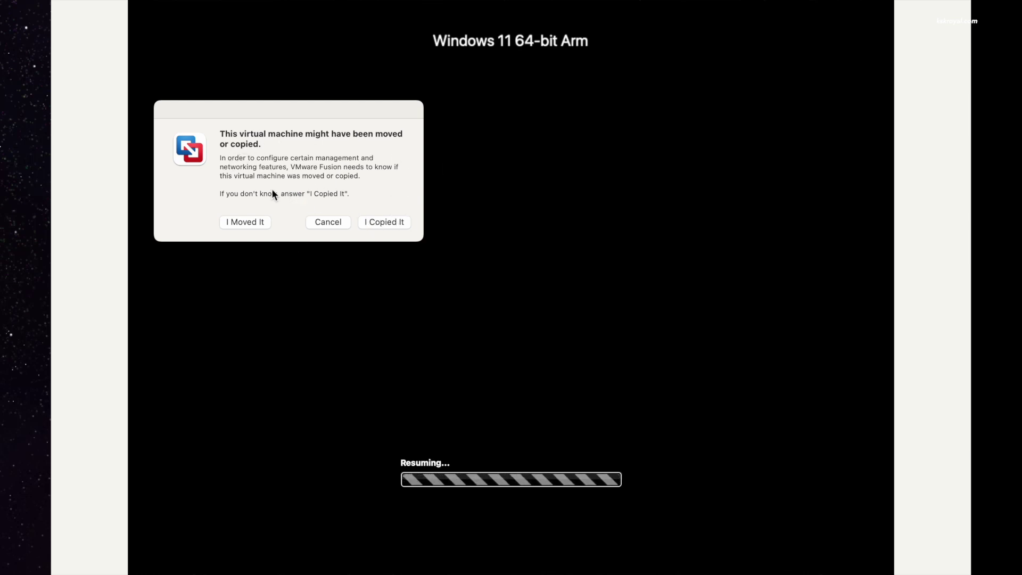
pyautogui.click(383, 227)
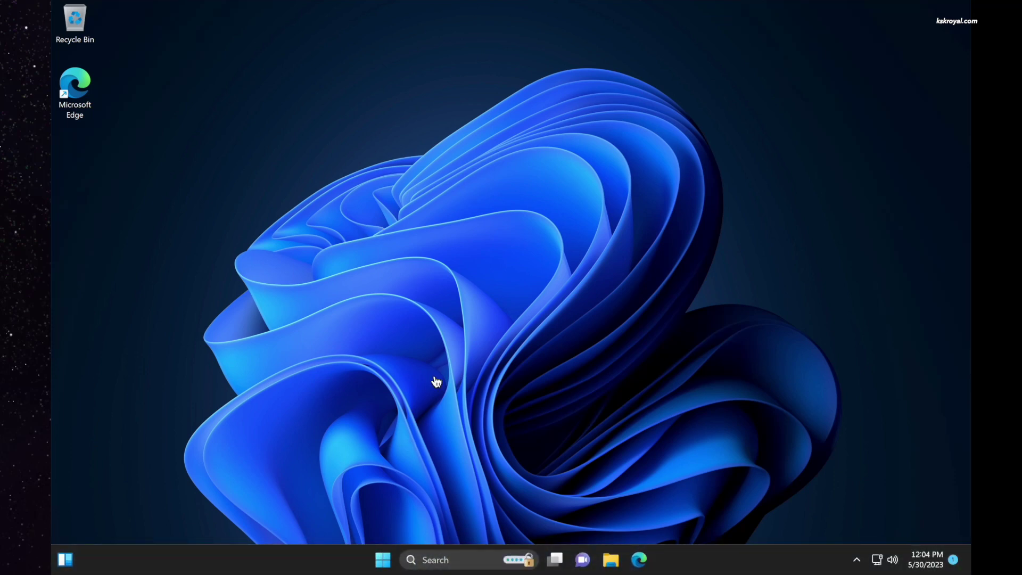
# Dismiss the Start menu and close the open File Explorer window
pyautogui.click(382, 560)
pyautogui.click(381, 560)
pyautogui.click(382, 560)
pyautogui.click(644, 53)
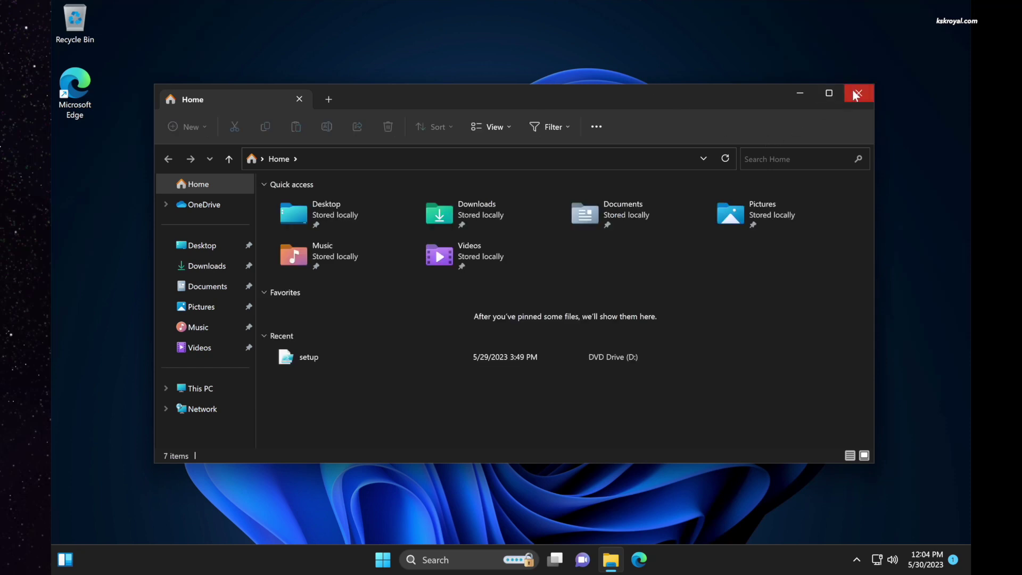
pyautogui.click(856, 94)
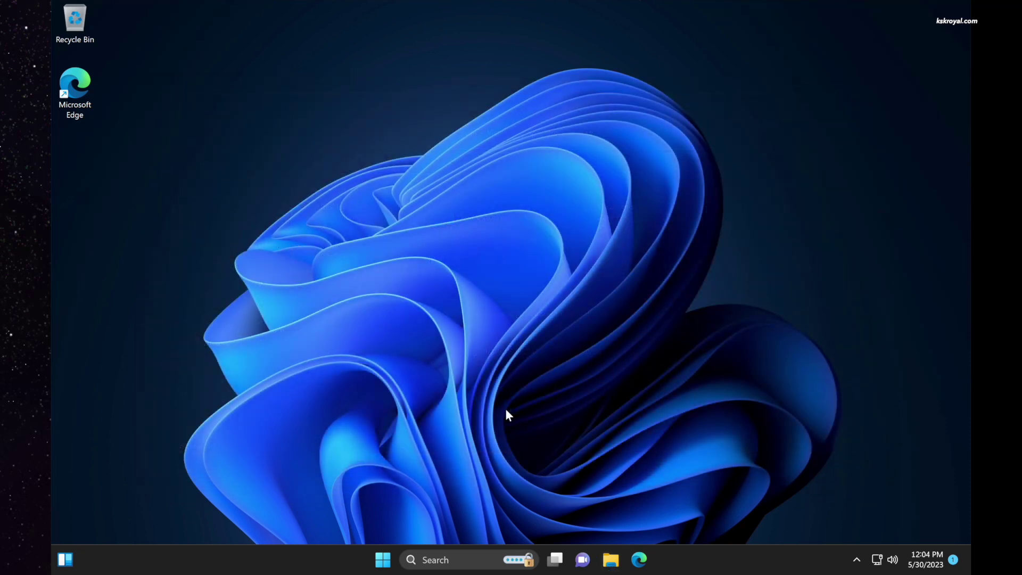
# Apply the light Windows theme in Personalization settings and close Settings
pyautogui.press('super')
pyautogui.press('super+i')
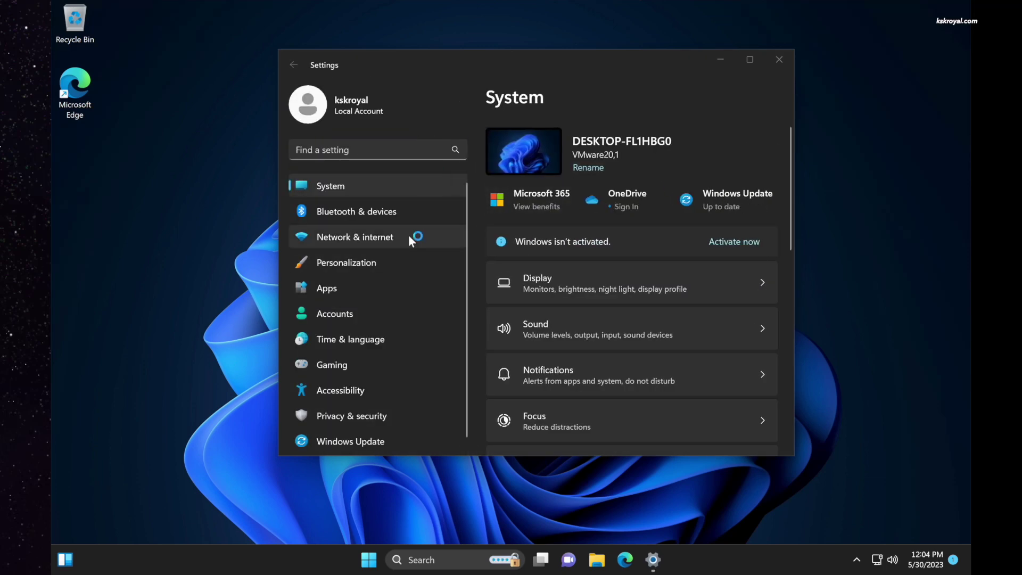
pyautogui.click(411, 256)
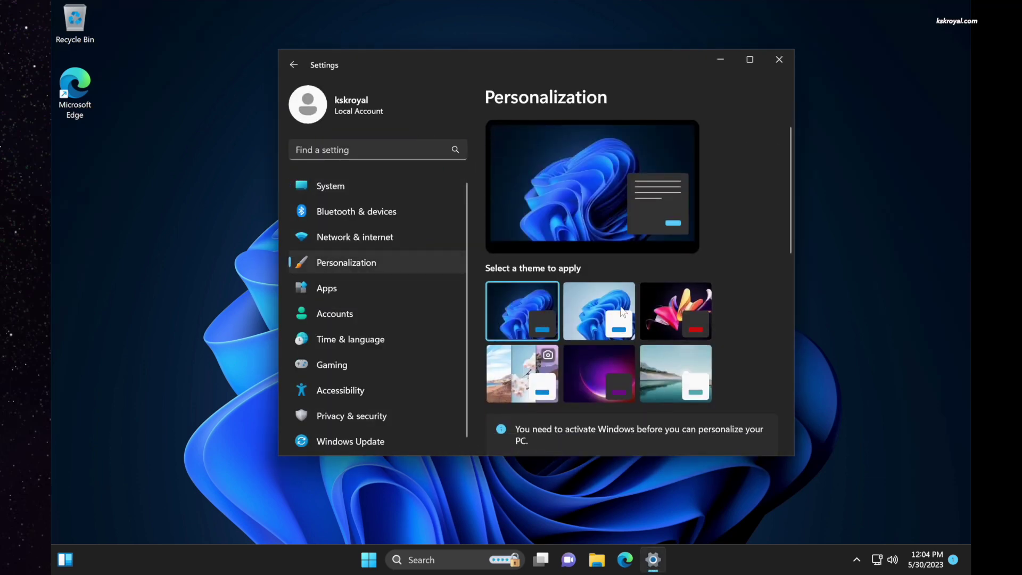
pyautogui.click(621, 310)
pyautogui.click(776, 61)
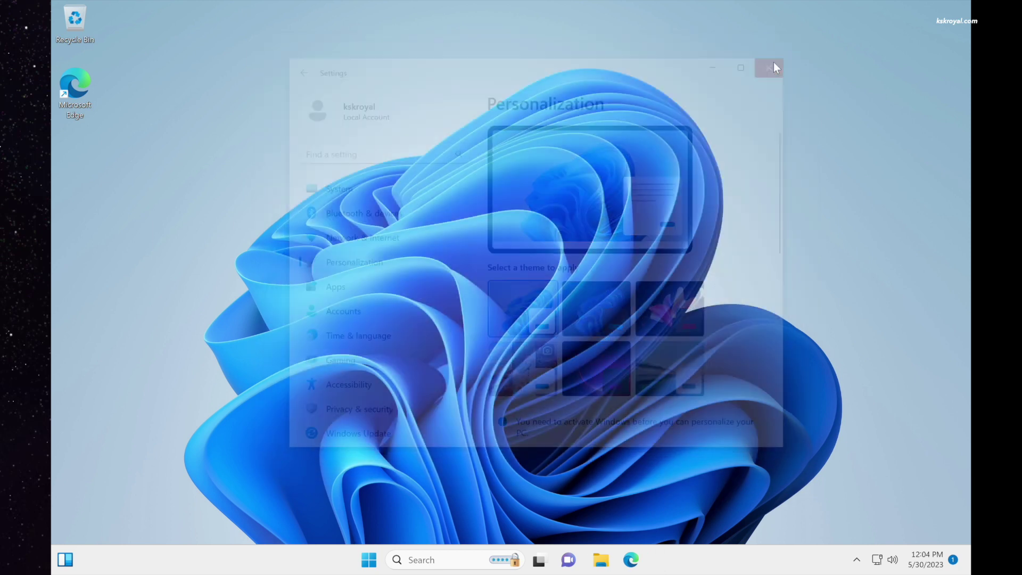